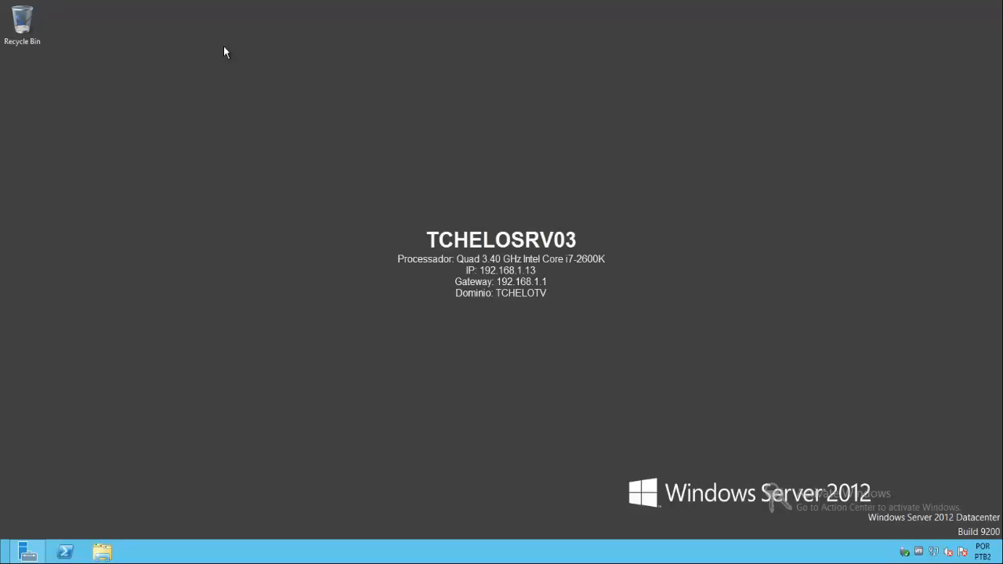
- Switch to TCHELOSRV02 and start adding roles and features with a role-based installation, keeping that server as the destination
key(super)
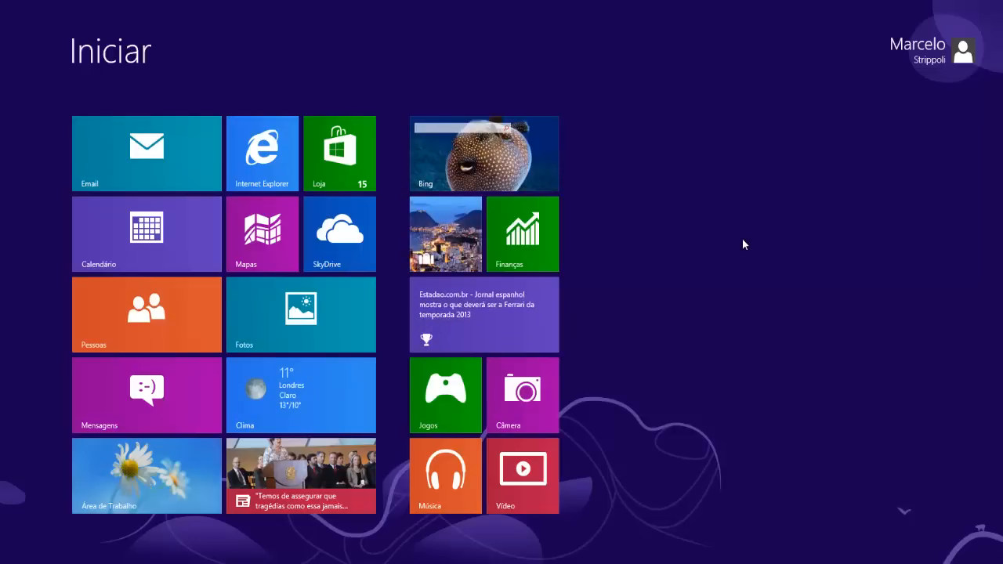
click(155, 1)
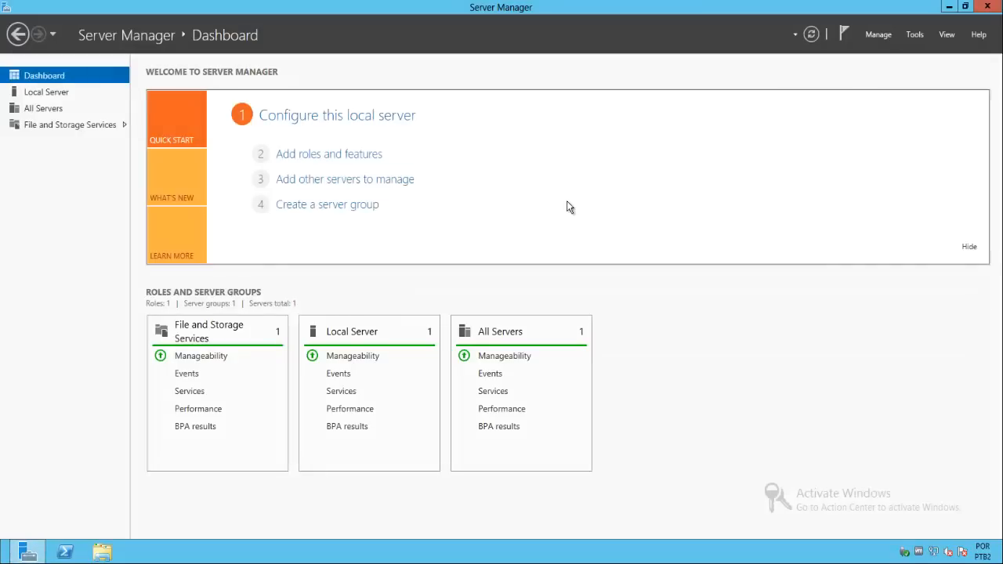
click(345, 155)
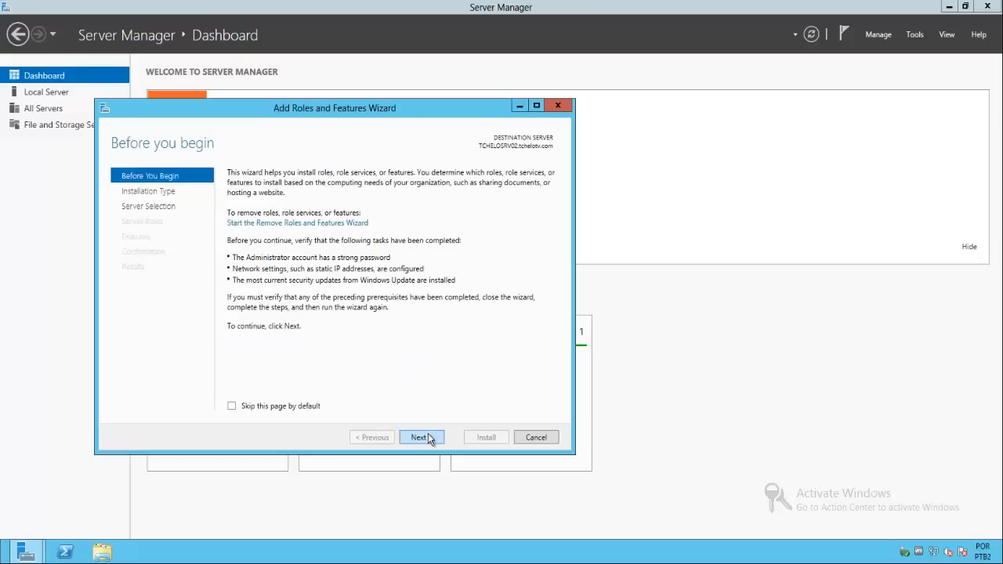
click(424, 439)
click(423, 437)
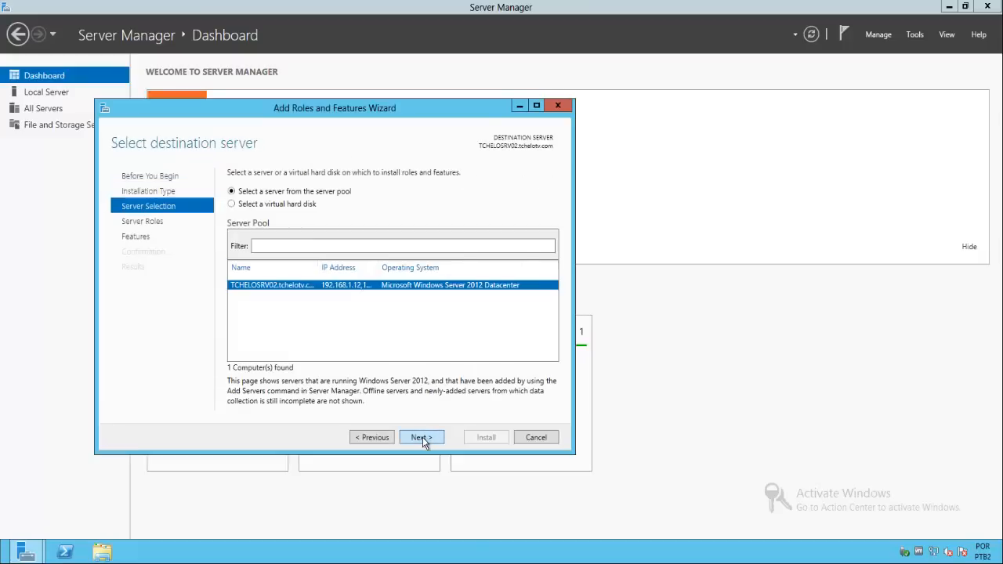
click(423, 437)
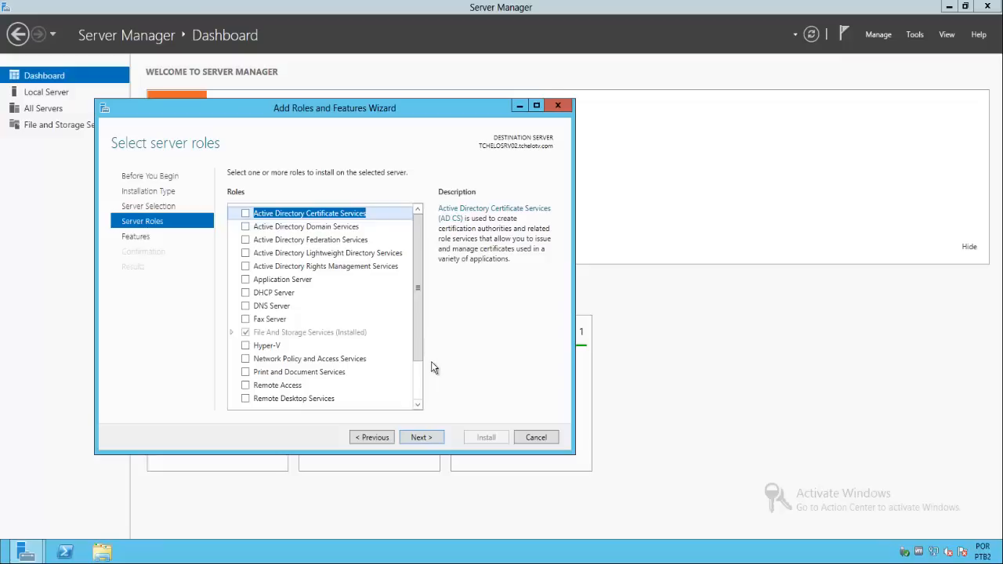
- Select the DFS Namespaces role with its required management tools and the DFS Replication role under File and iSCSI Services
click(231, 333)
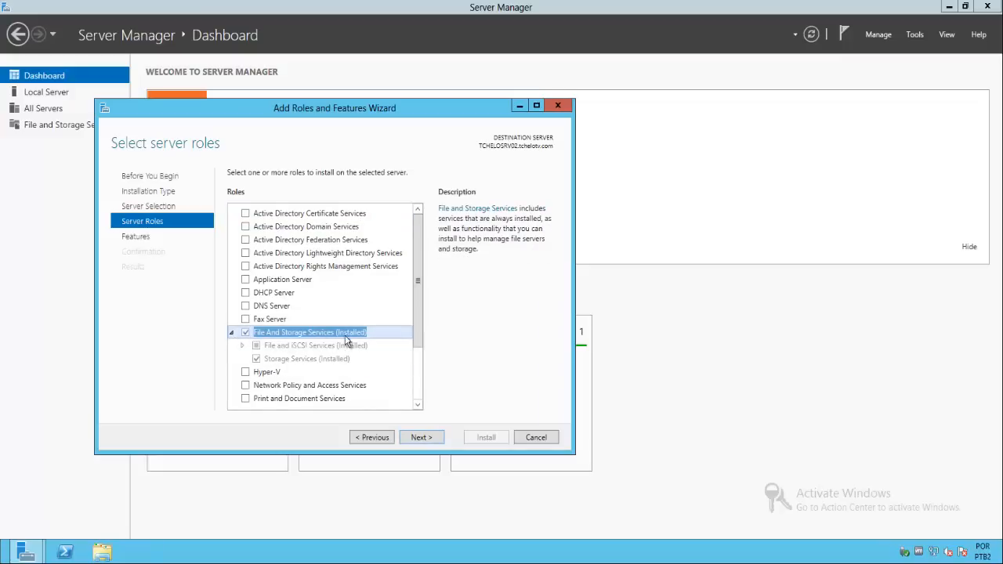
click(242, 347)
drag(417, 274, 417, 317)
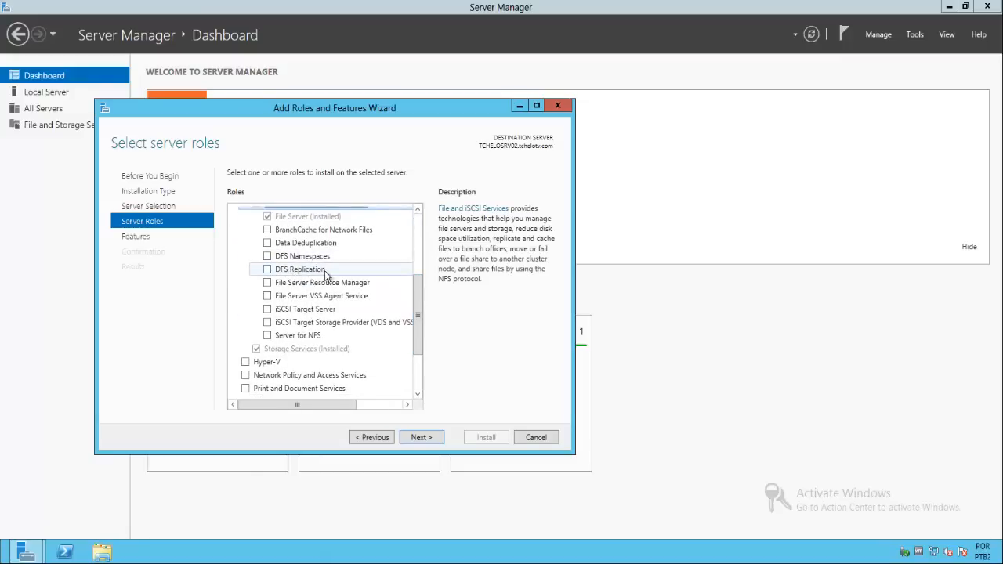
click(268, 256)
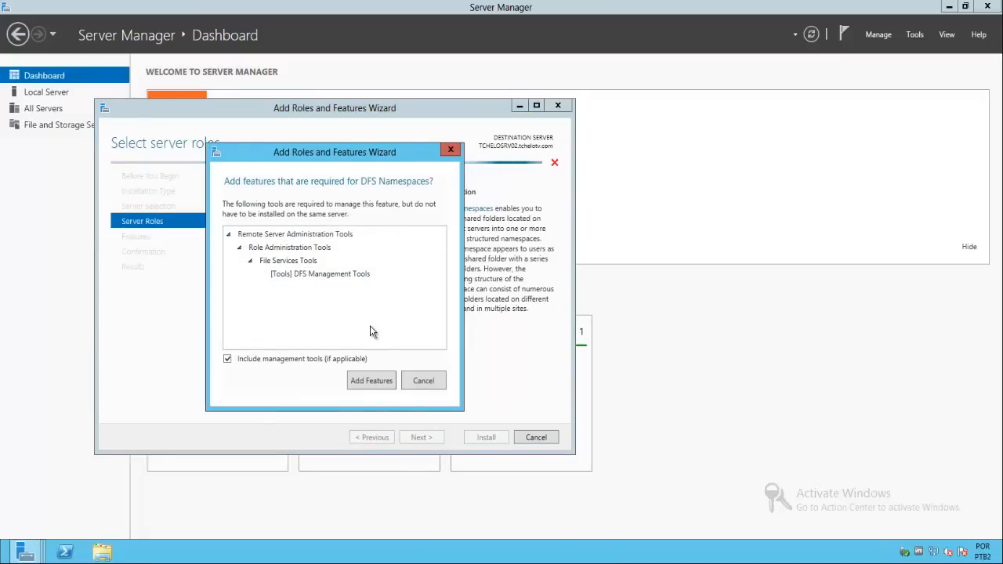
click(367, 381)
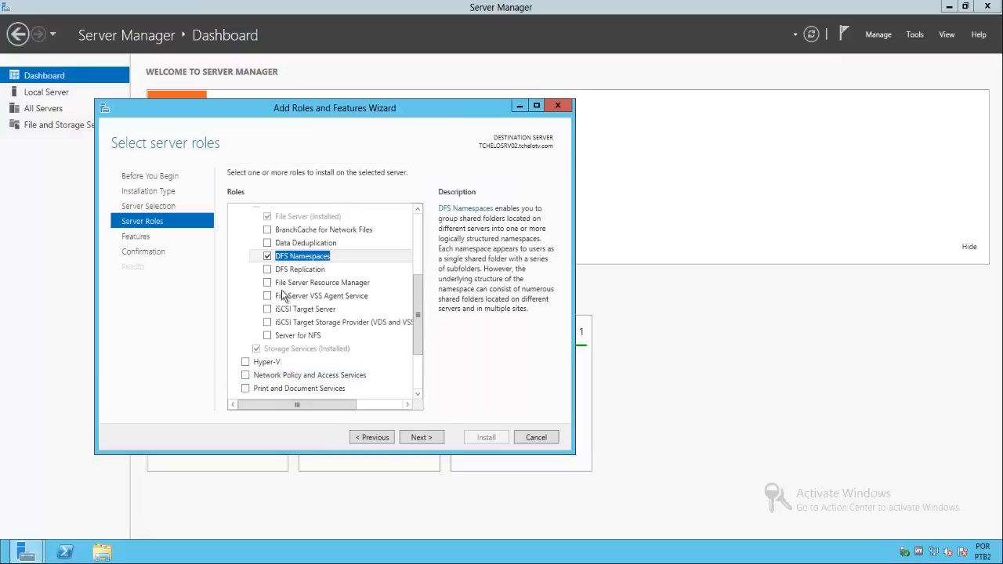
click(268, 270)
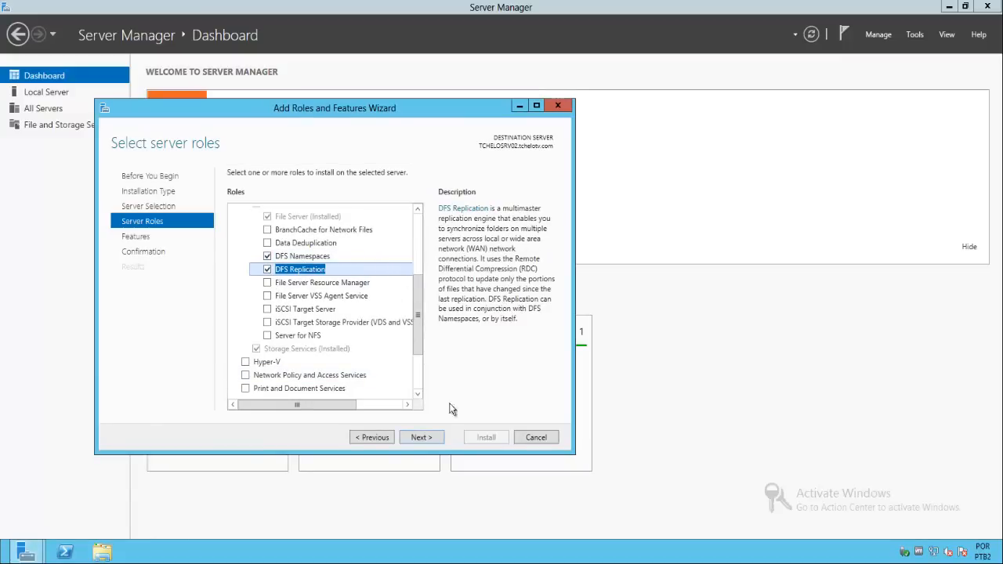
- Add no extra features and start installing the selected DFS roles on TCHELOSRV02
click(427, 440)
click(422, 437)
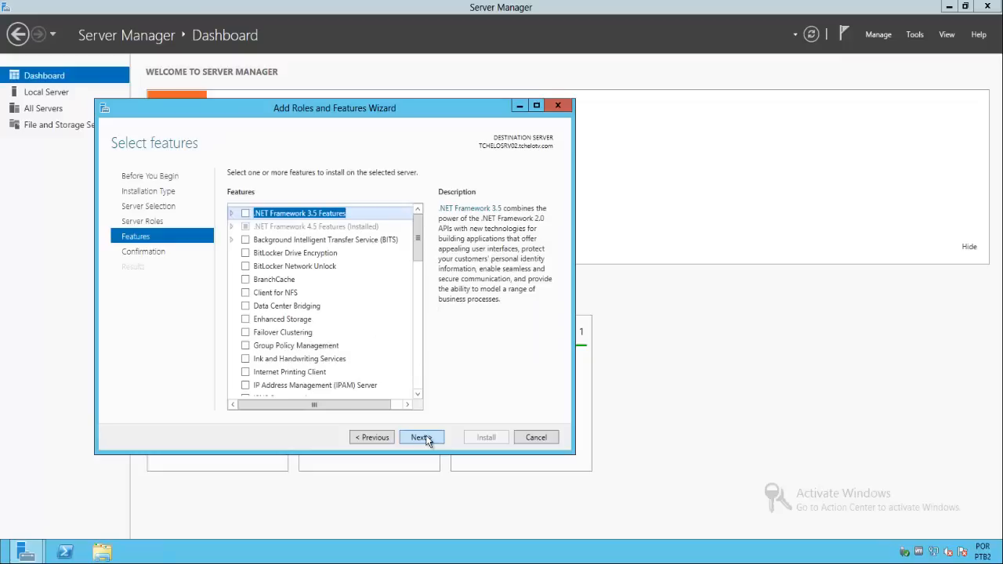
click(423, 438)
click(481, 438)
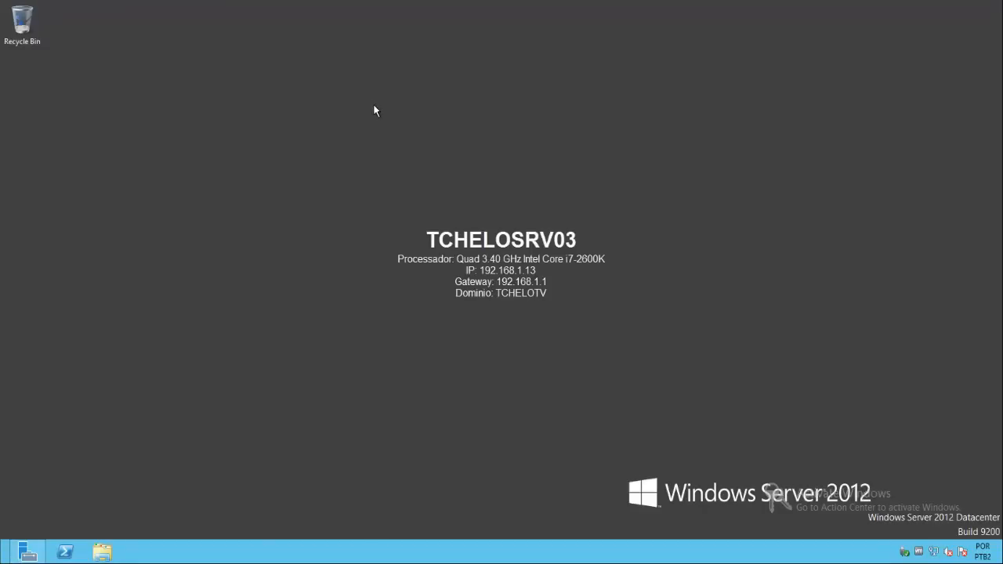
- Open Server Manager on TCHELOSRV03 and start adding roles and features with a role-based installation
click(28, 552)
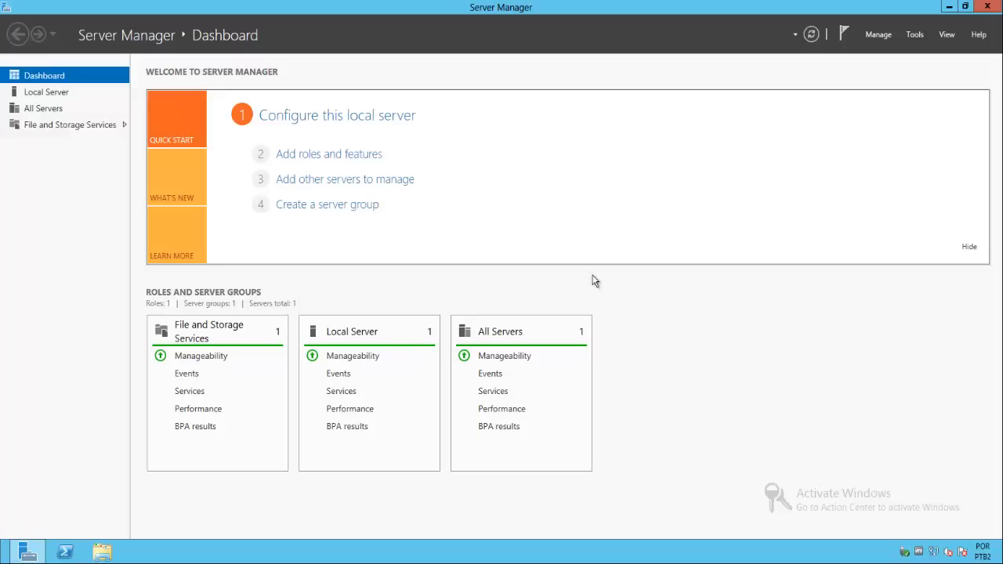
click(347, 157)
click(347, 356)
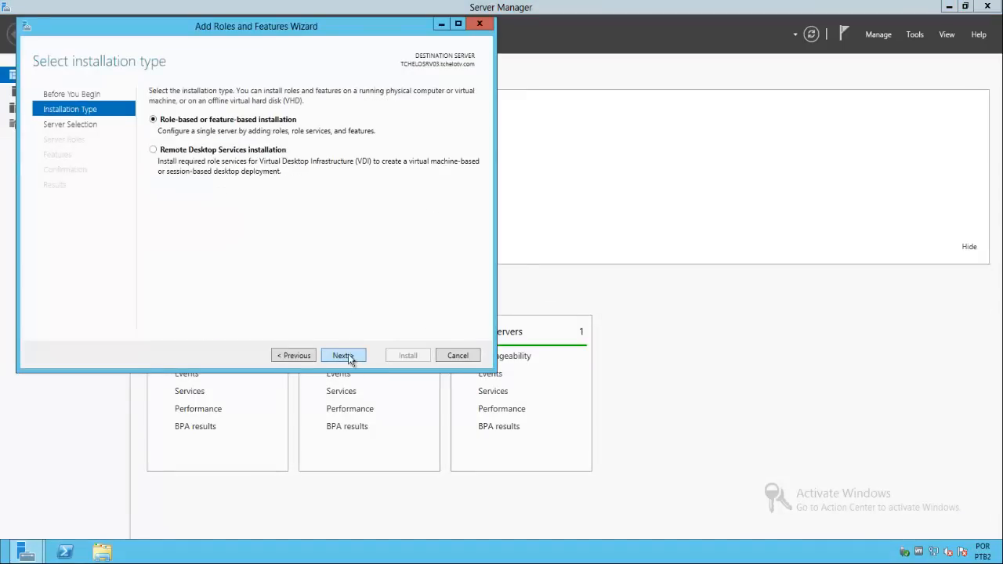
click(347, 355)
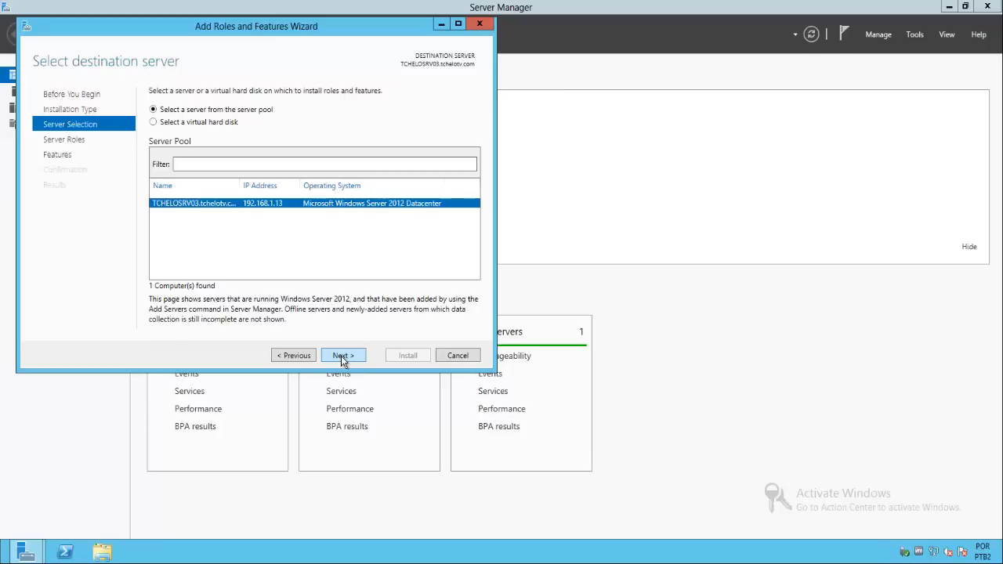
click(297, 357)
click(296, 357)
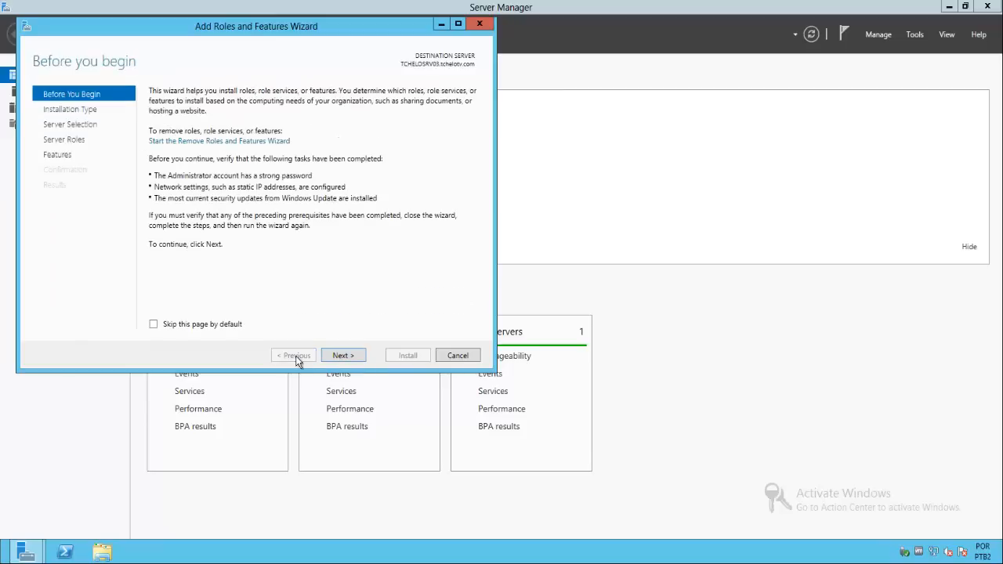
click(343, 355)
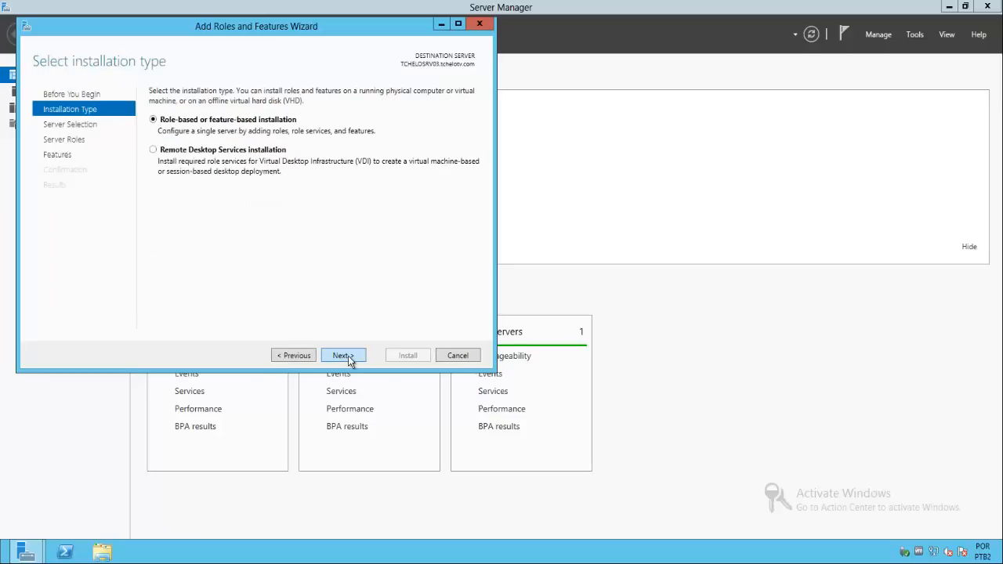
click(343, 355)
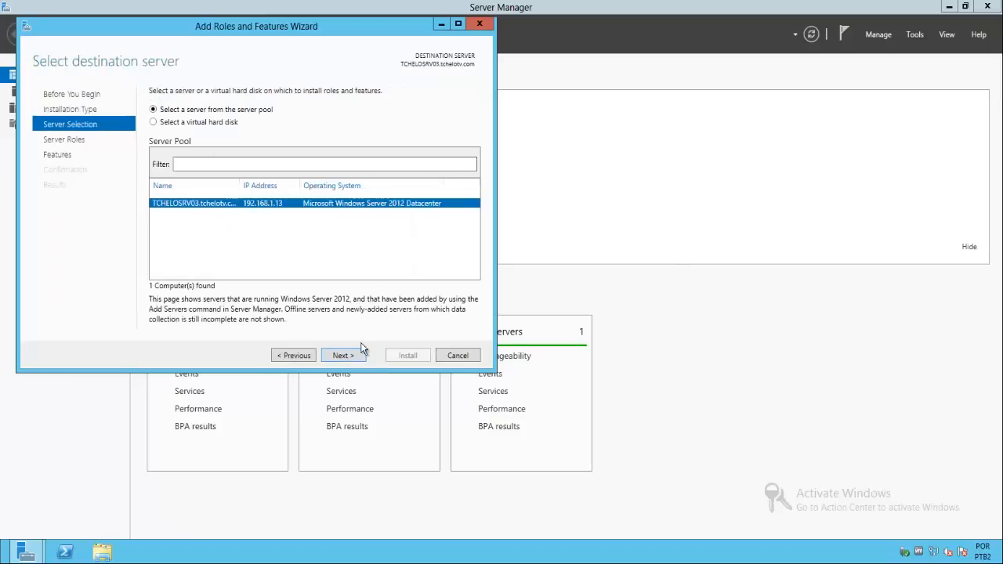
- Keep TCHELOSRV03 as the destination and select DFS Namespaces, including its management tools, and DFS Replication
click(343, 356)
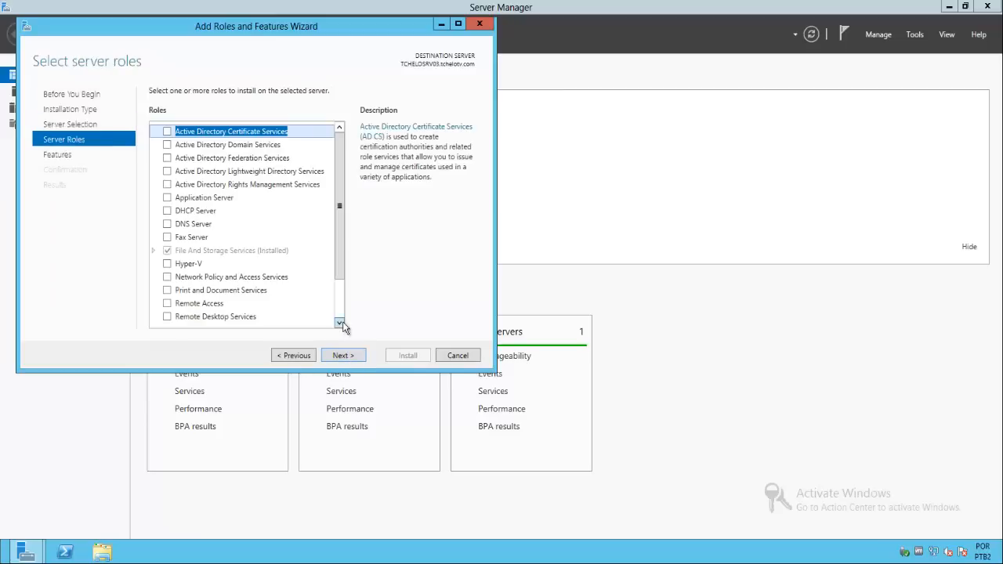
scroll(342, 274, down, 2)
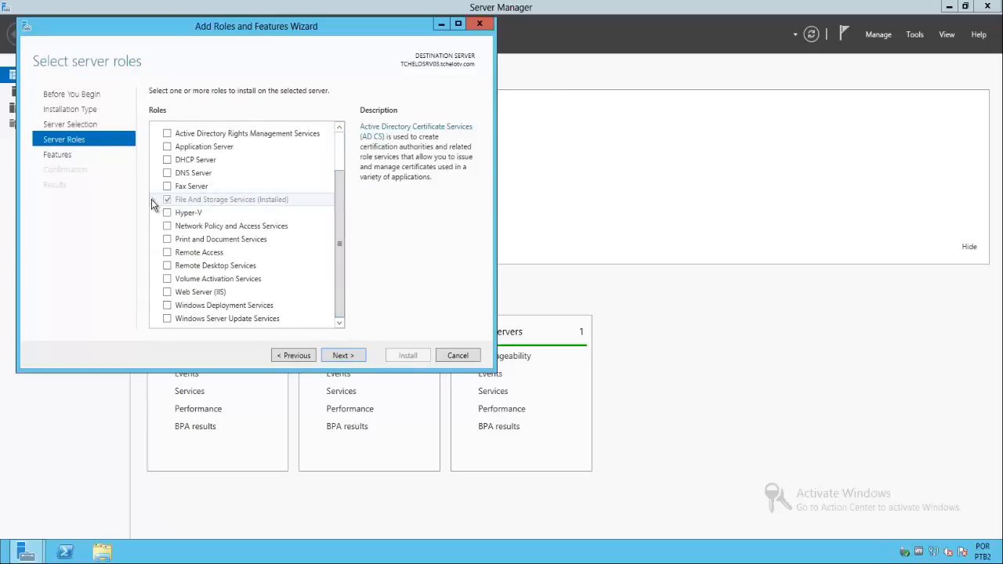
click(153, 199)
click(164, 212)
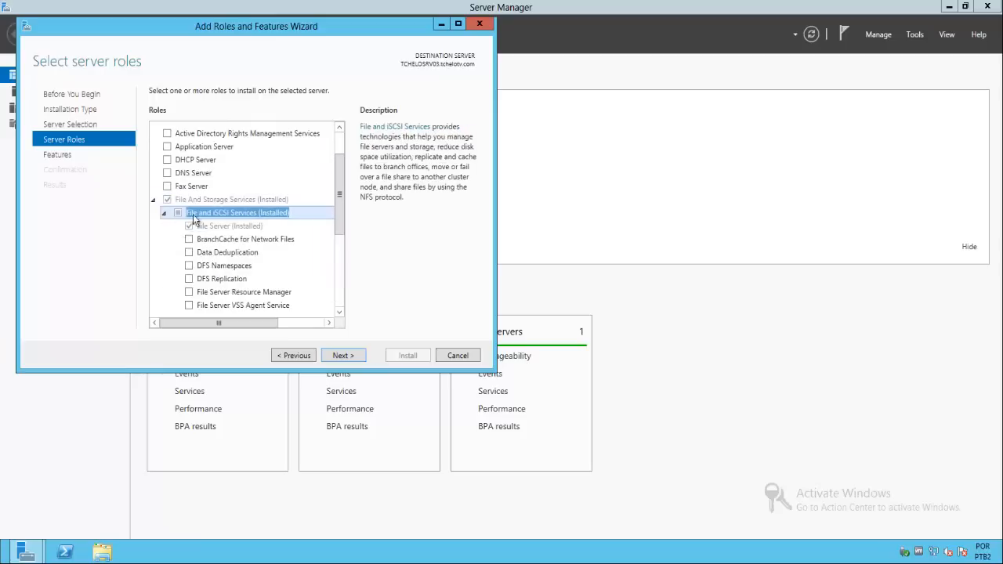
scroll(345, 235, down, 3)
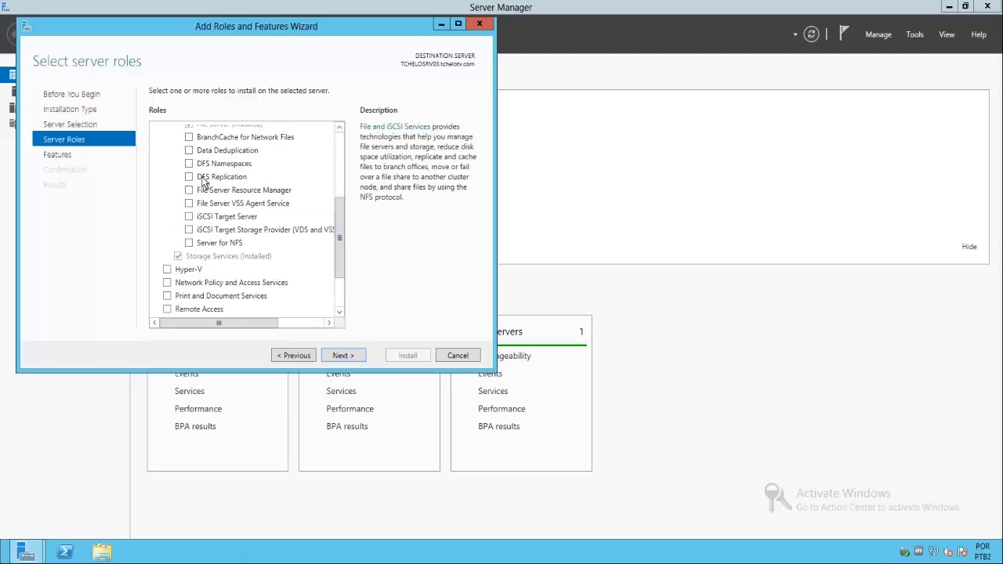
click(189, 168)
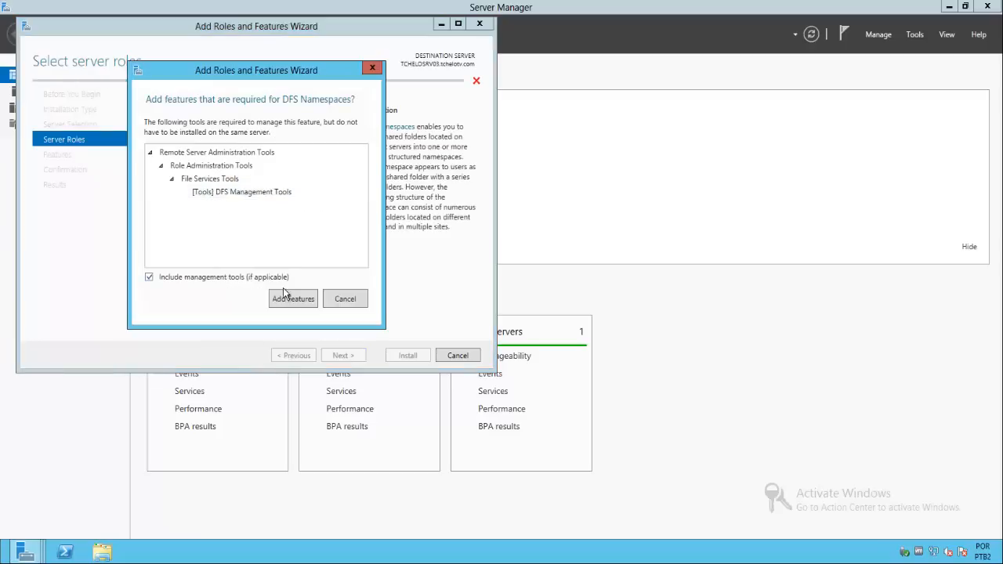
click(284, 298)
click(190, 178)
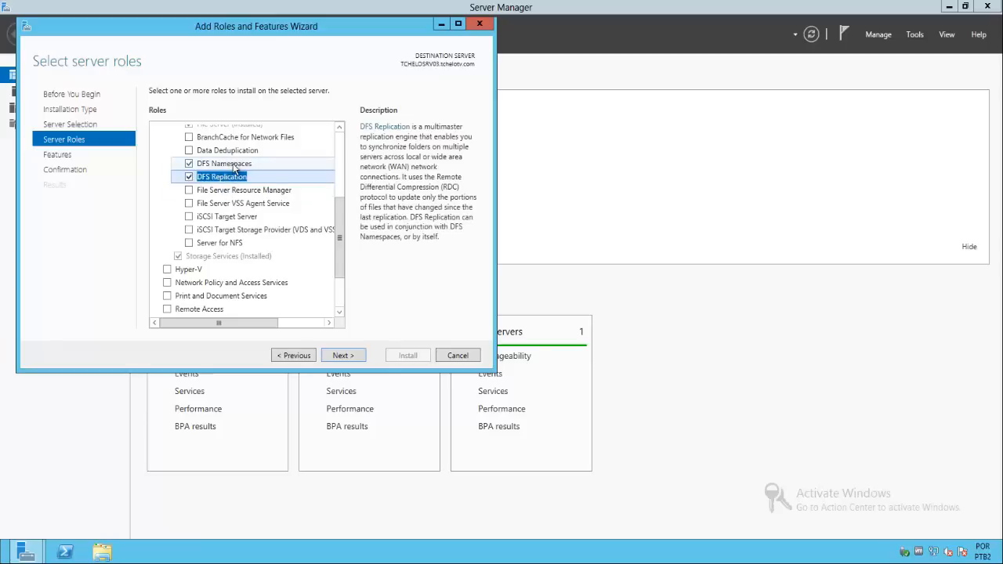
- Leave the features unchanged and start installing the DFS roles on TCHELOSRV03
click(347, 355)
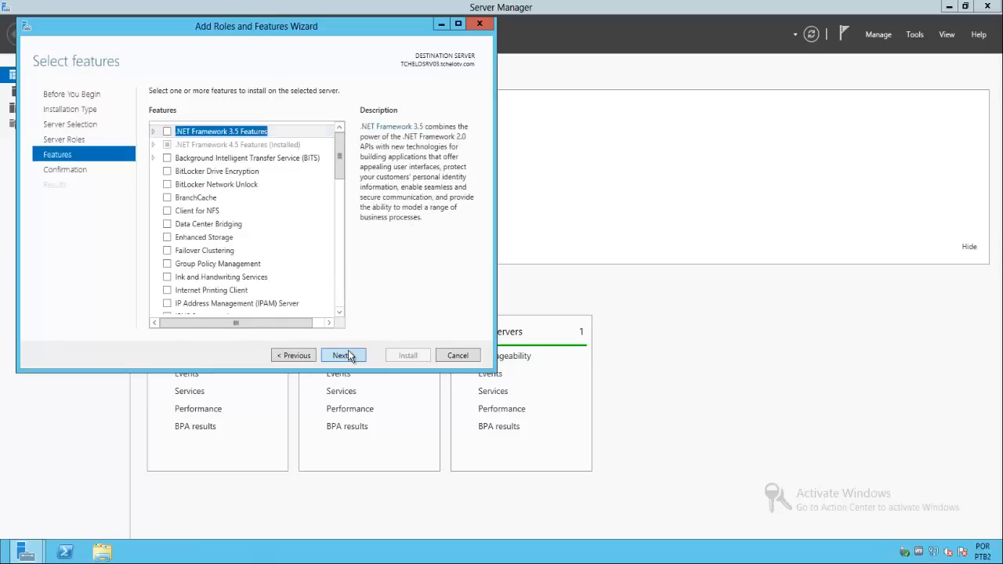
click(349, 356)
click(394, 356)
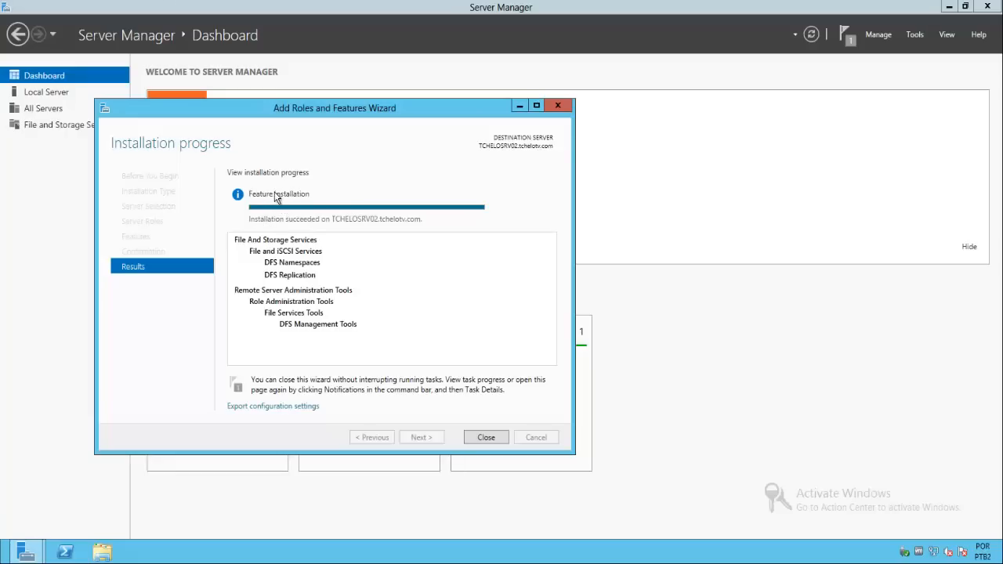
- Close the finished installation wizards on TCHELOSRV02 and TCHELOSRV03
click(487, 437)
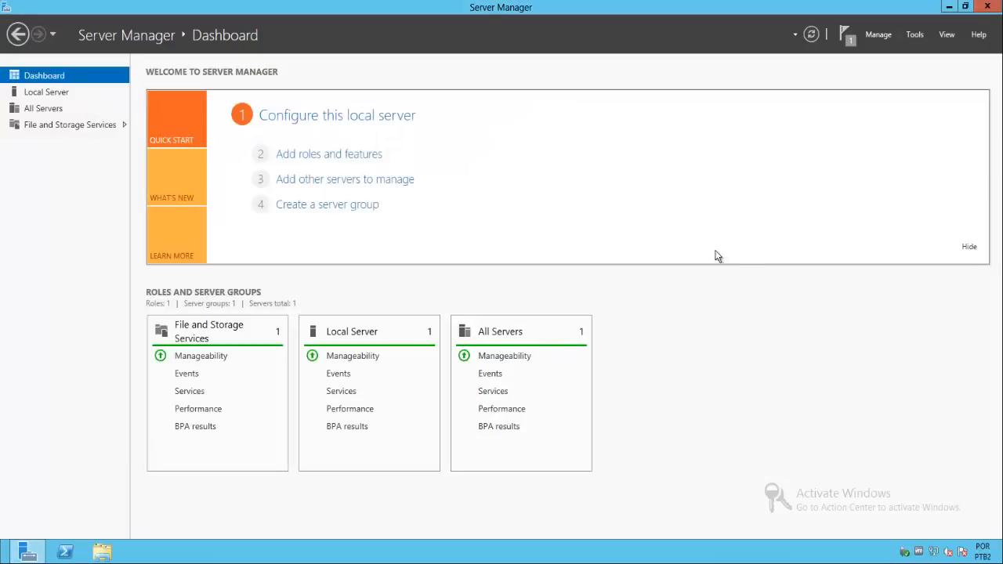
click(916, 37)
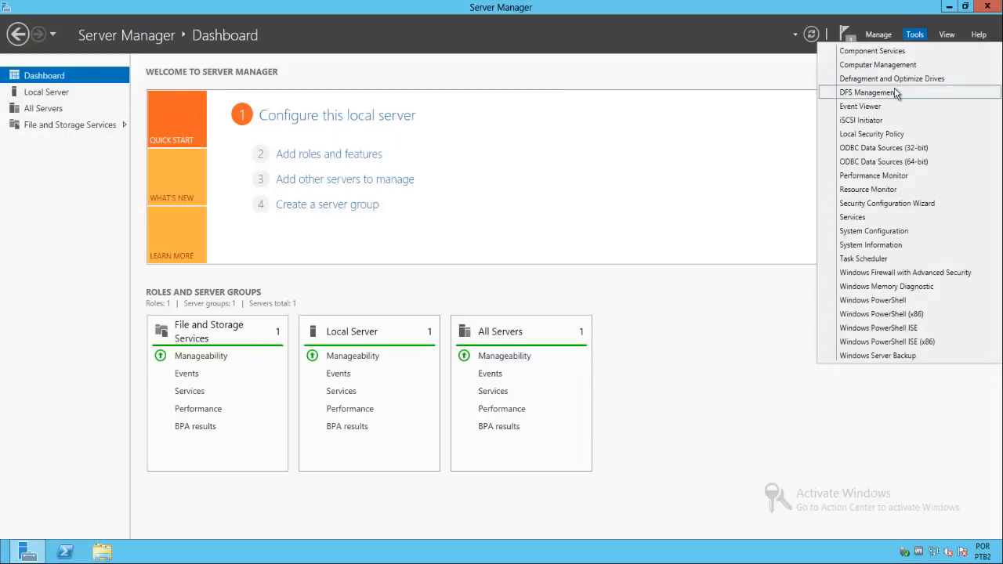
click(565, 170)
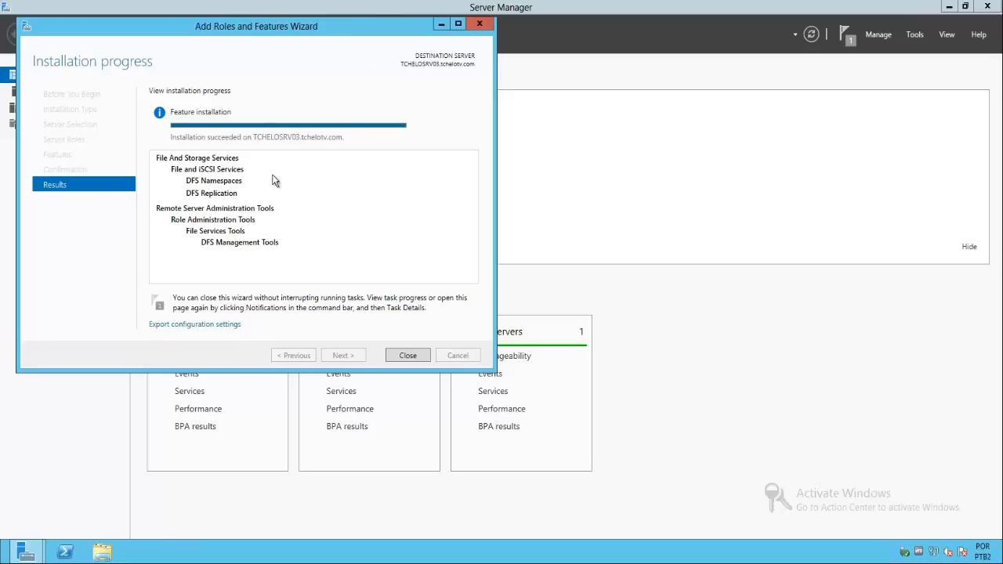
click(410, 359)
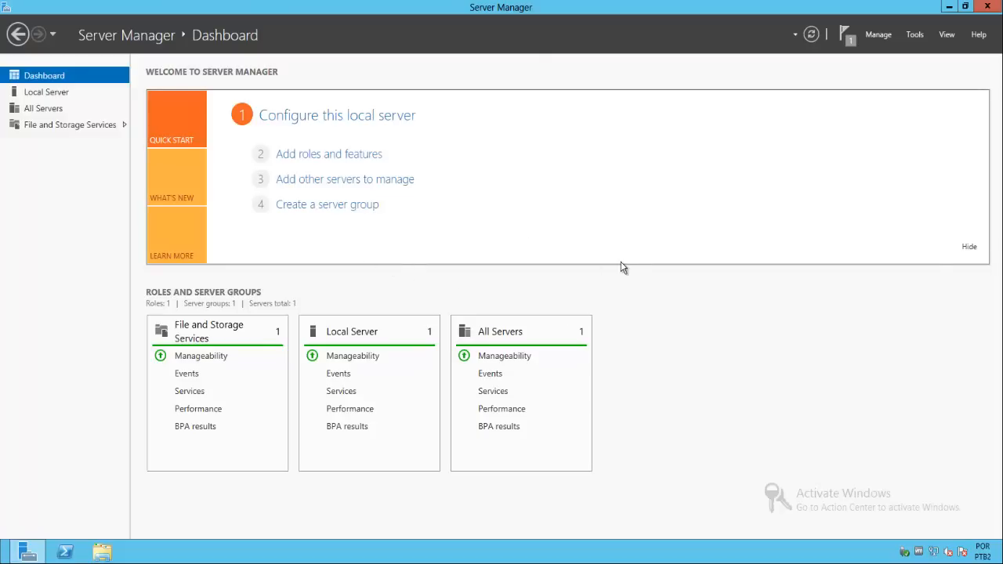
- Open DFS Management and start a new namespace with tchelosrv02 as the namespace server
click(916, 36)
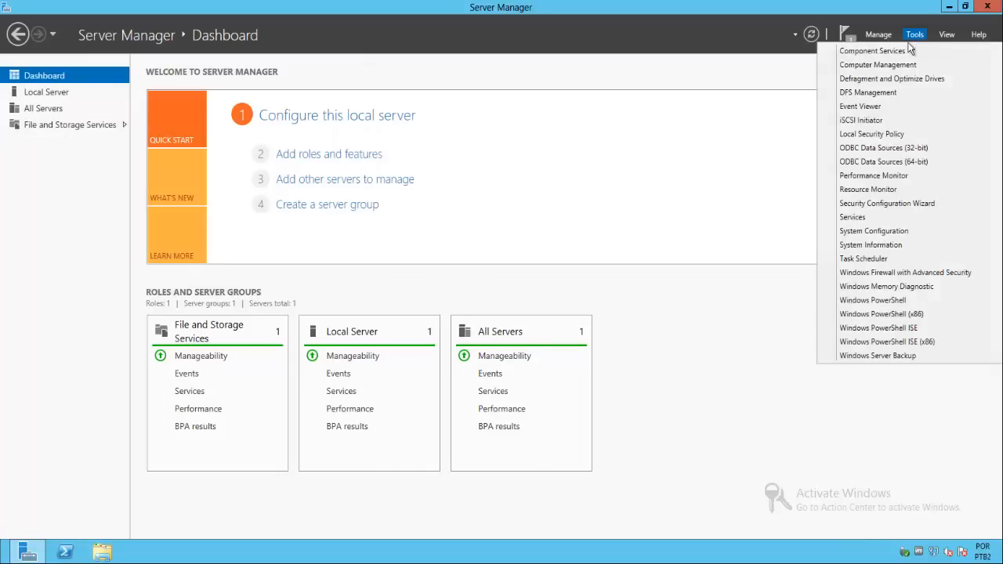
click(912, 92)
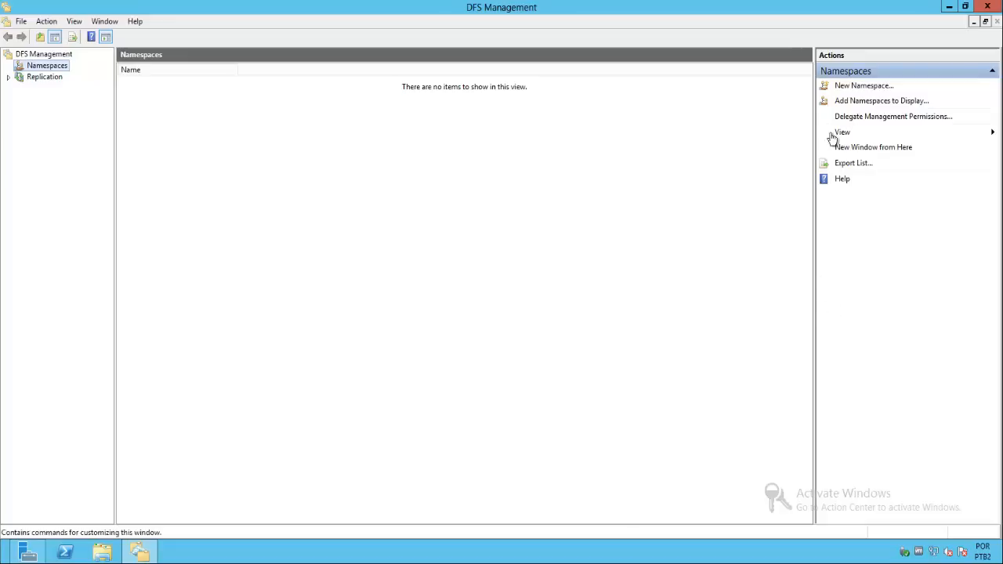
click(860, 91)
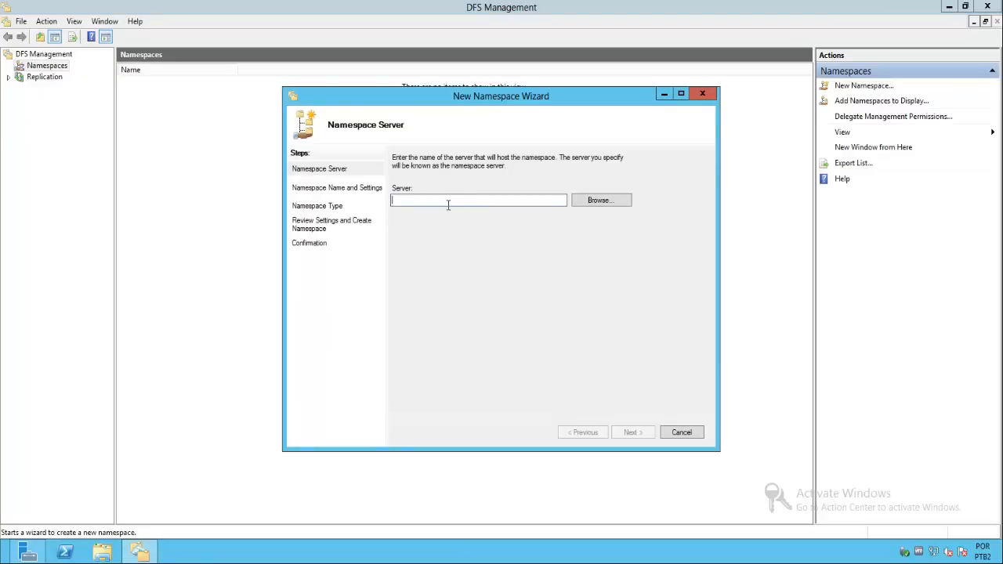
text(tche)
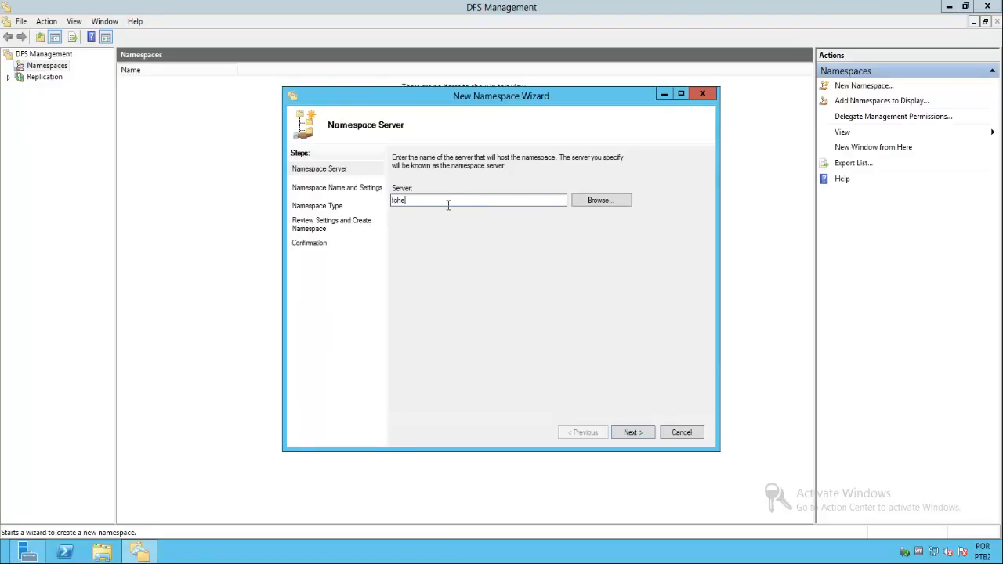
text(losrv02)
click(633, 432)
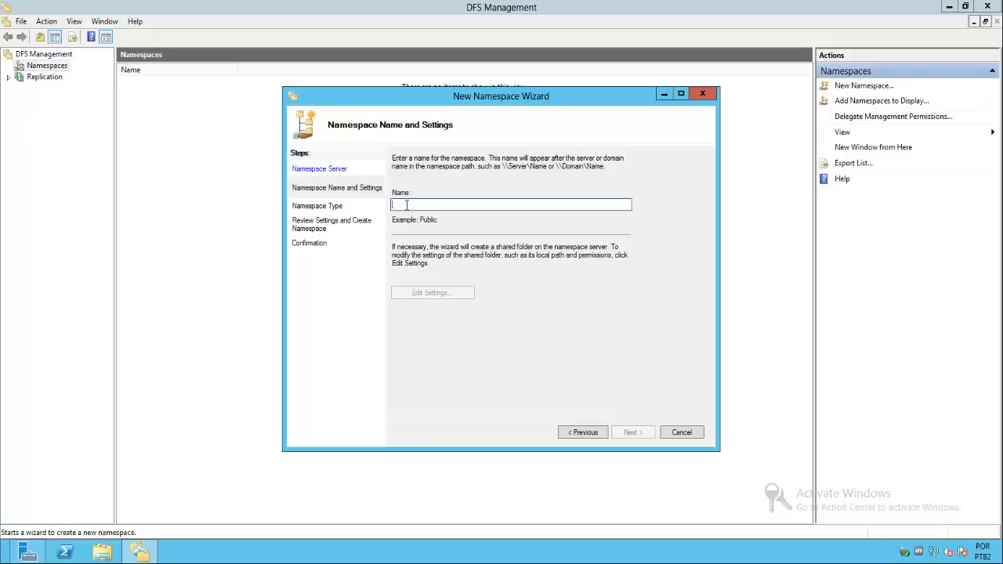
- Name the namespace Geral, keep it domain-based with Windows Server 2008 mode enabled, and create it
text(Geral)
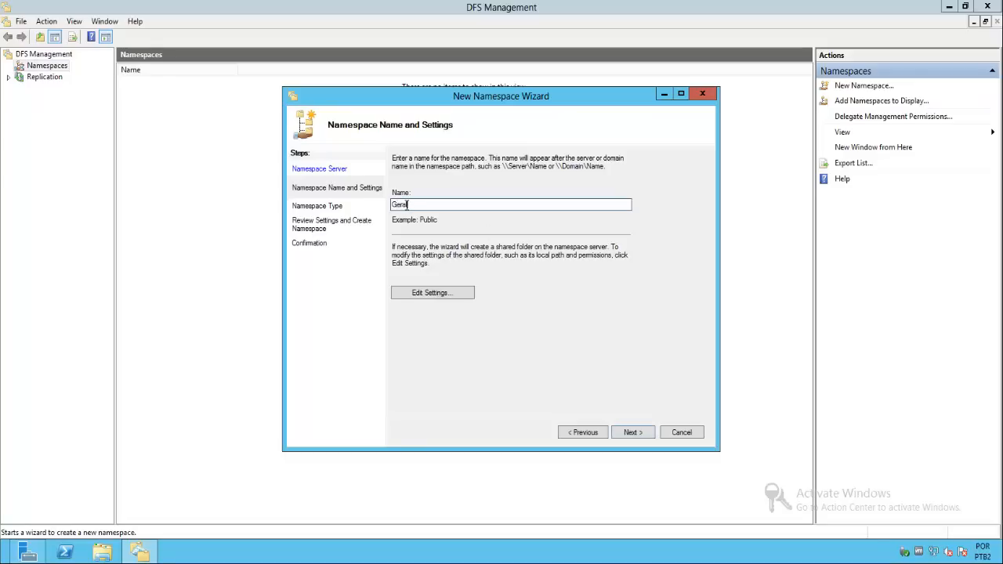
click(627, 436)
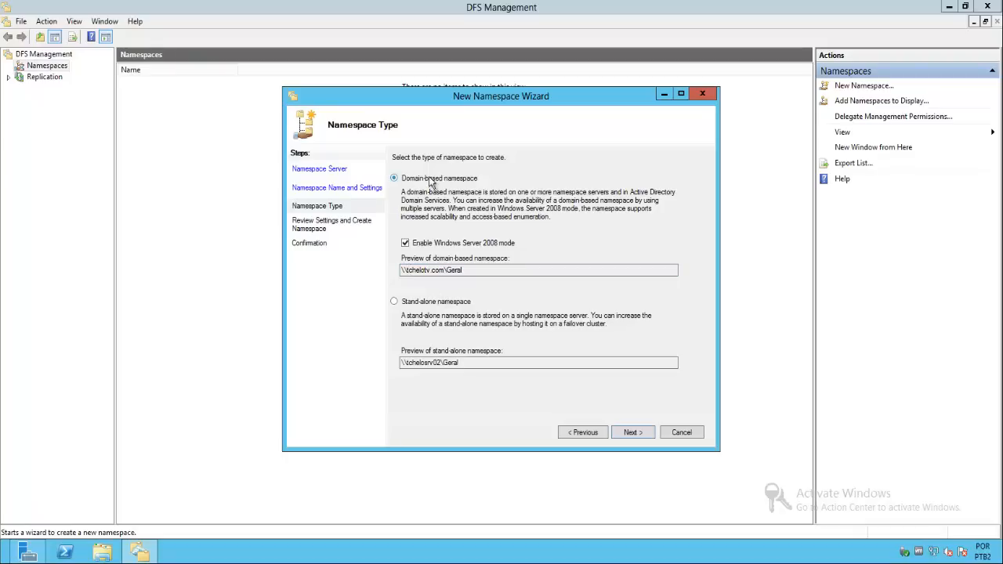
click(633, 433)
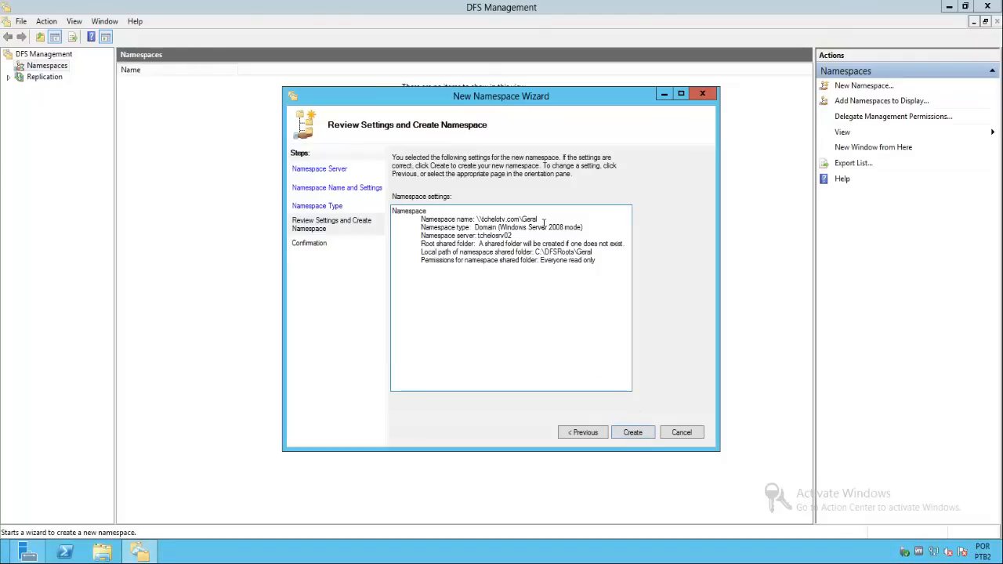
click(633, 433)
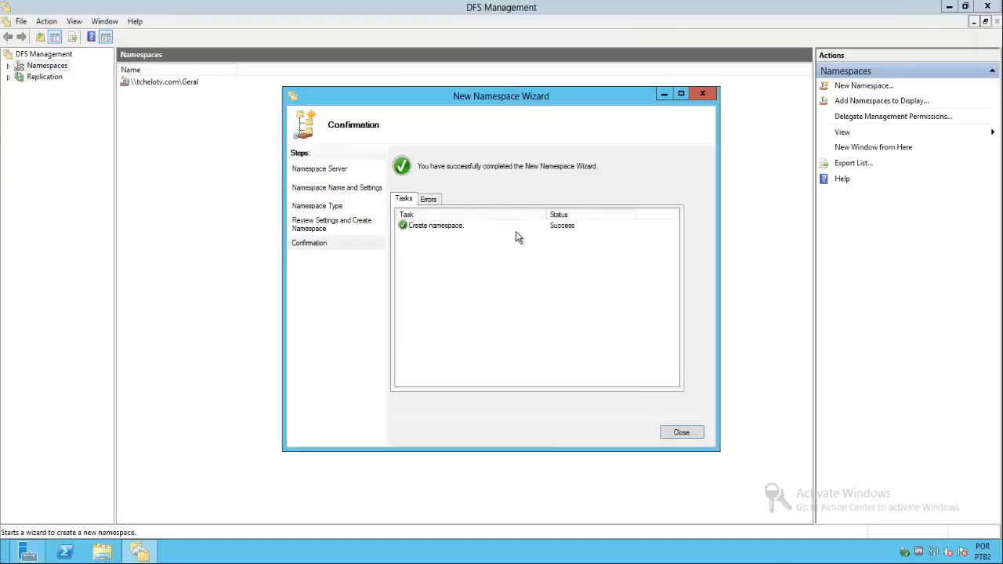
click(678, 434)
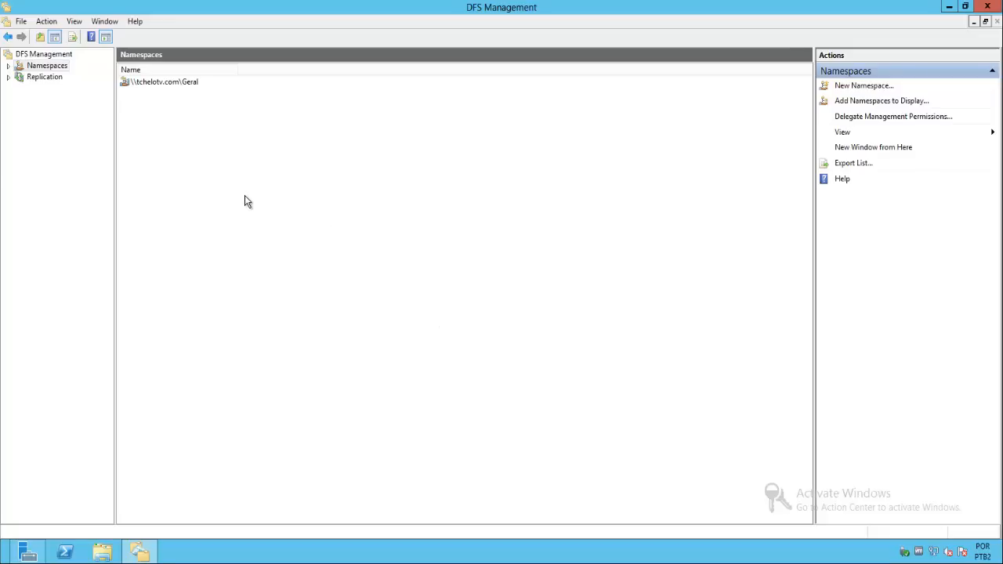
- Expand the namespaces and view the namespace servers of \\tchelotv.com\Geral
click(9, 66)
click(69, 76)
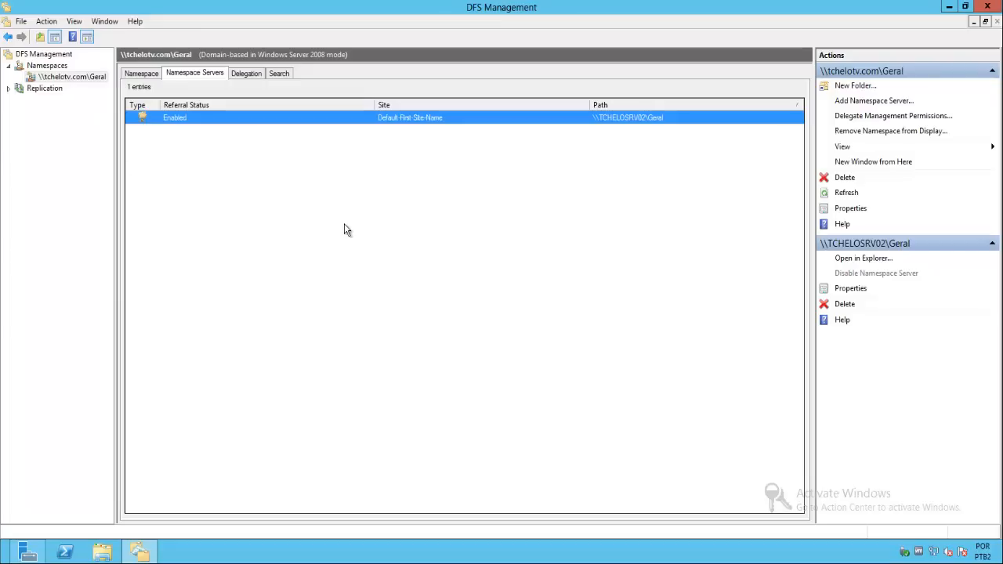
click(449, 306)
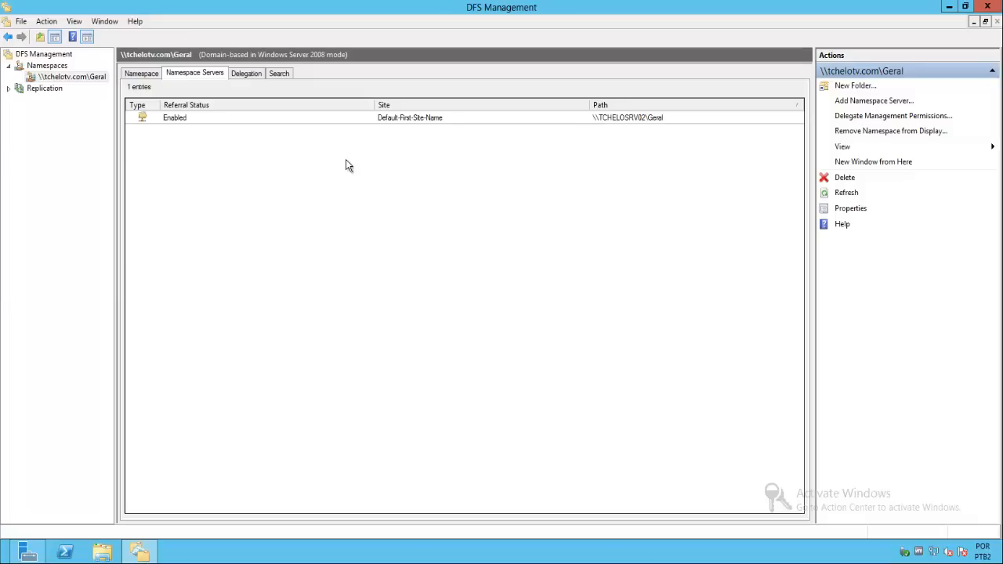
- Enable access-based enumeration for the \\tchelotv.com\Geral namespace
right_click(86, 78)
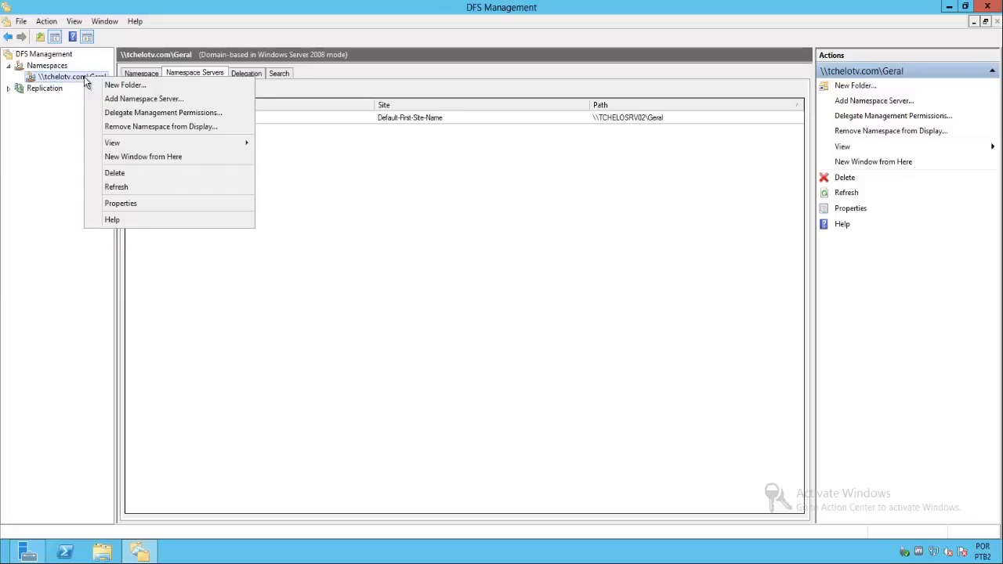
click(138, 204)
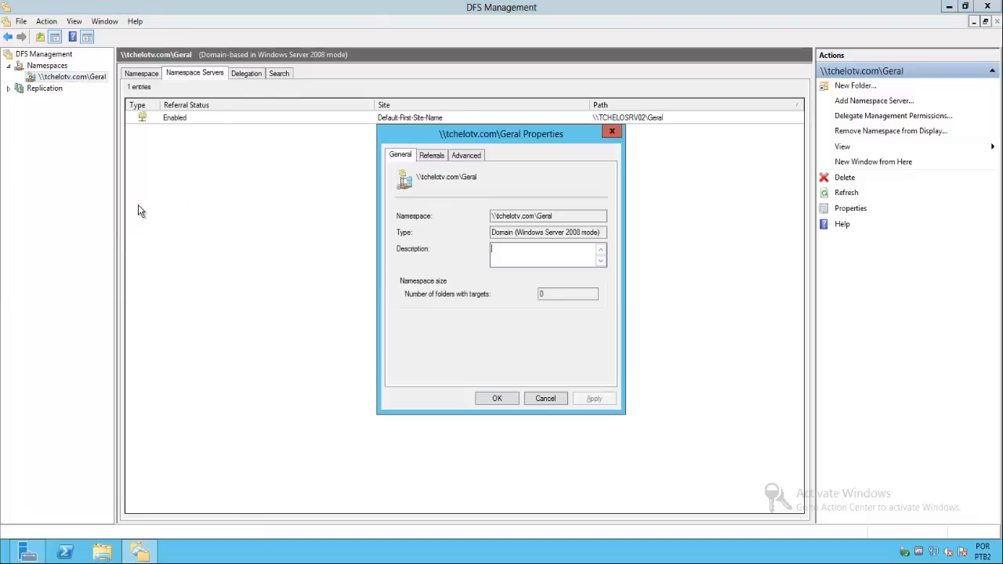
click(469, 155)
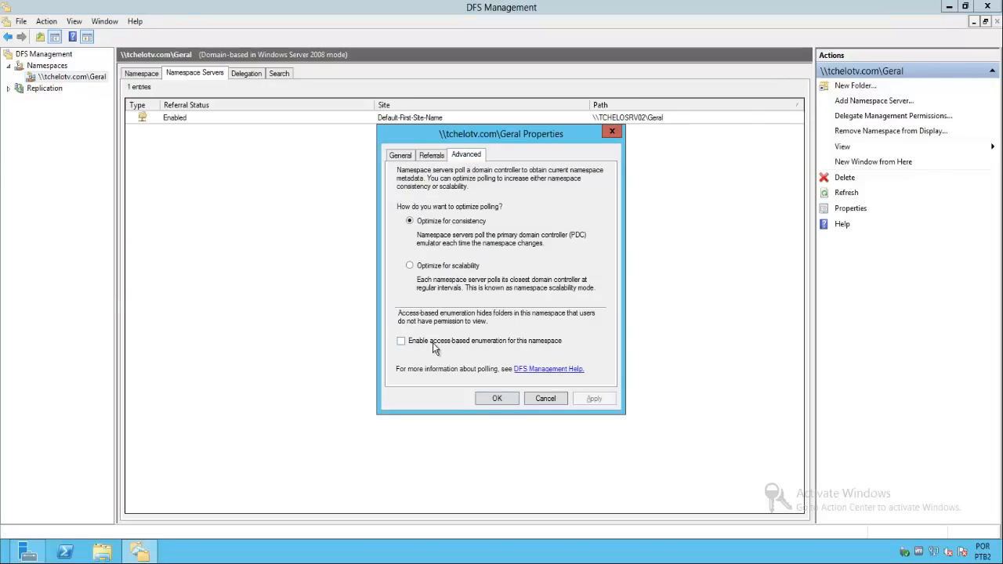
click(462, 343)
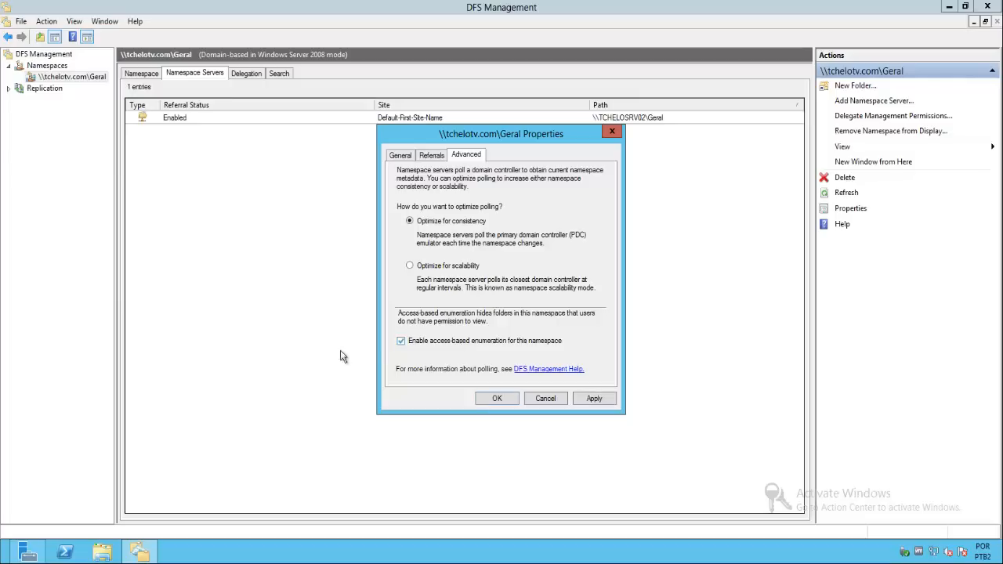
click(498, 400)
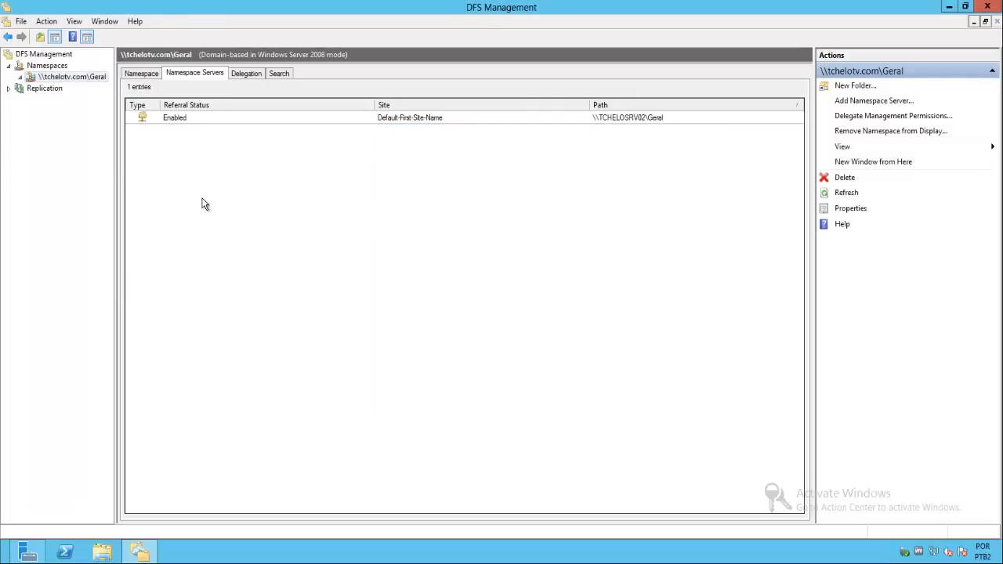
- Start a new folder named Contabilidade in the Geral namespace and enter \\tchelosrv02\Contabilidade as its folder target
right_click(88, 76)
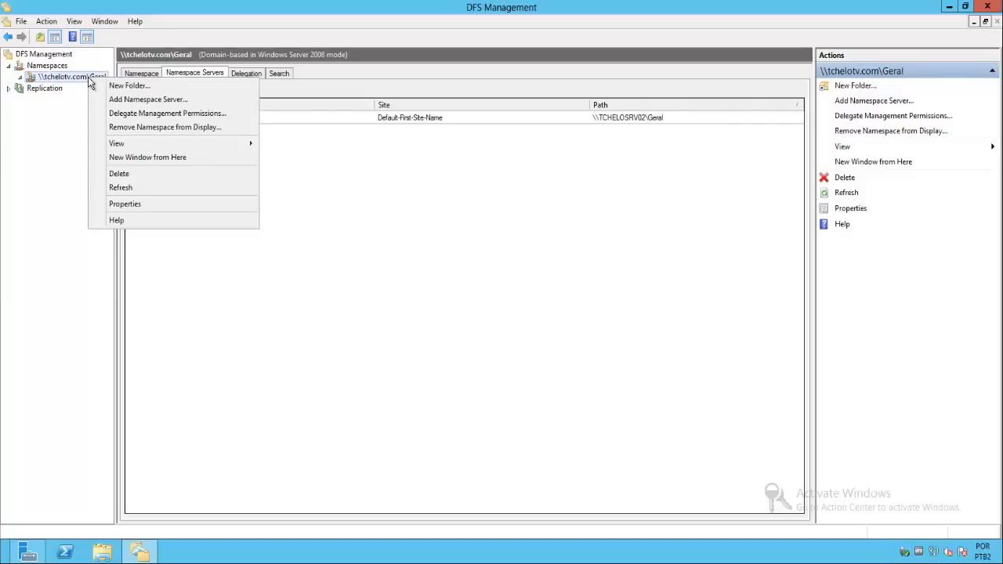
click(171, 86)
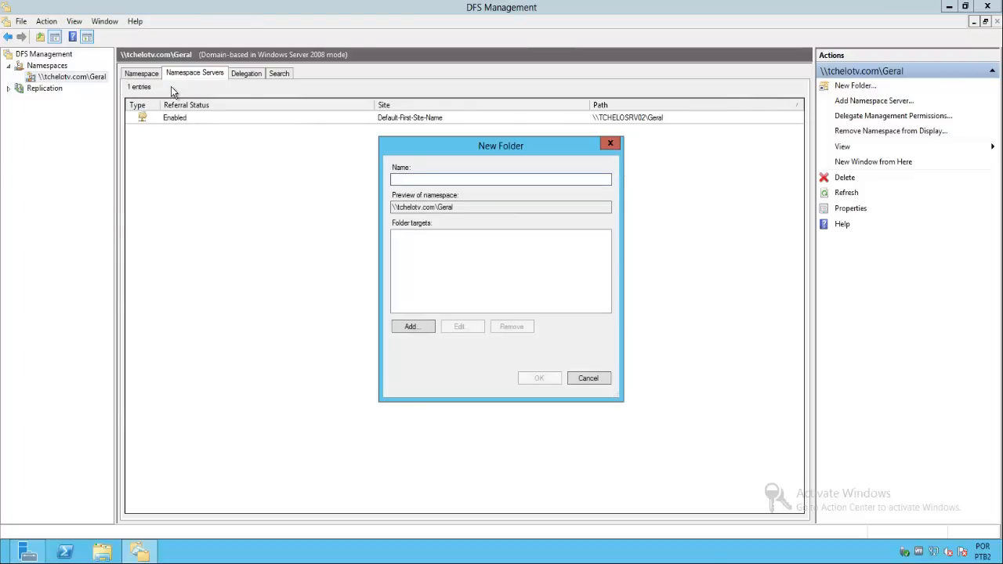
text(Contabilidade)
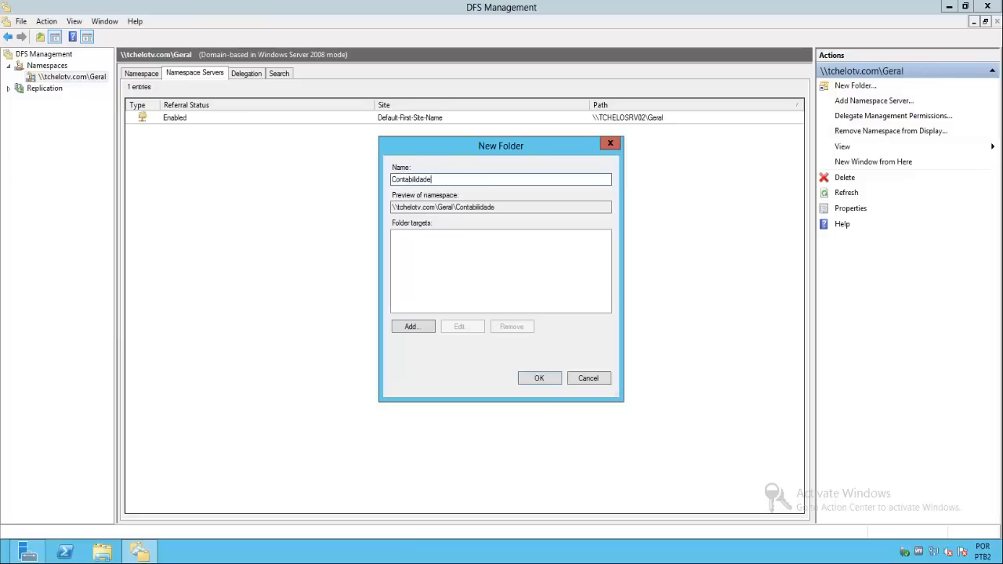
click(412, 328)
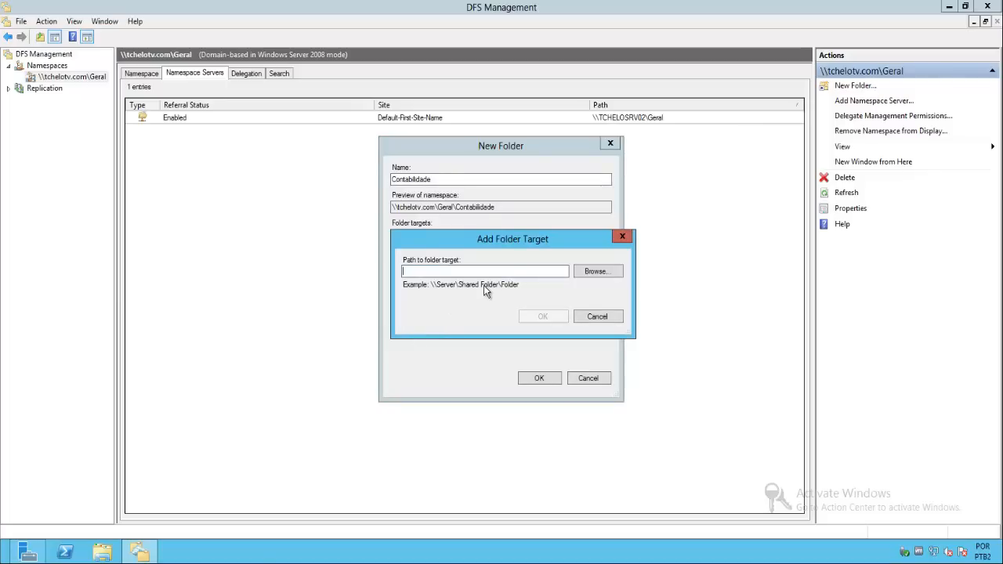
text(\tchelosrv02\Contabilidade)
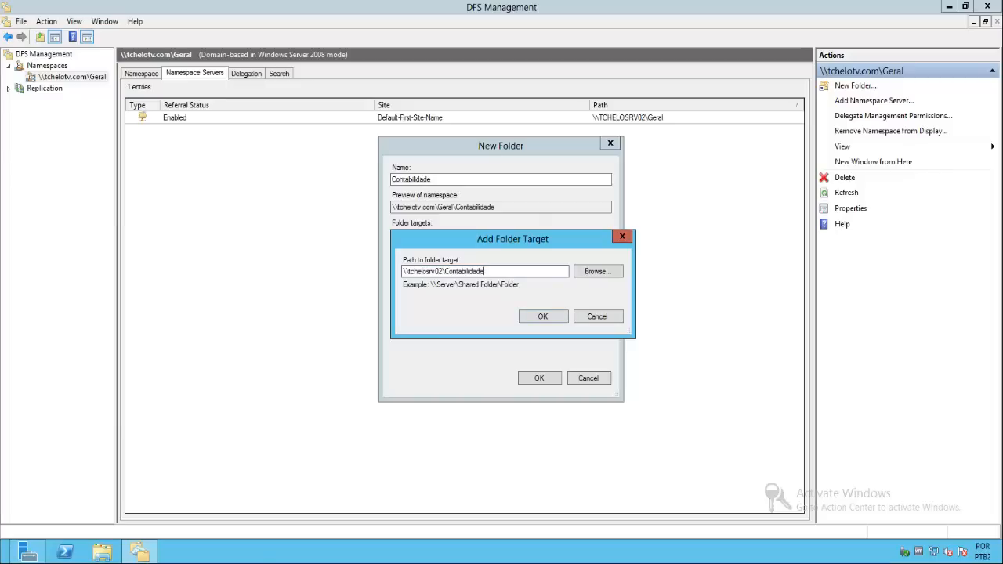
click(542, 317)
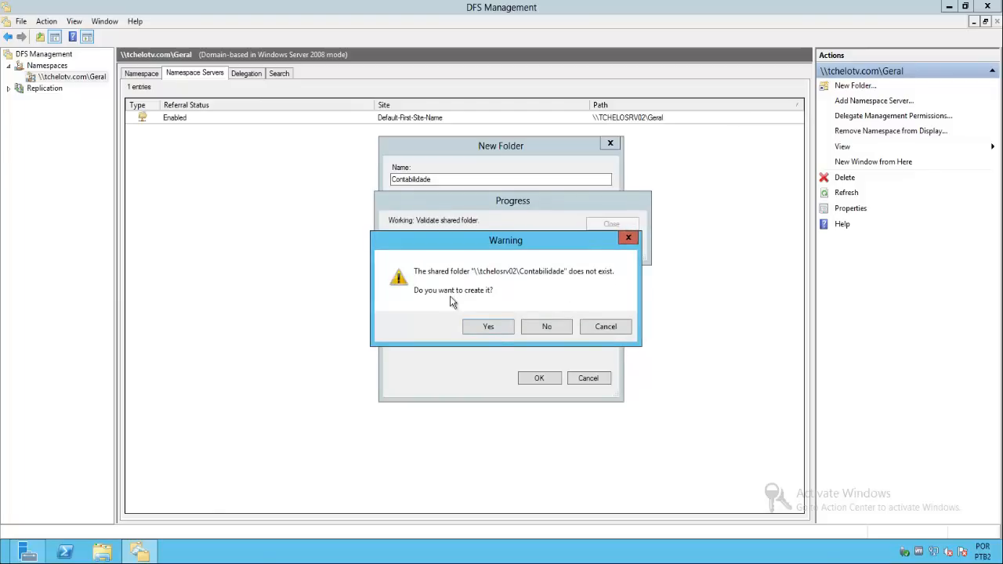
- Create the missing Contabilidade share at c:\Geral\Contabilidade with read and write permissions for all users, creating the local folder too
click(490, 327)
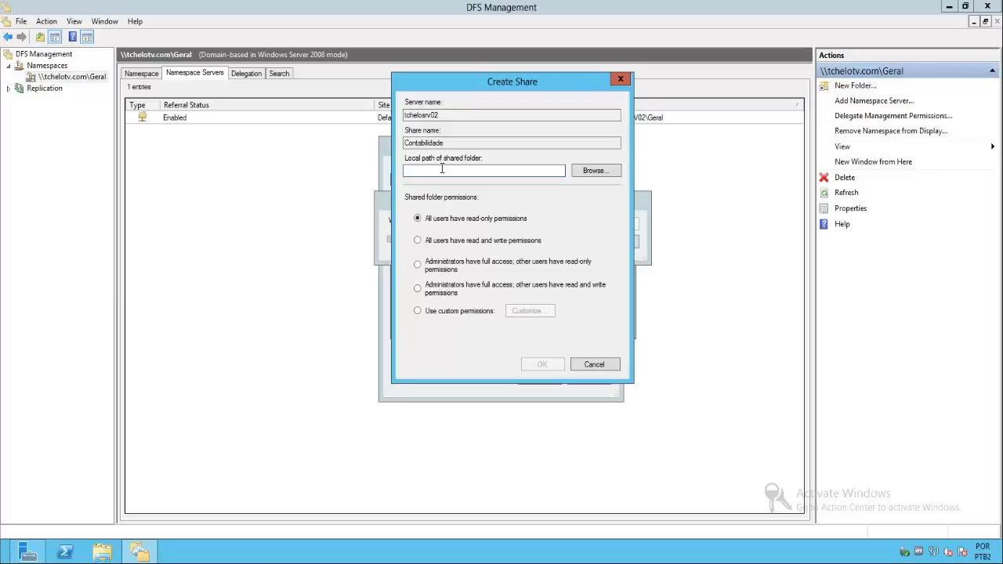
text(c:\)
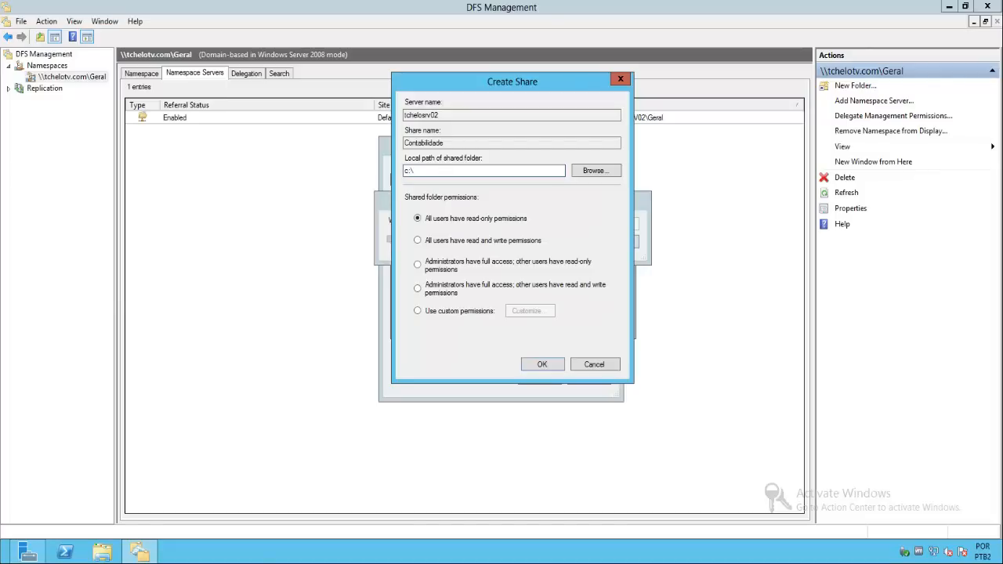
text(Geral\Contabilidade)
click(519, 245)
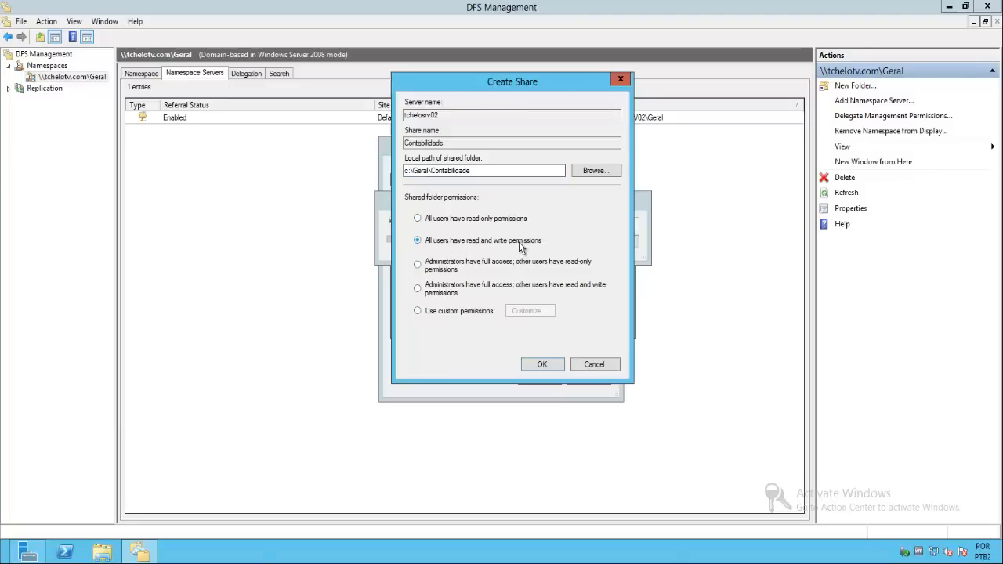
click(541, 365)
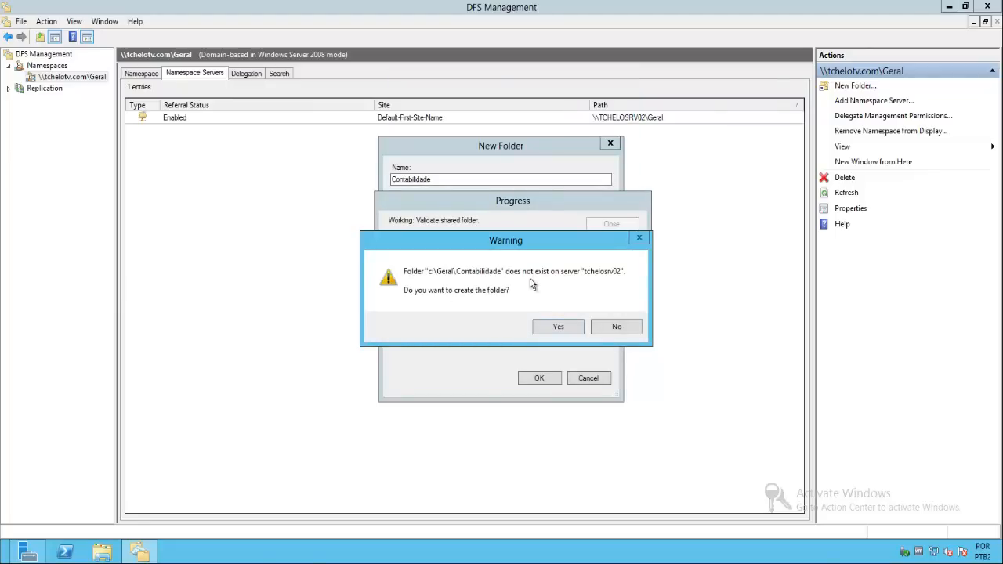
click(550, 328)
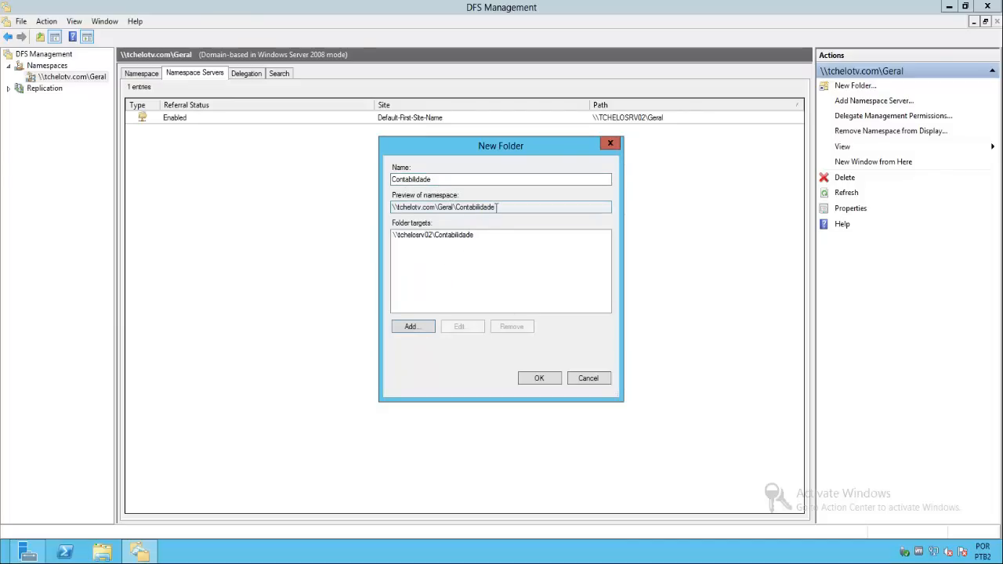
- Check the Contabilidade folder's namespace path and finish creating the folder
drag(497, 207, 385, 211)
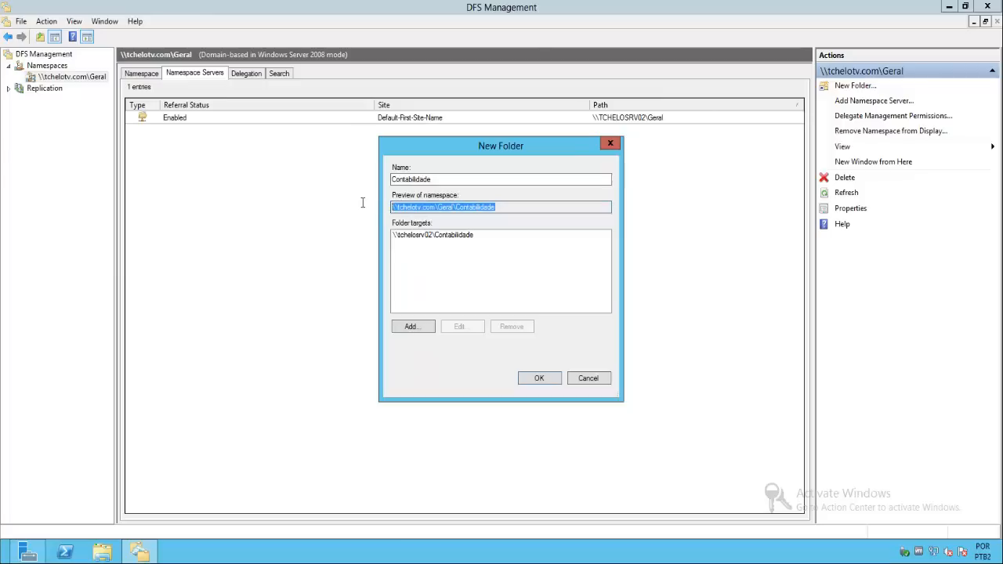
click(512, 206)
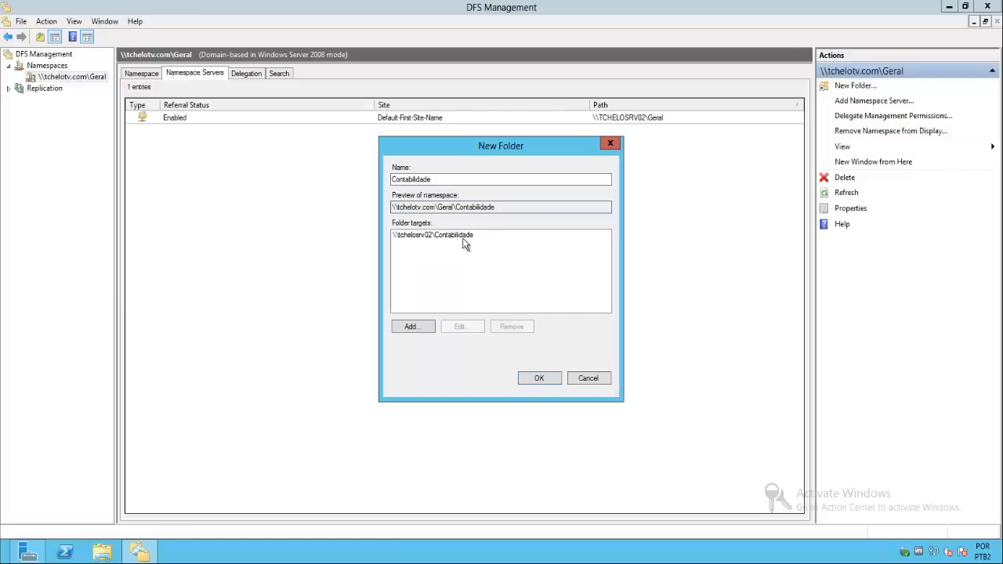
click(539, 380)
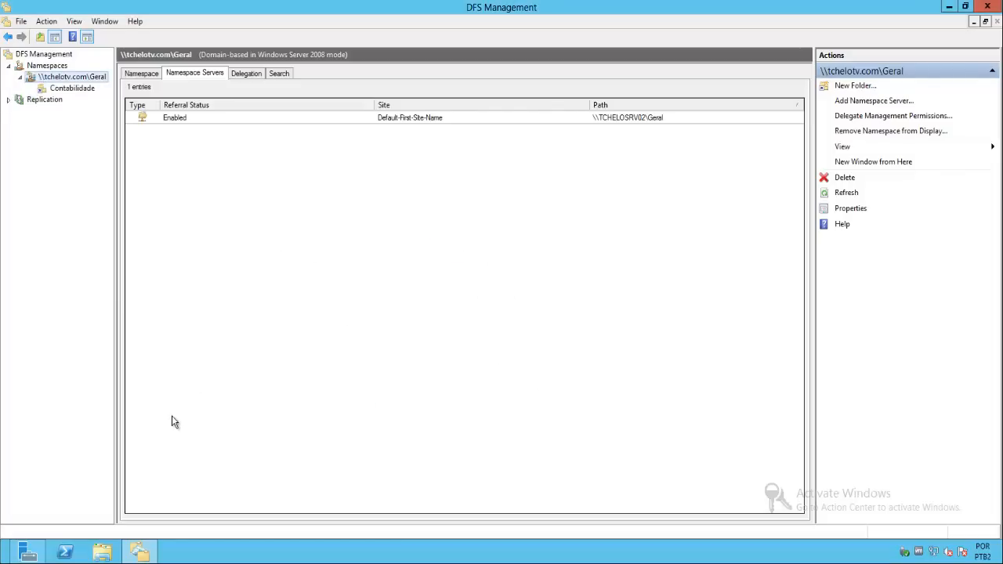
- Check the Geral\Contabilidade folder on Local Disk (C:) in File Explorer, then close the window
click(102, 554)
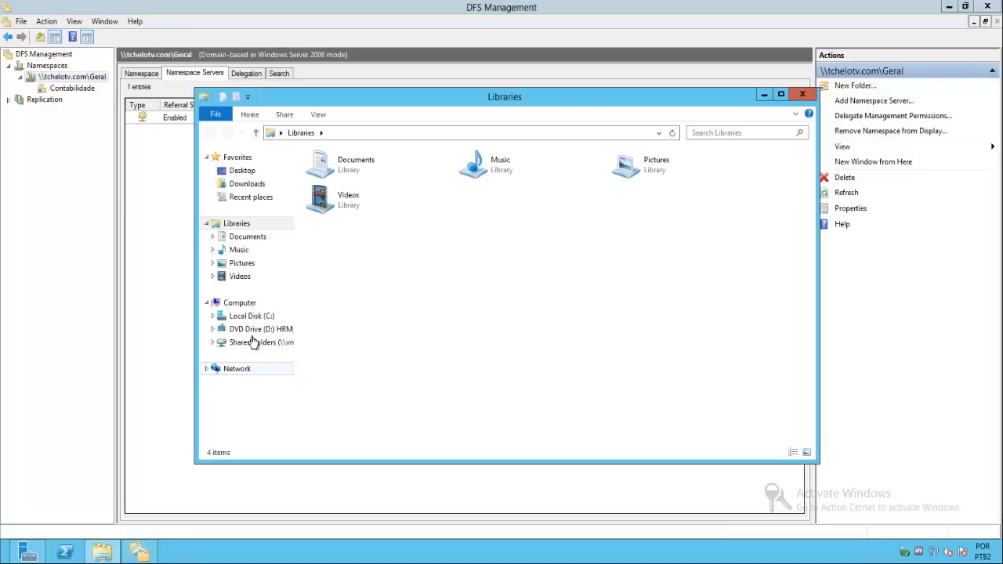
click(256, 317)
double_click(329, 198)
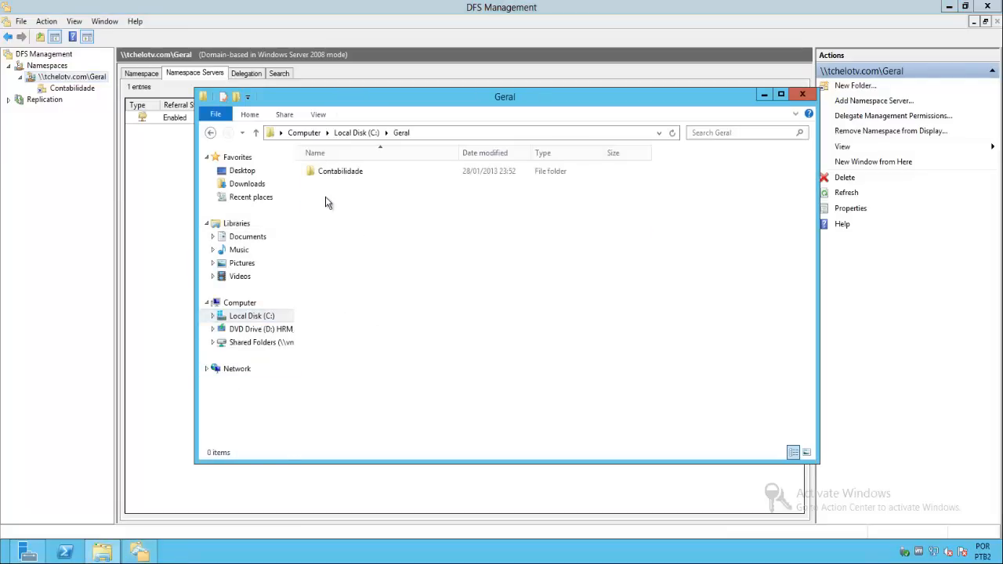
double_click(360, 174)
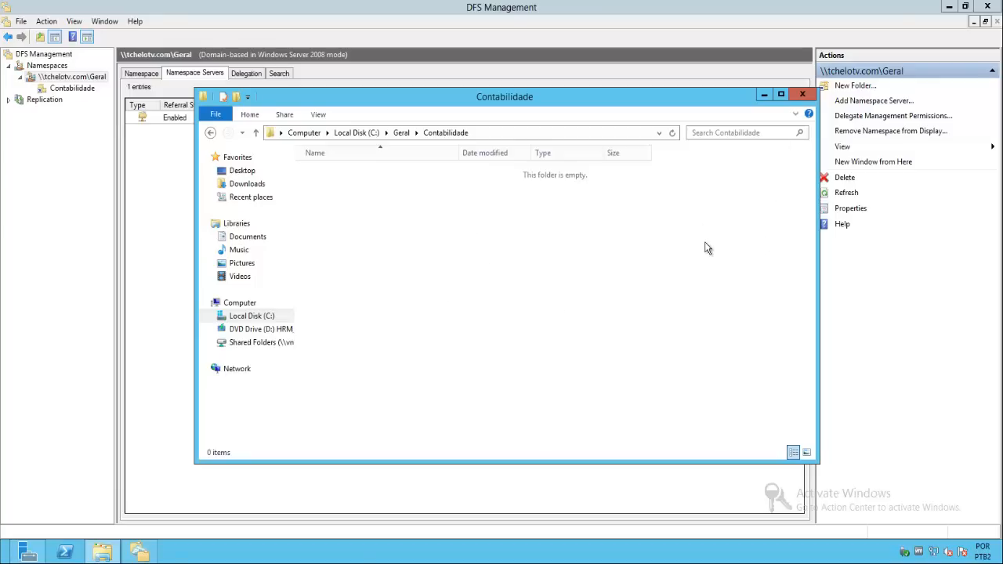
click(804, 95)
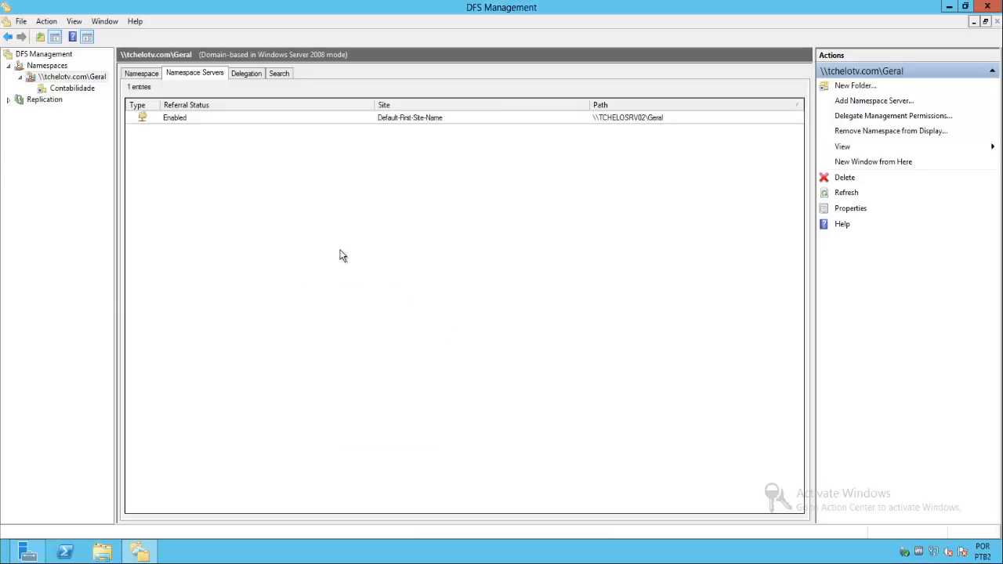
- Review the folder targets and replication status of the Contabilidade folder in the namespace
click(72, 88)
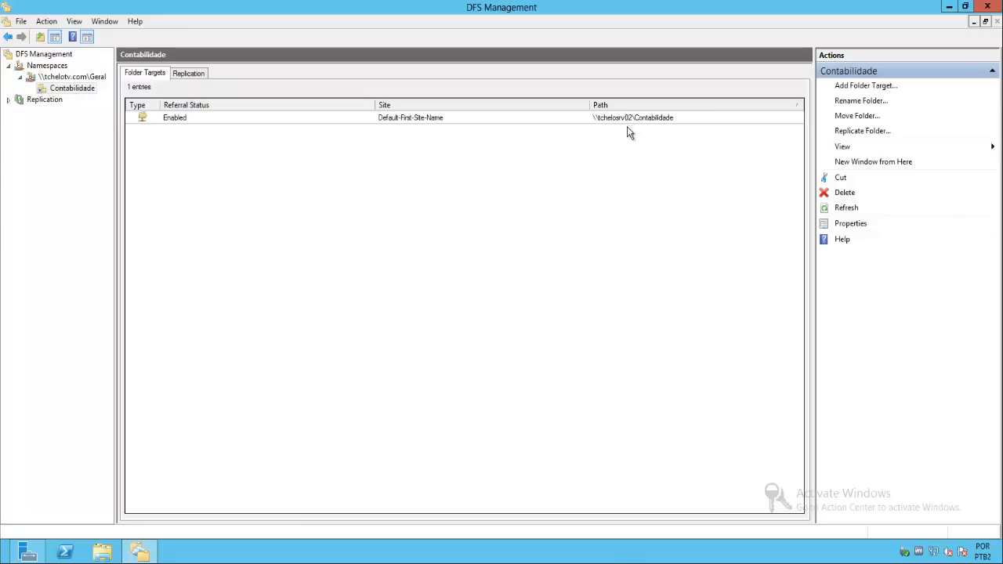
click(187, 74)
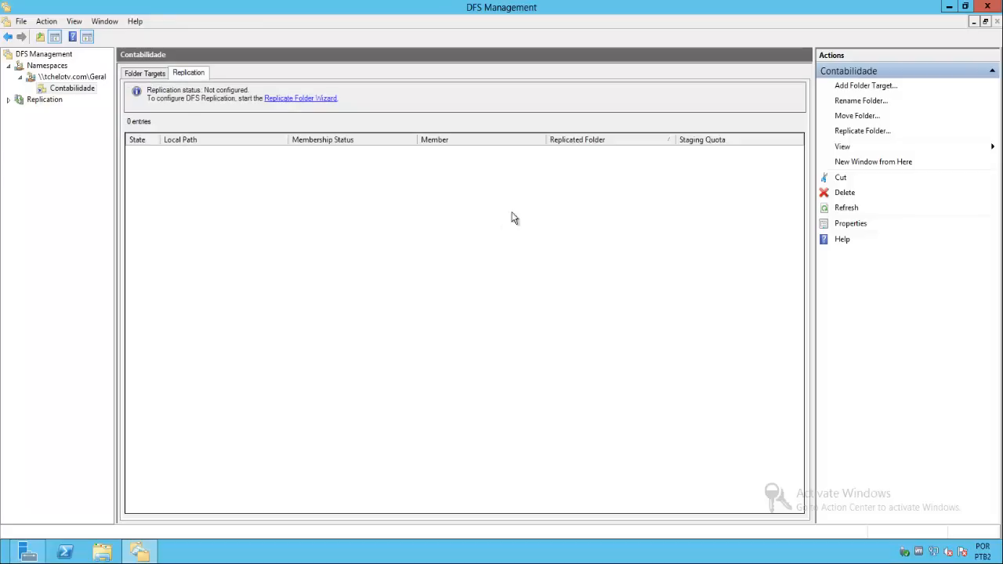
click(131, 75)
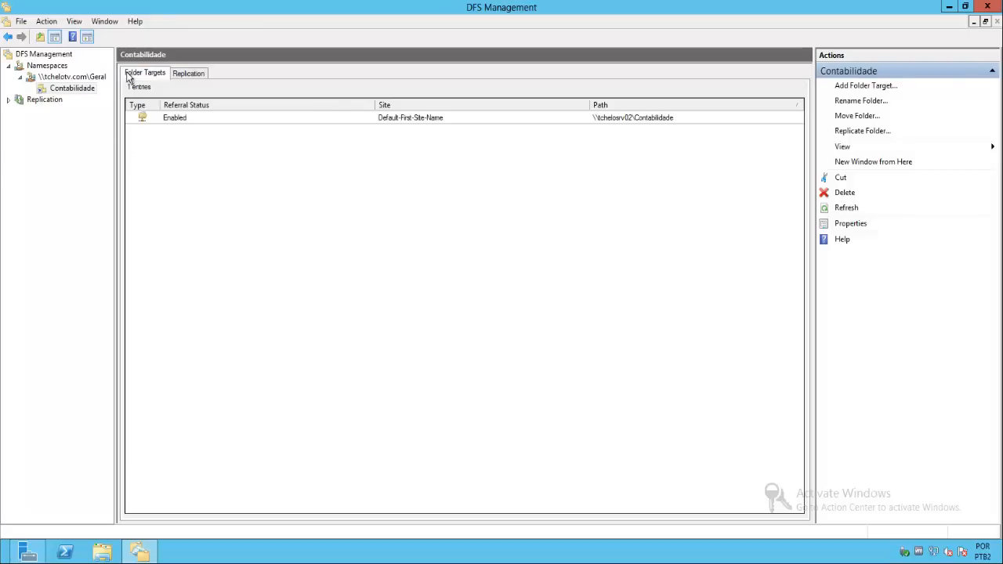
- Start a new folder named Financeiro in the \\tchelotv.com\Geral namespace
click(98, 78)
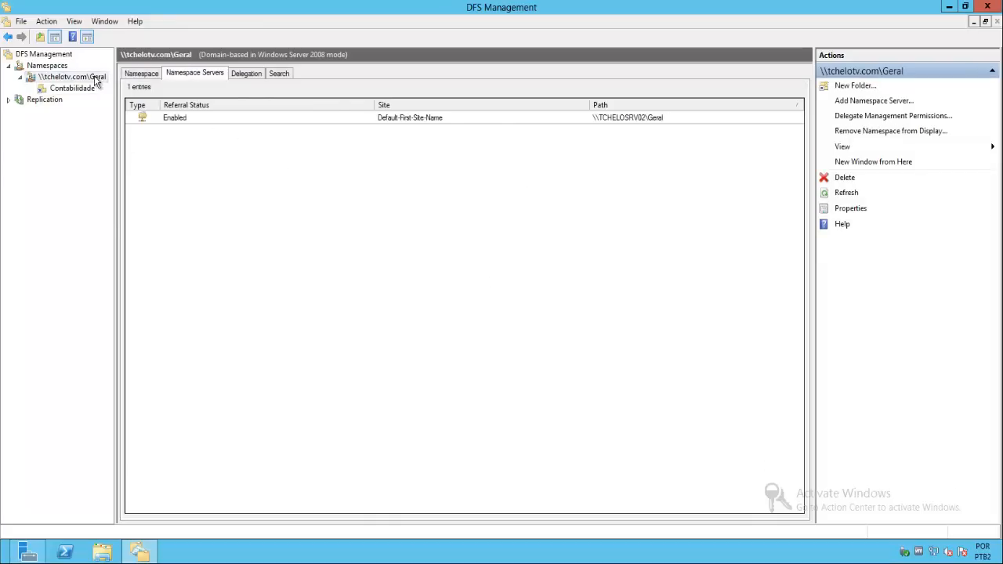
right_click(97, 81)
click(123, 83)
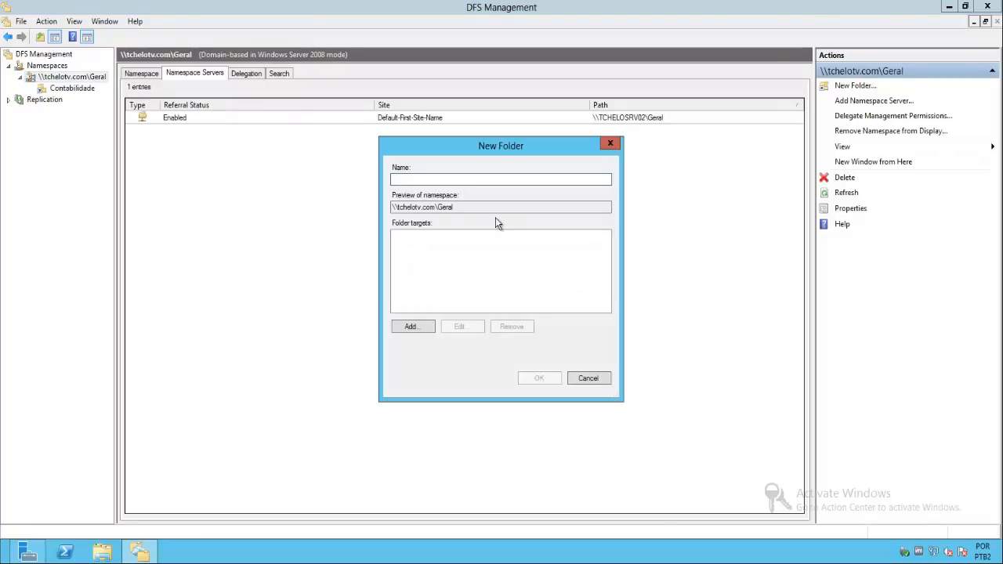
text(Fi)
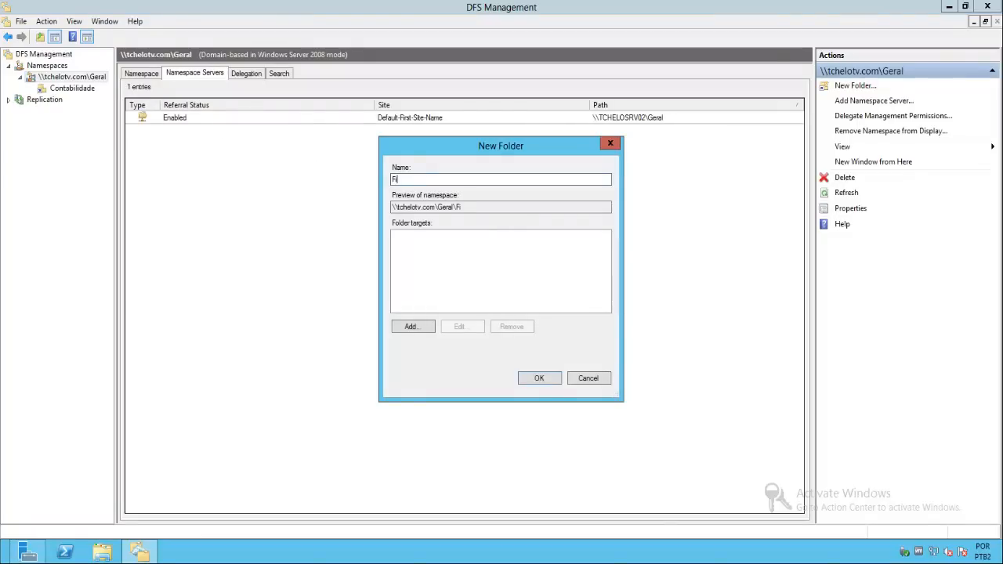
text(nanceiro)
key(Tab)
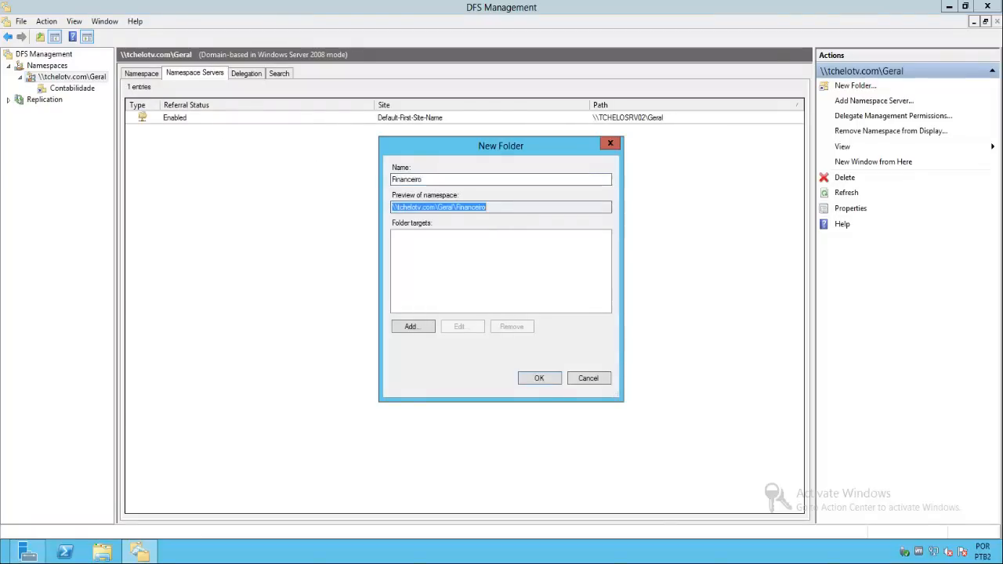
- Add \\tchelosrv02\Financeiro as the folder target of the new Financeiro folder
click(411, 326)
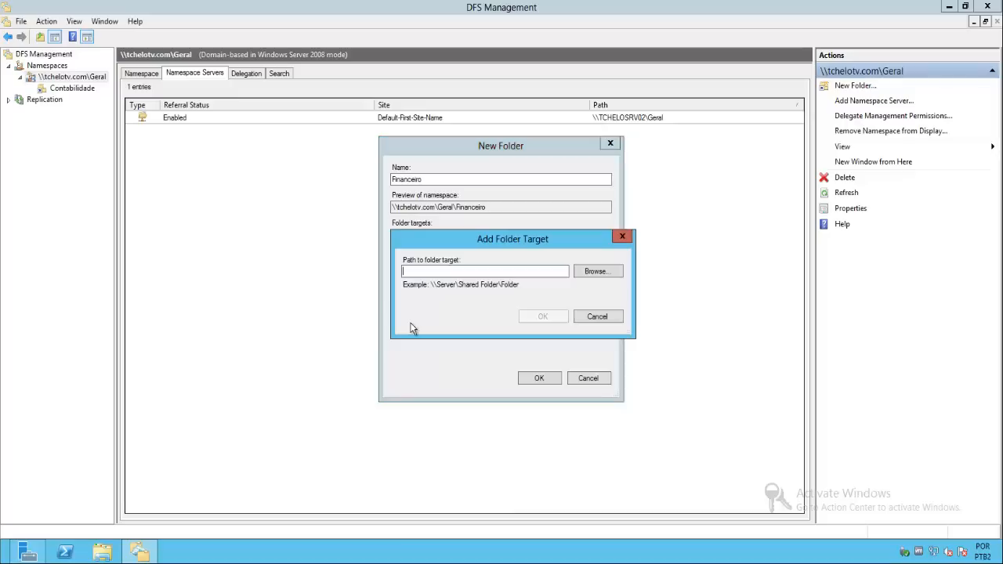
text(\\tchelosrv02\Financeir)
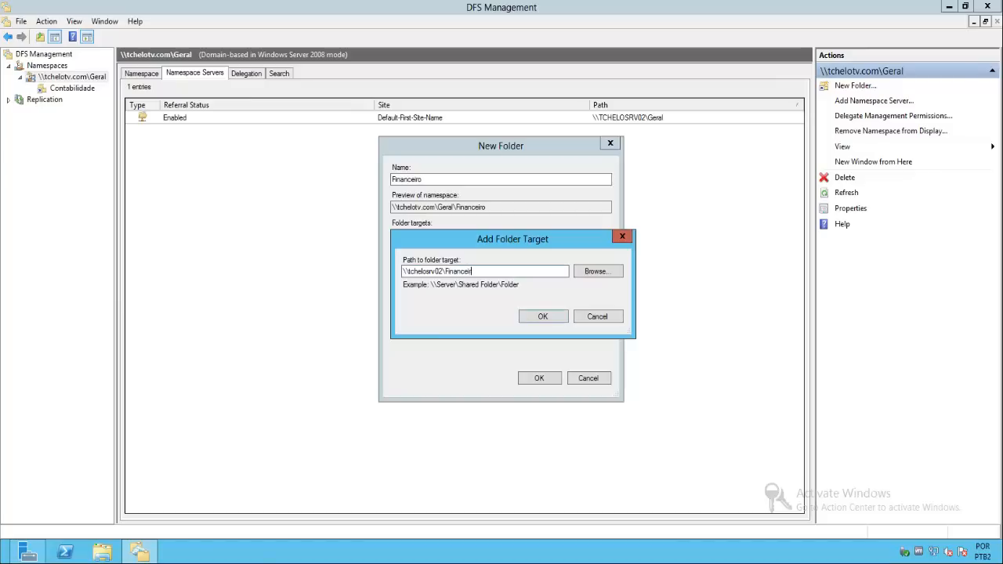
text(o)
click(540, 319)
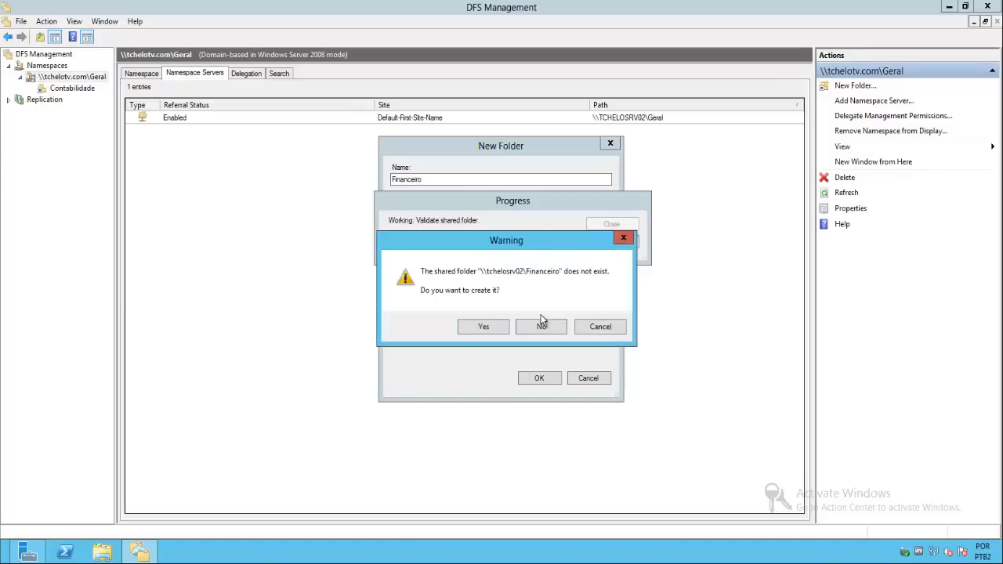
- Create the missing Financeiro share at c:\Geral\Financeiro, including its local folder, and finish creating the namespace folder
click(486, 326)
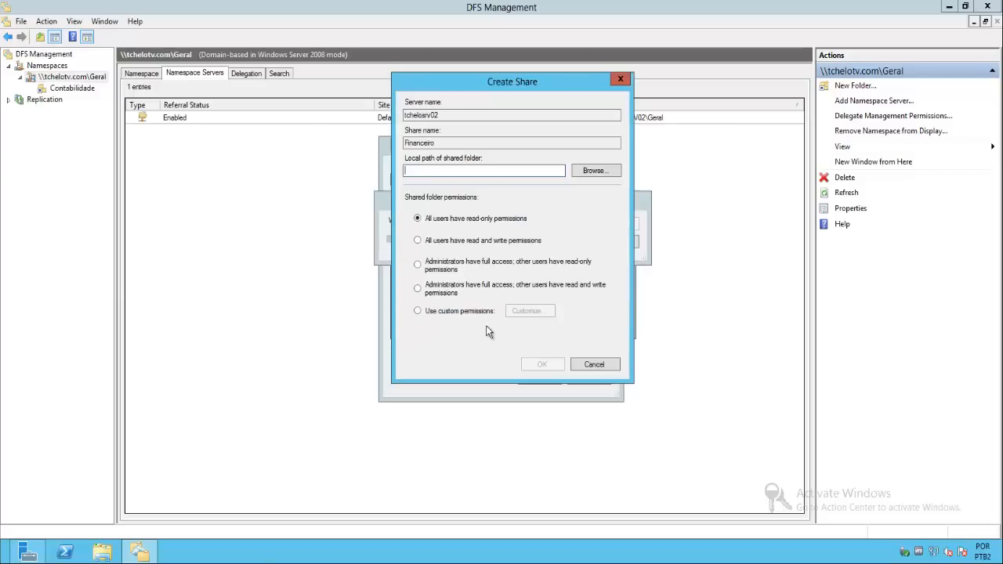
click(472, 170)
text(c:\Ge)
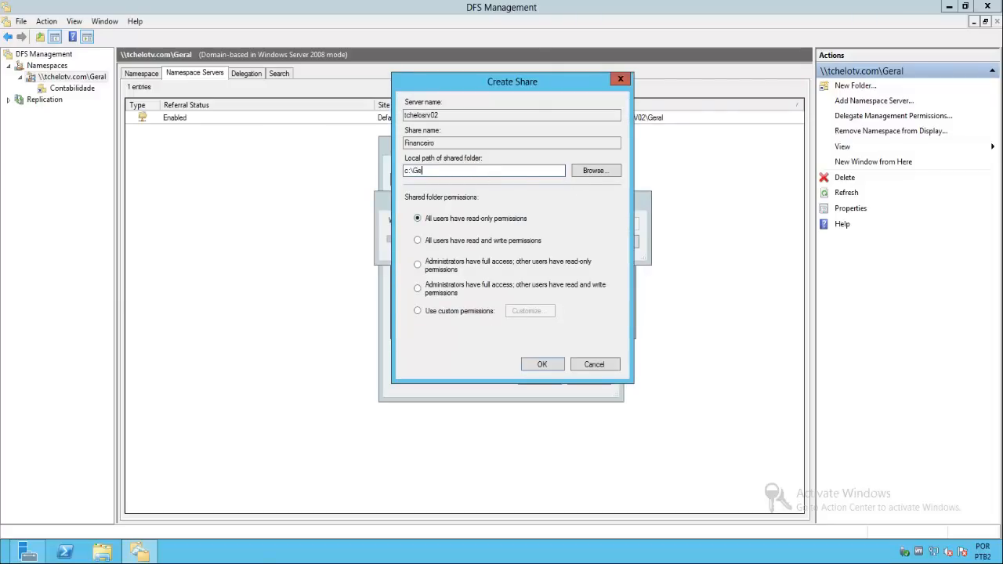
text(ral\Financeiro)
click(541, 366)
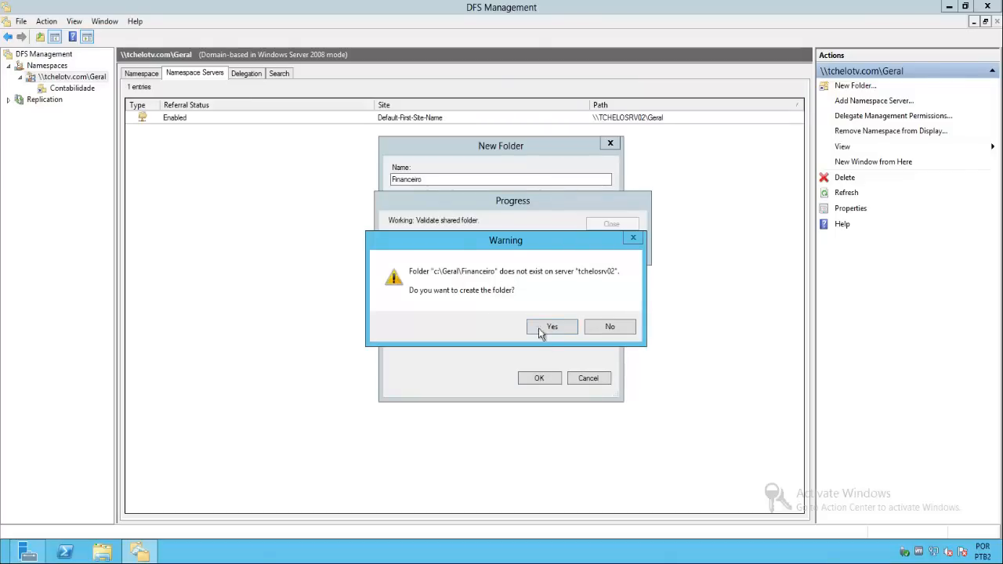
click(551, 327)
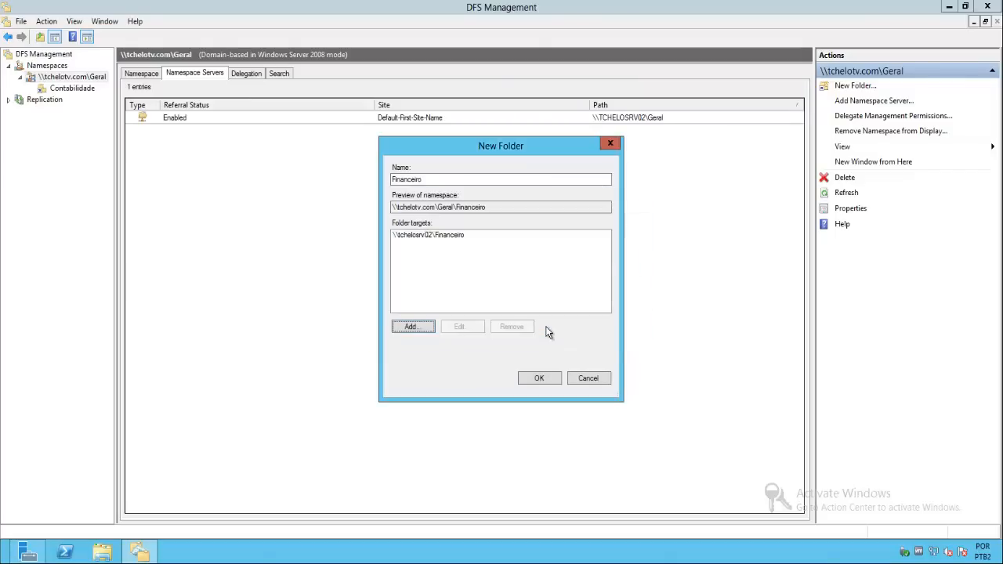
click(539, 378)
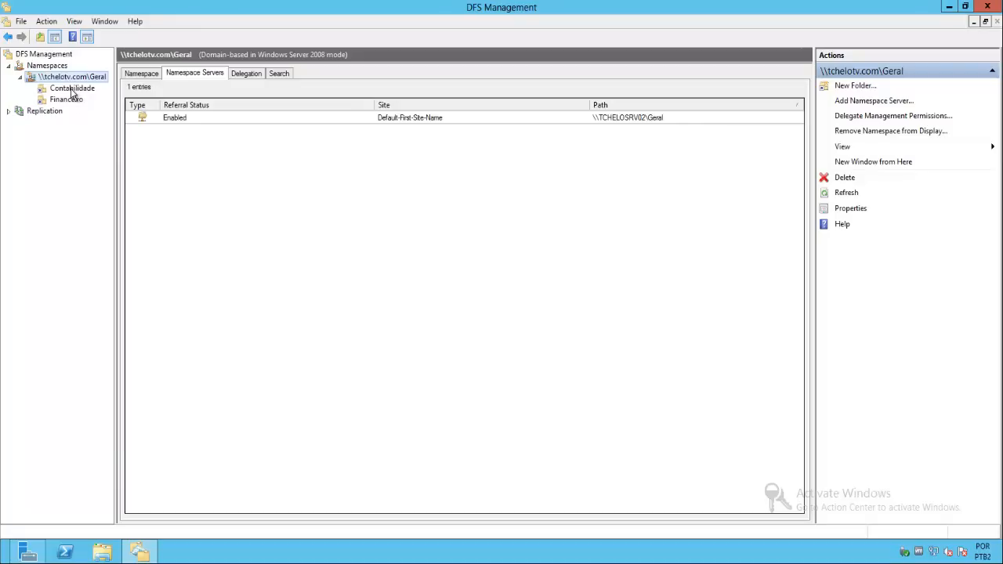
click(667, 414)
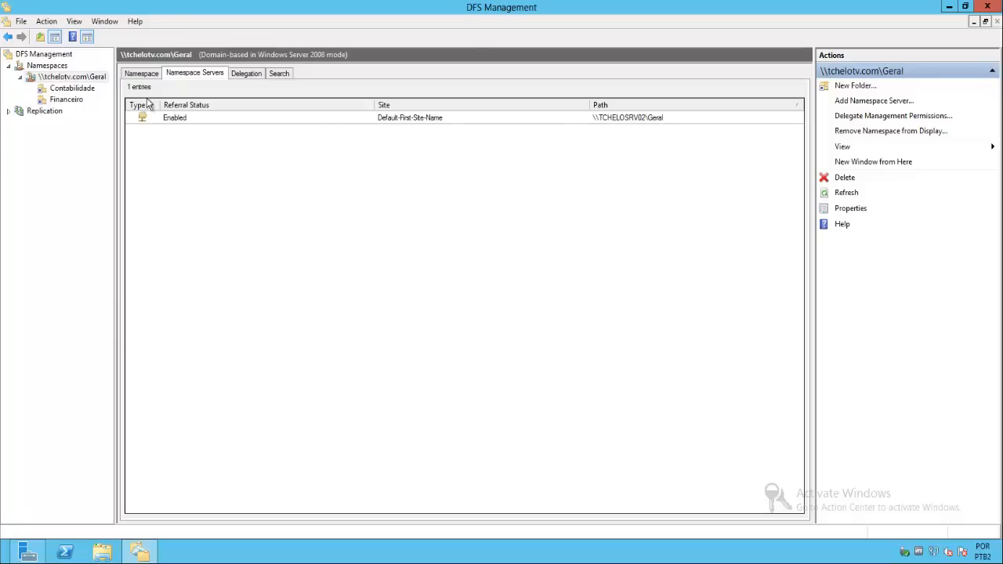
- Add \\tchelosrv03\Contabilidade as a second folder target of the Contabilidade namespace folder
click(81, 92)
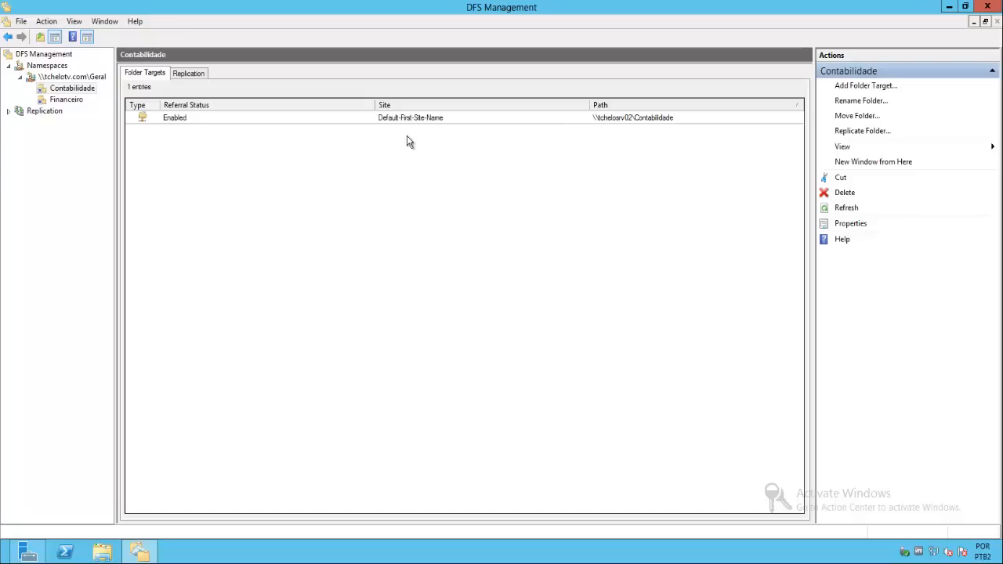
right_click(87, 95)
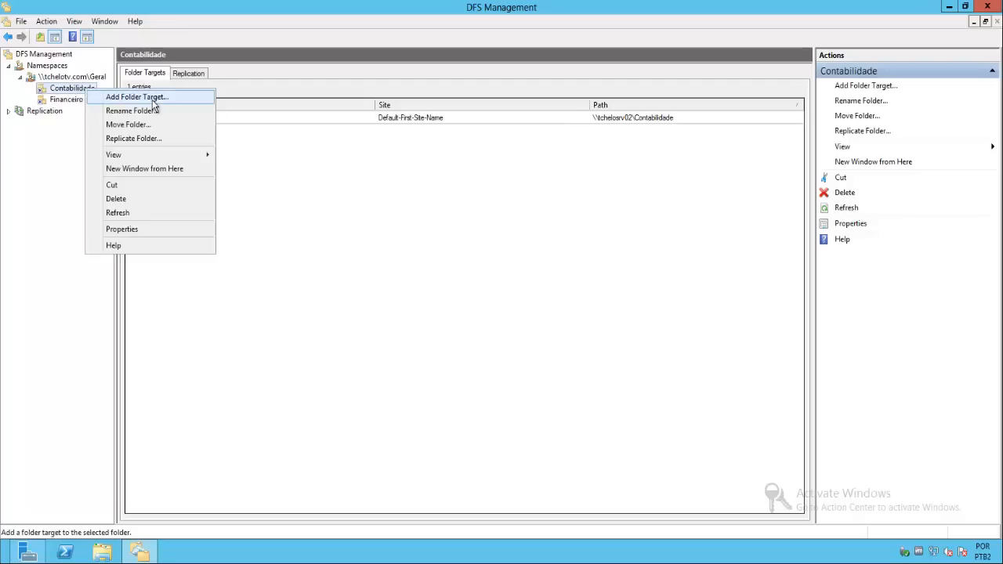
click(187, 101)
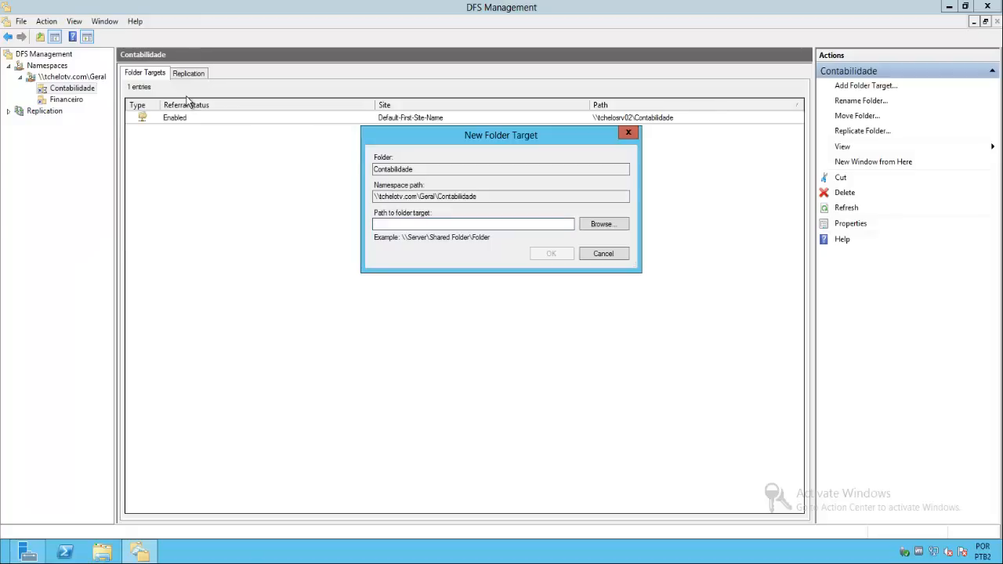
text(\\tchelosrv03)
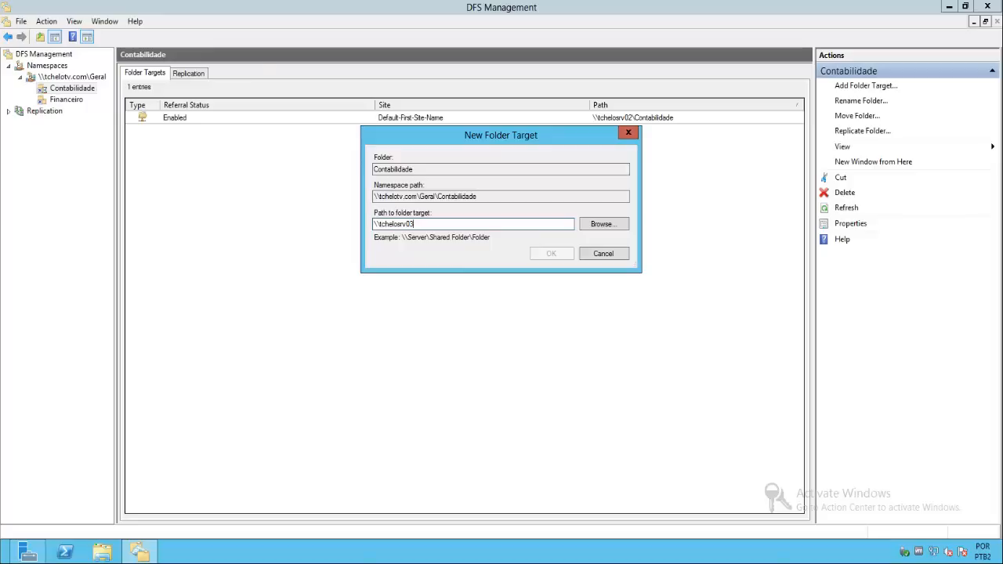
text(\Contabilidade)
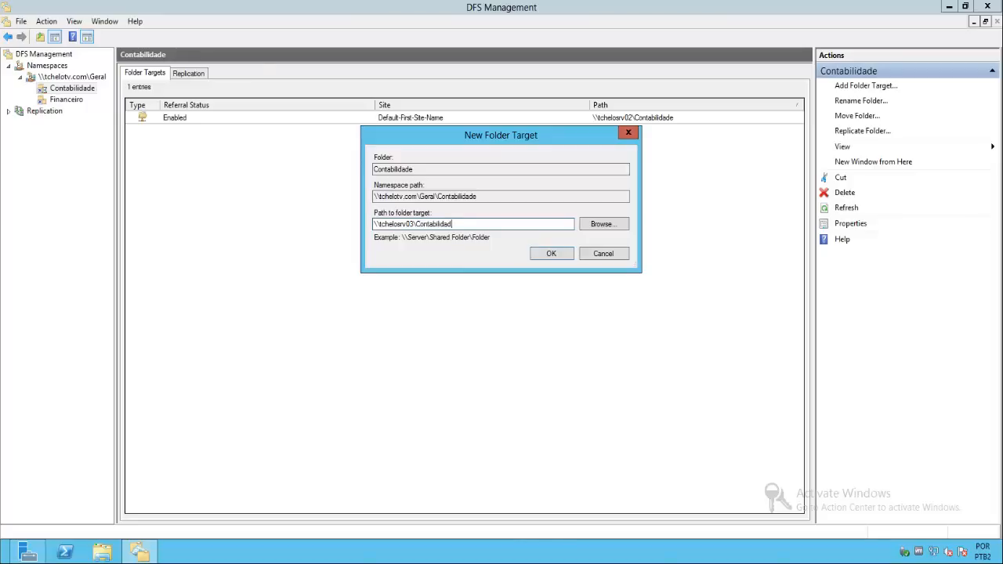
click(545, 255)
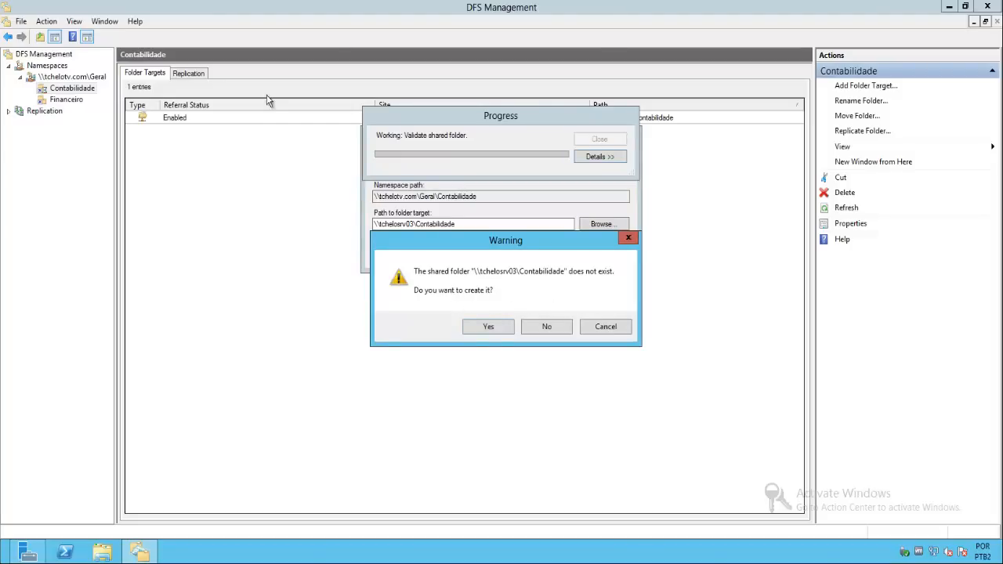
- Create the missing Contabilidade share on tchelosrv03 at c:\Geral\Contabilidade with read and write permissions for all users, creating the local folder too
click(478, 327)
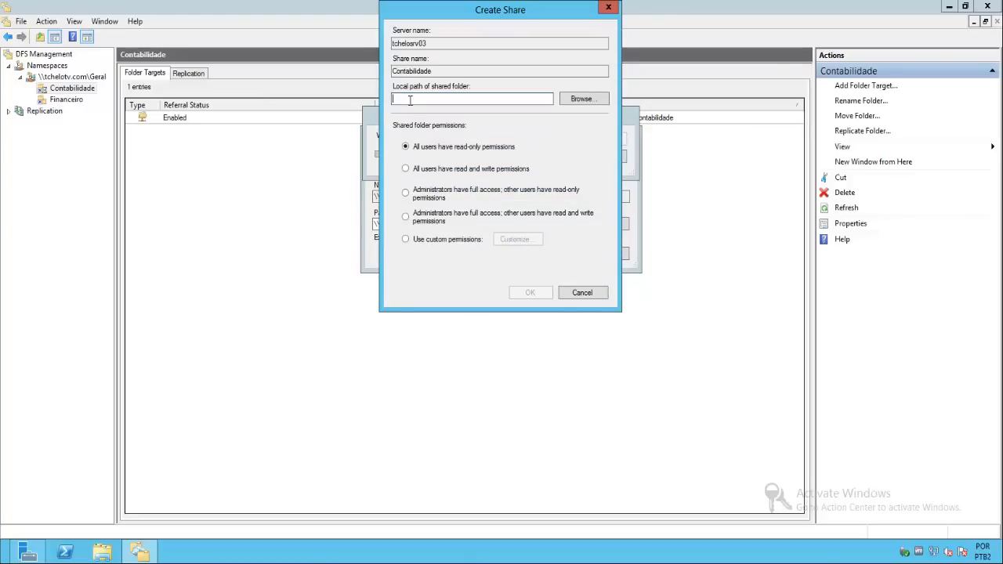
text(c:\Geral)
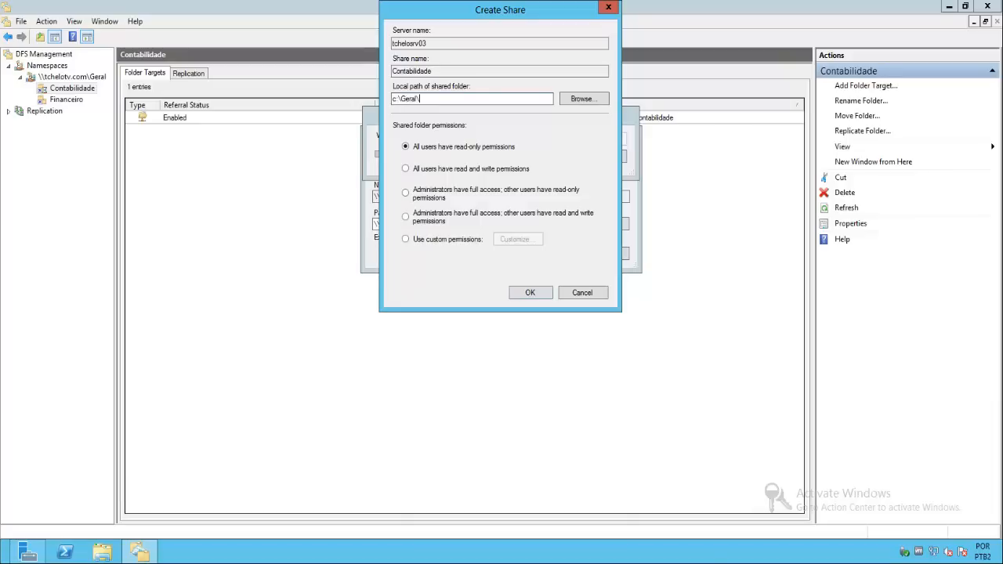
text(\Contabilidade)
click(458, 168)
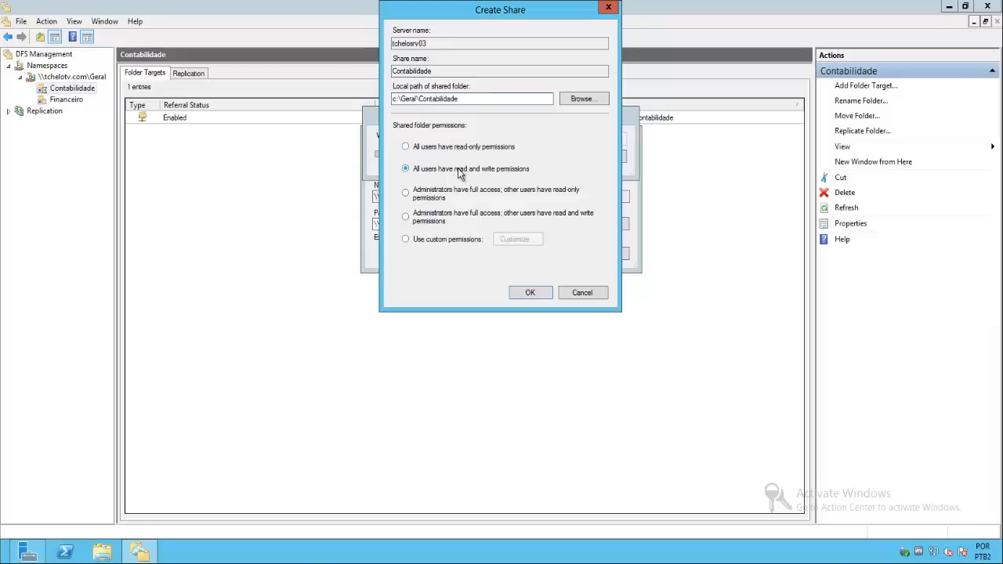
click(529, 293)
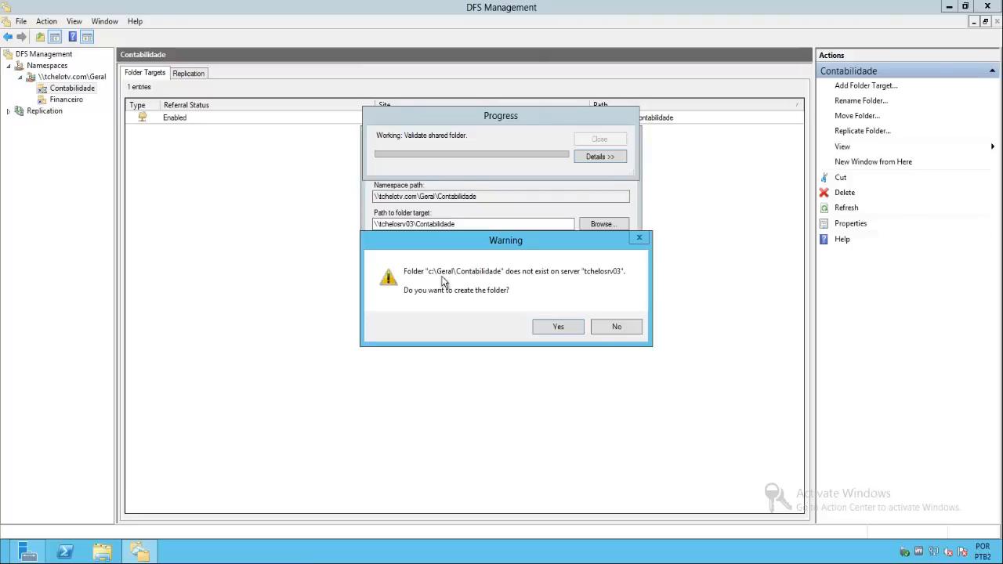
click(546, 328)
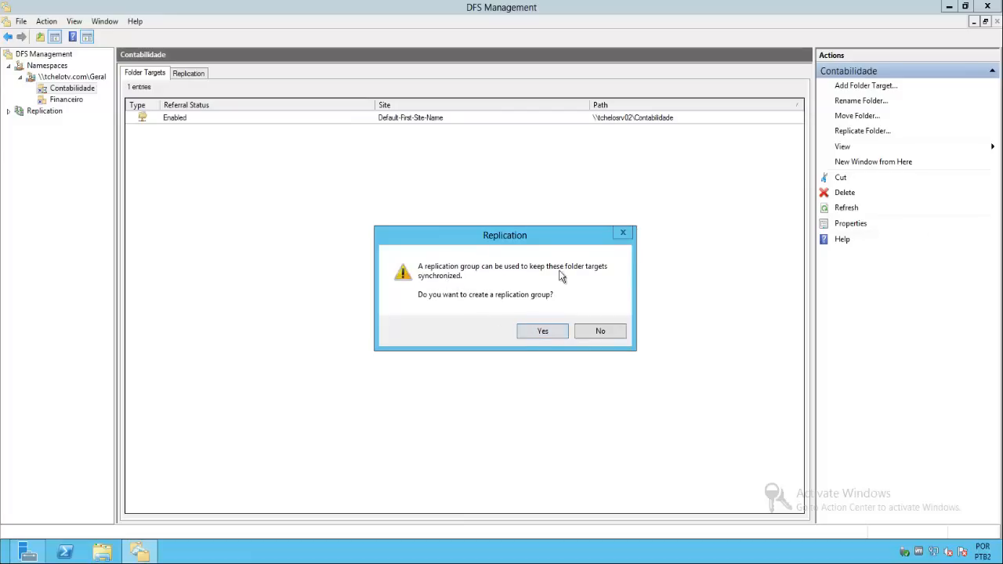
- Start a replication group for the Contabilidade folder targets, accepting the suggested group name, replicated folder name and eligible members
click(537, 332)
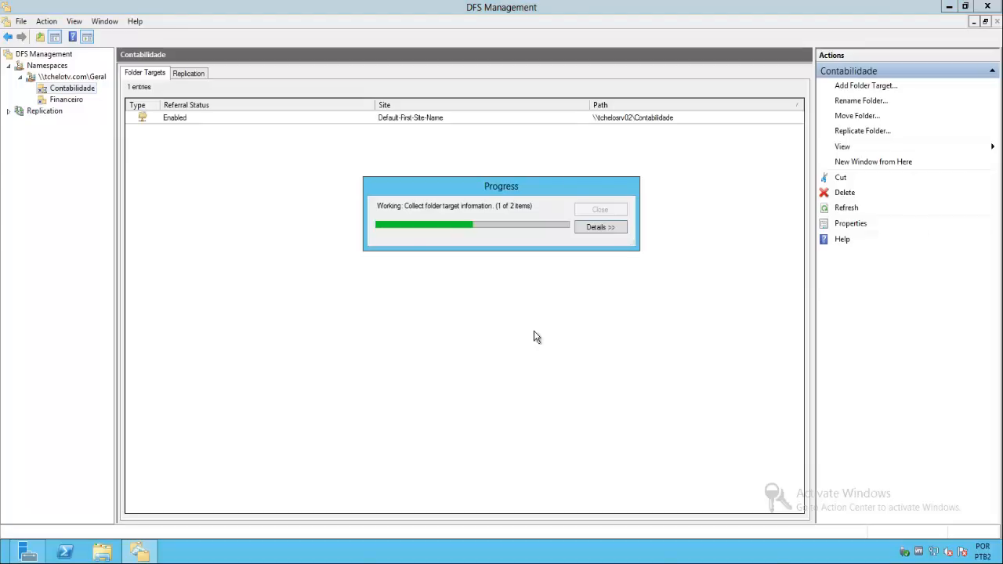
click(611, 229)
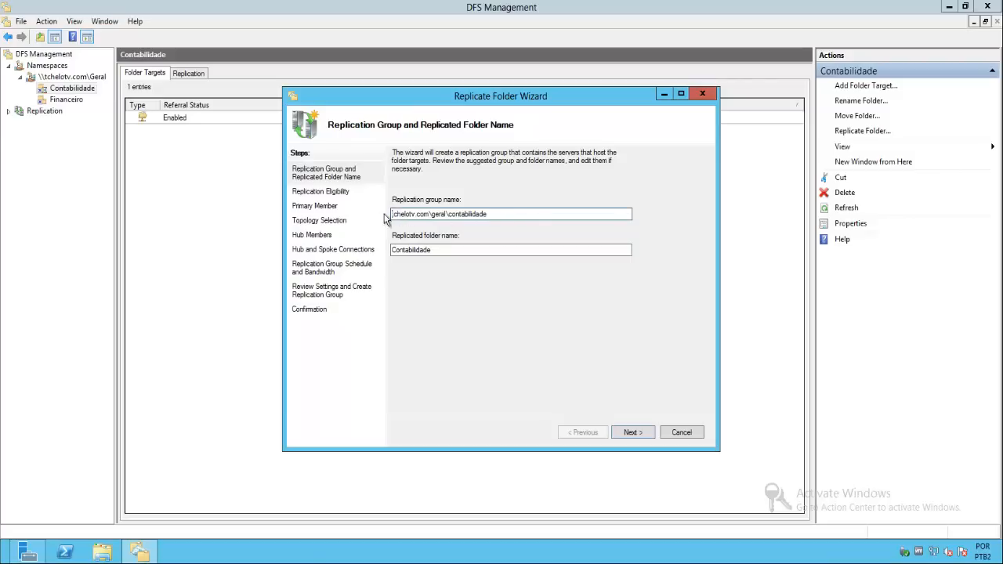
click(446, 251)
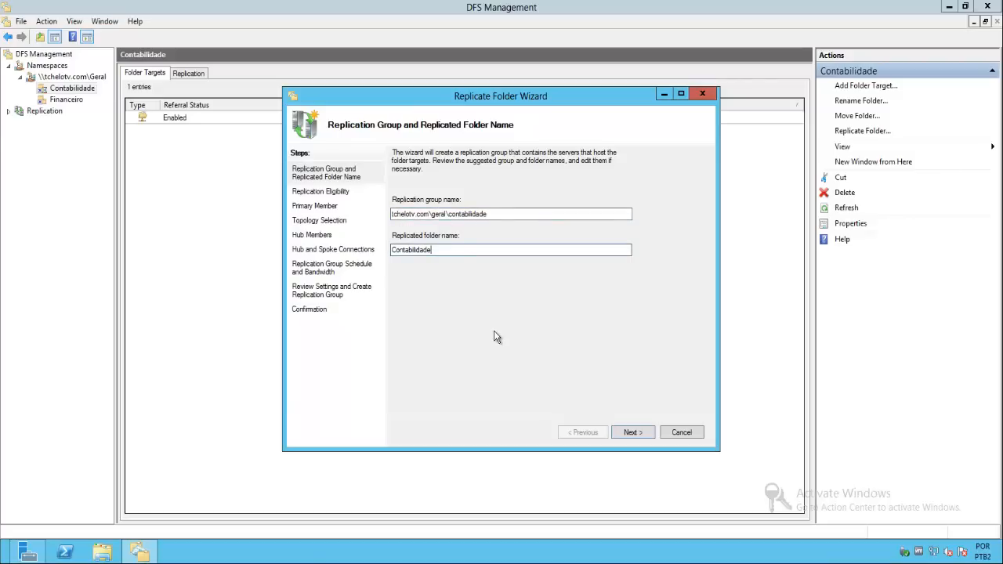
click(633, 433)
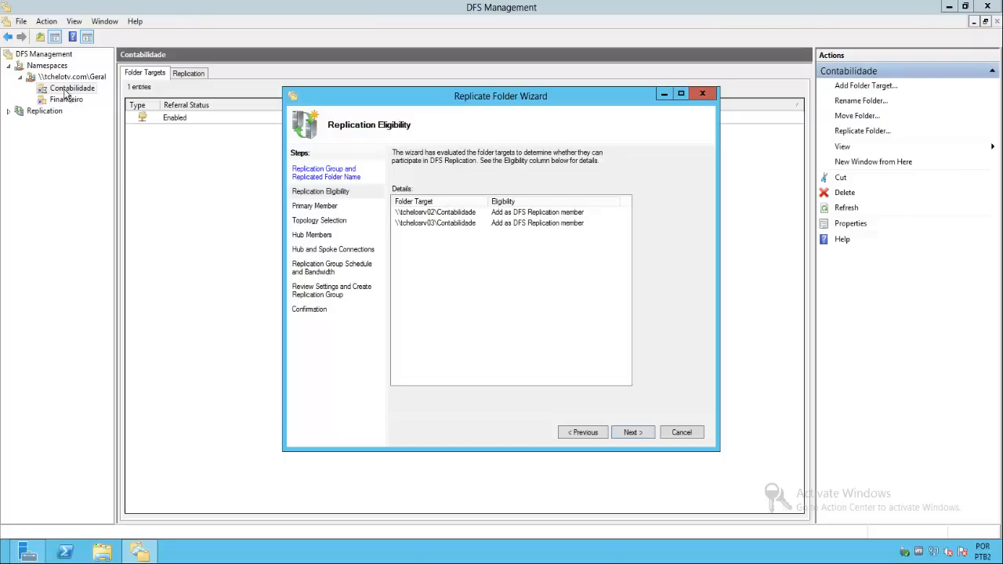
click(634, 431)
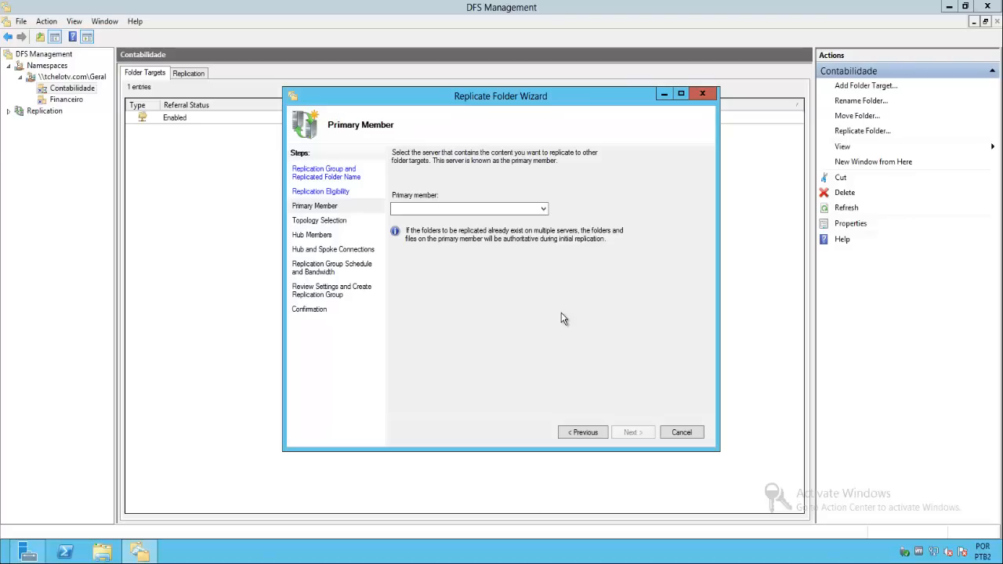
- Choose TCHELOSRV02 as the primary member of the Contabilidade replication group
click(543, 208)
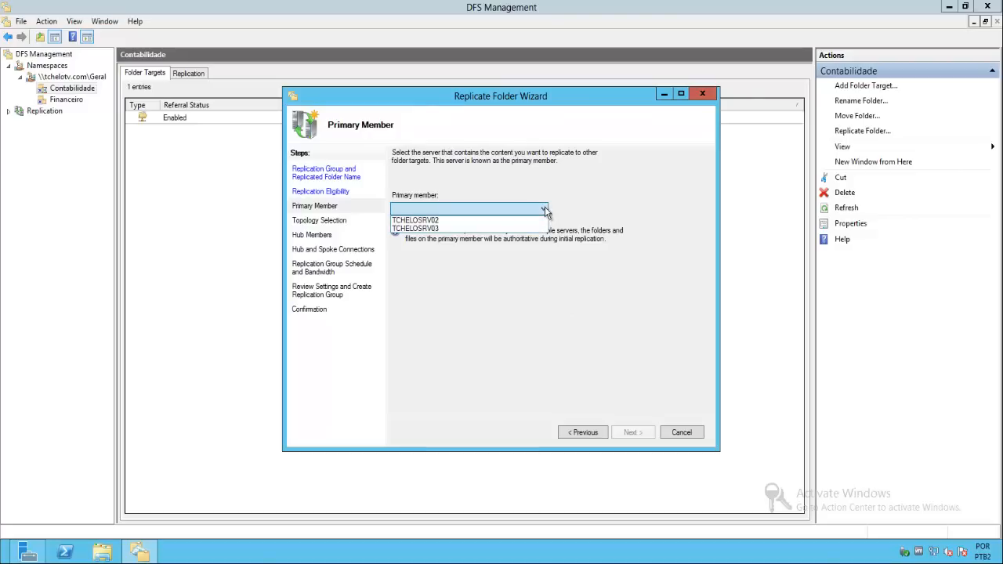
click(458, 221)
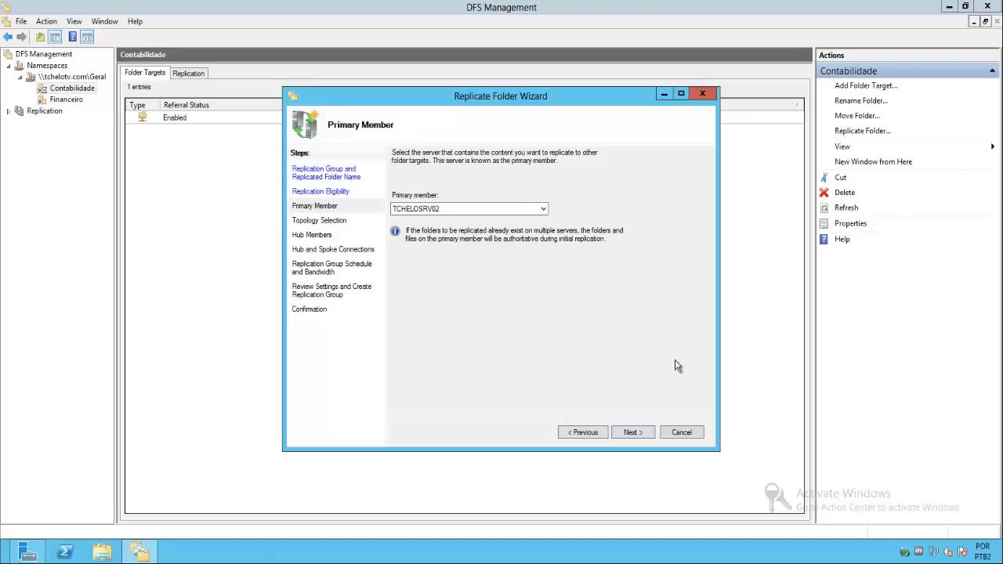
click(633, 436)
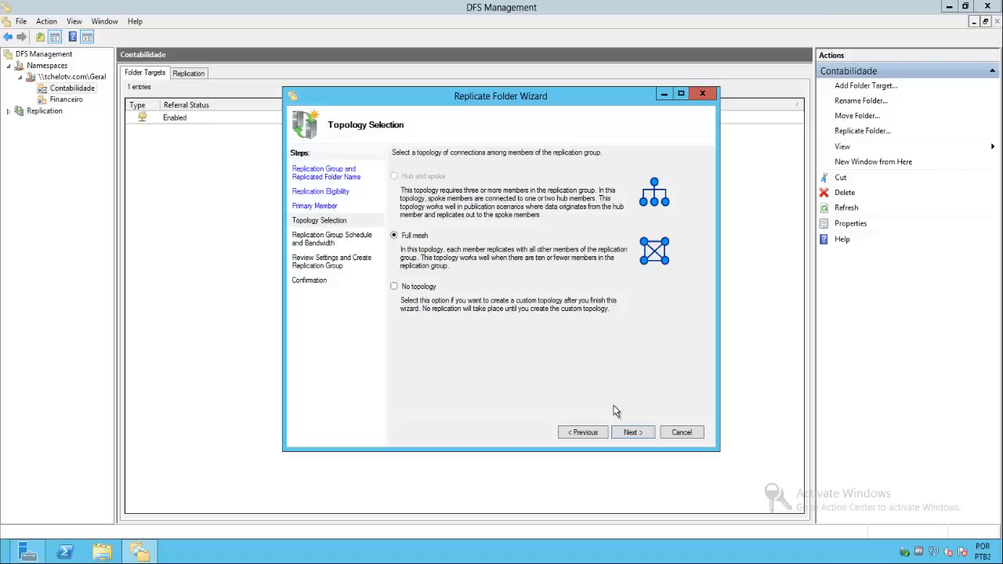
- Select No topology for the Contabilidade replication group, review its settings and create the group
click(395, 288)
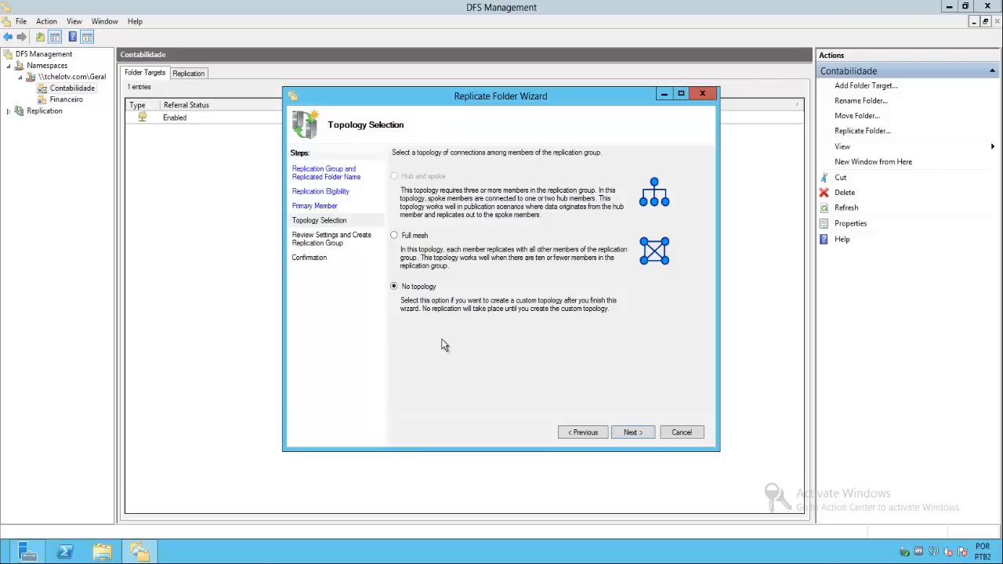
click(633, 433)
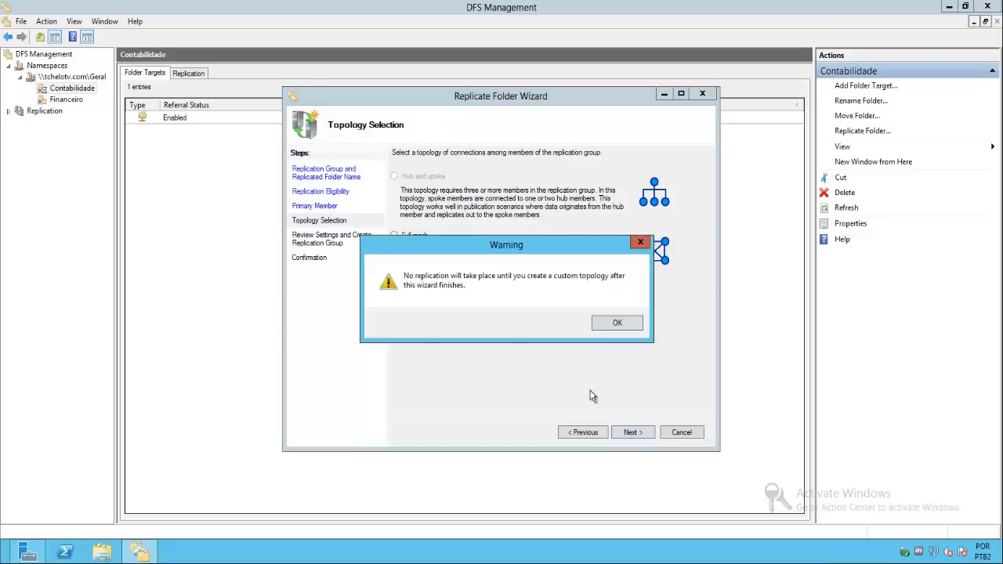
click(619, 323)
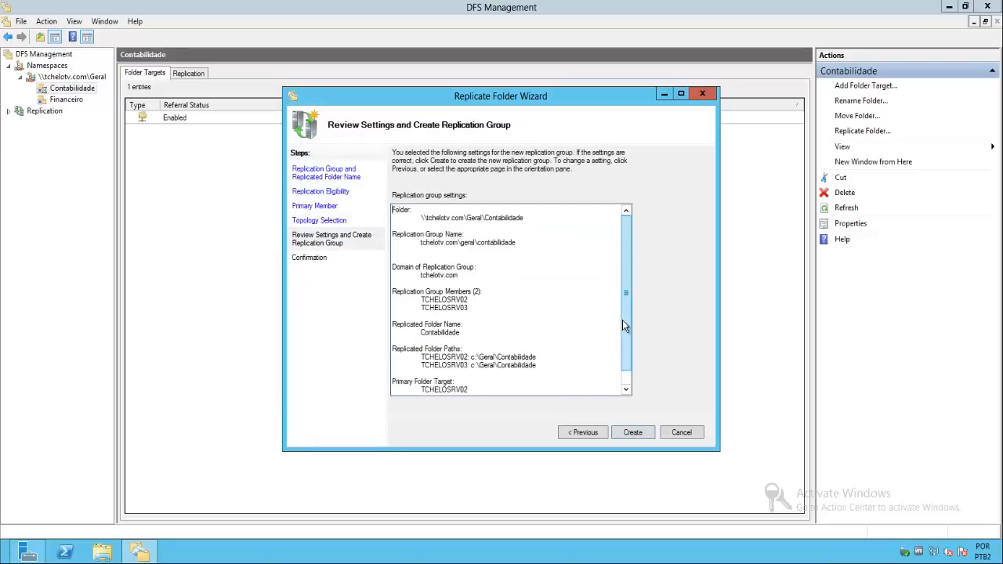
drag(625, 296, 630, 342)
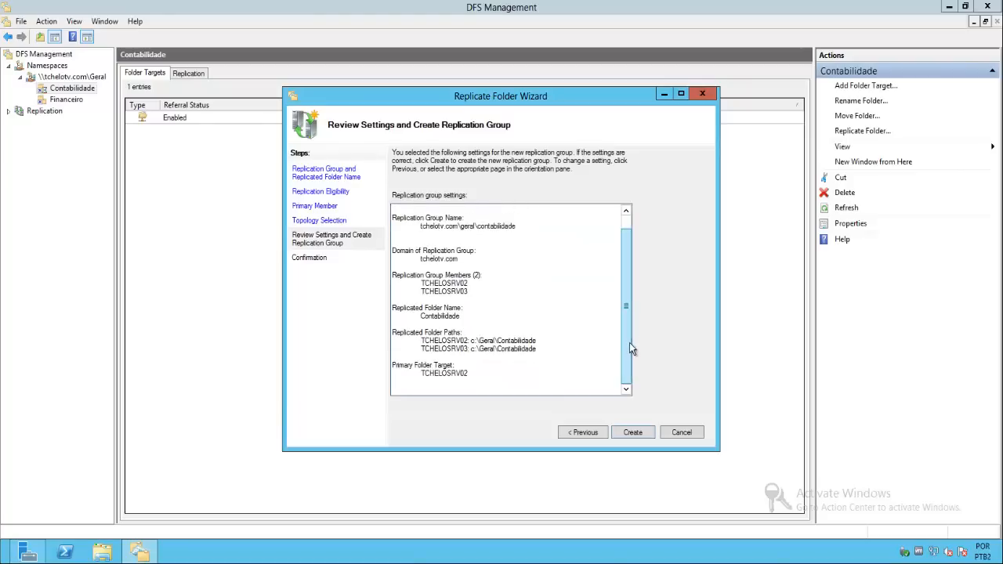
click(631, 435)
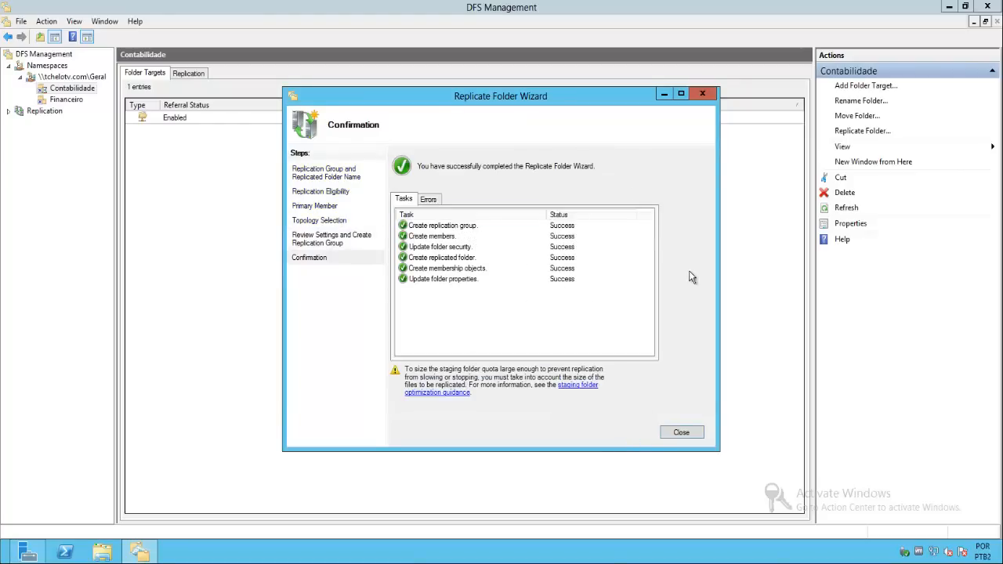
- Close the completed Contabilidade replication wizard and acknowledge the replication delay notice, opting not to show it again
click(680, 433)
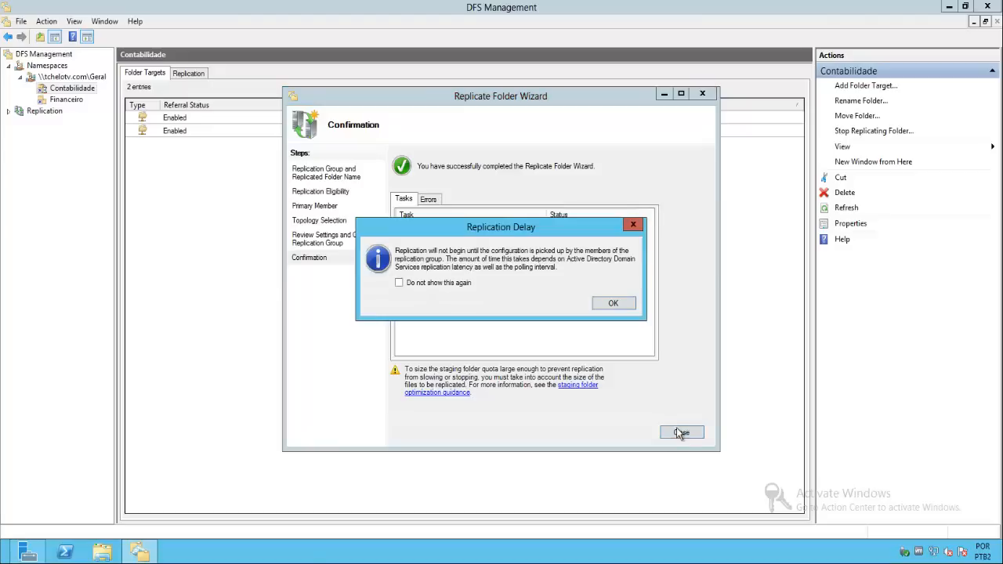
click(457, 284)
click(605, 304)
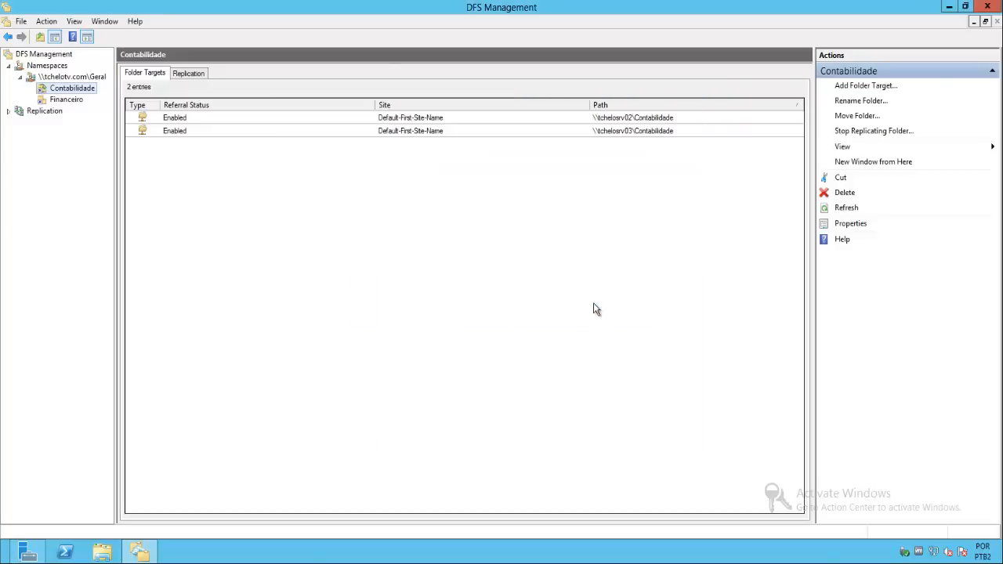
- Review the Contabilidade folder's targets in the Geral namespace
click(69, 90)
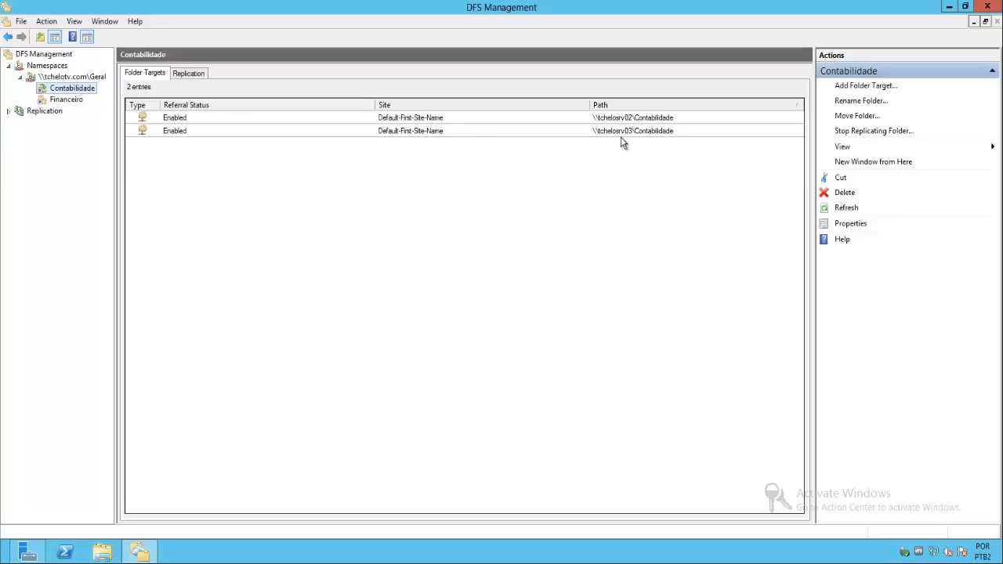
click(464, 130)
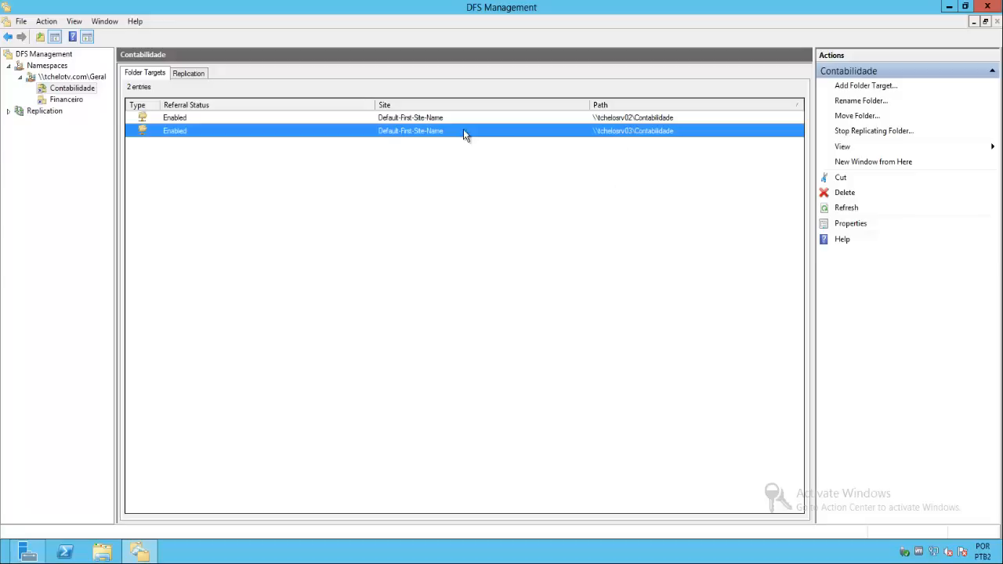
click(520, 231)
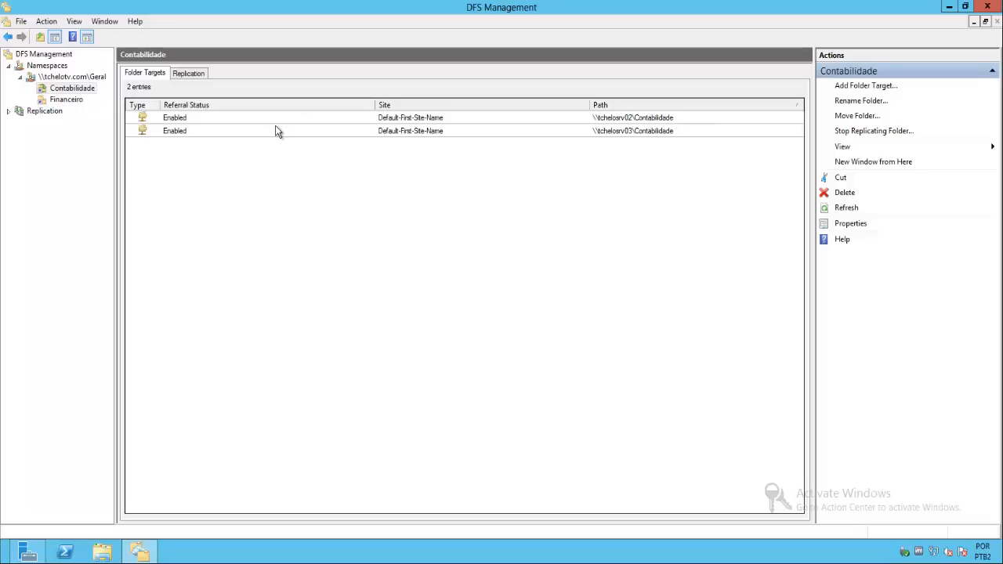
- Start a new topology for the Contabilidade replication group, using Full mesh
click(9, 111)
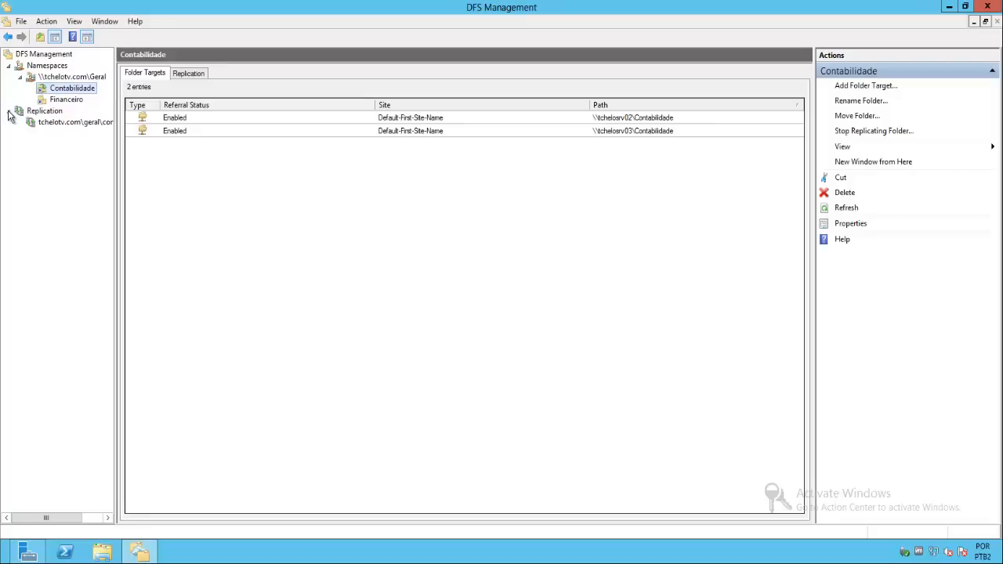
click(71, 125)
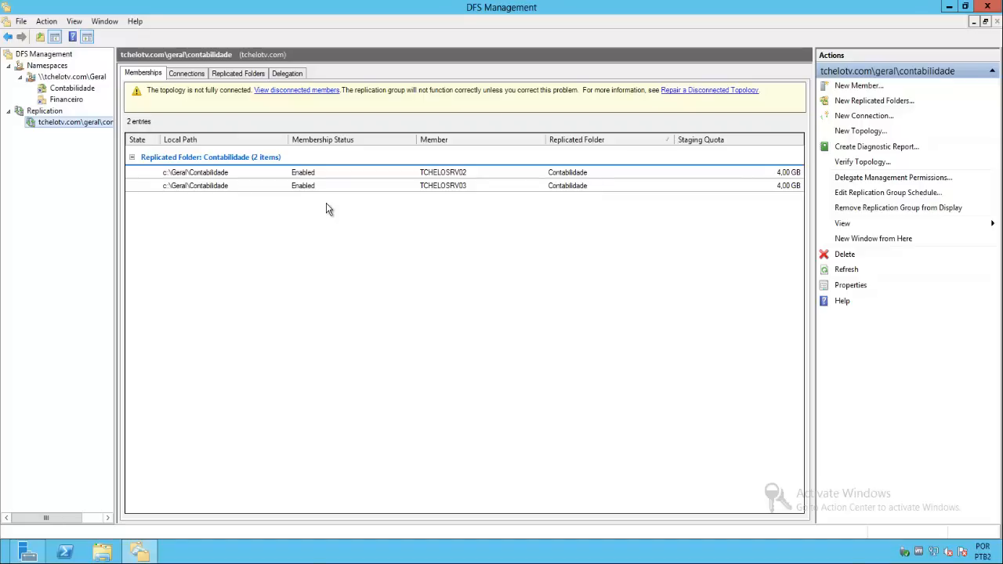
click(860, 132)
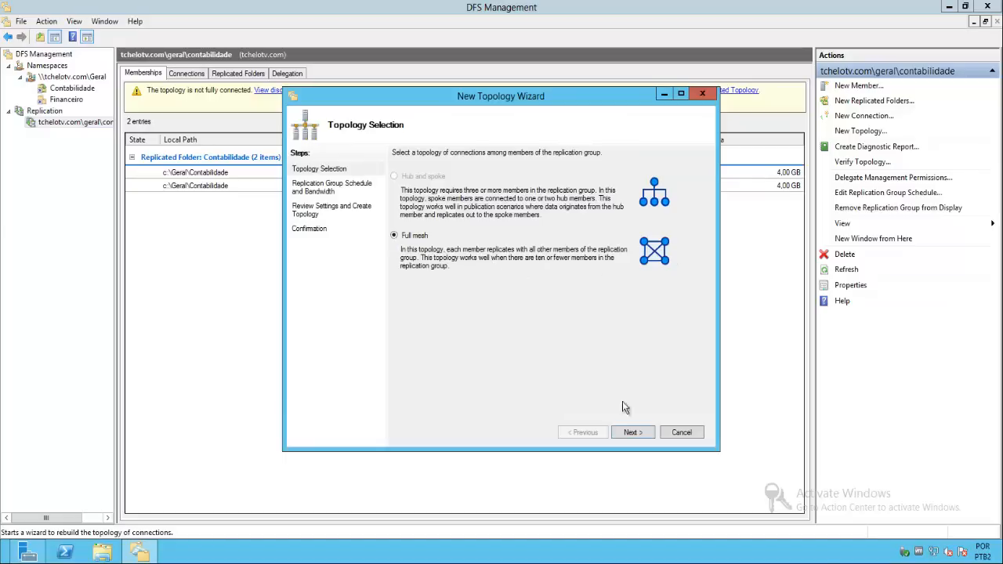
click(632, 433)
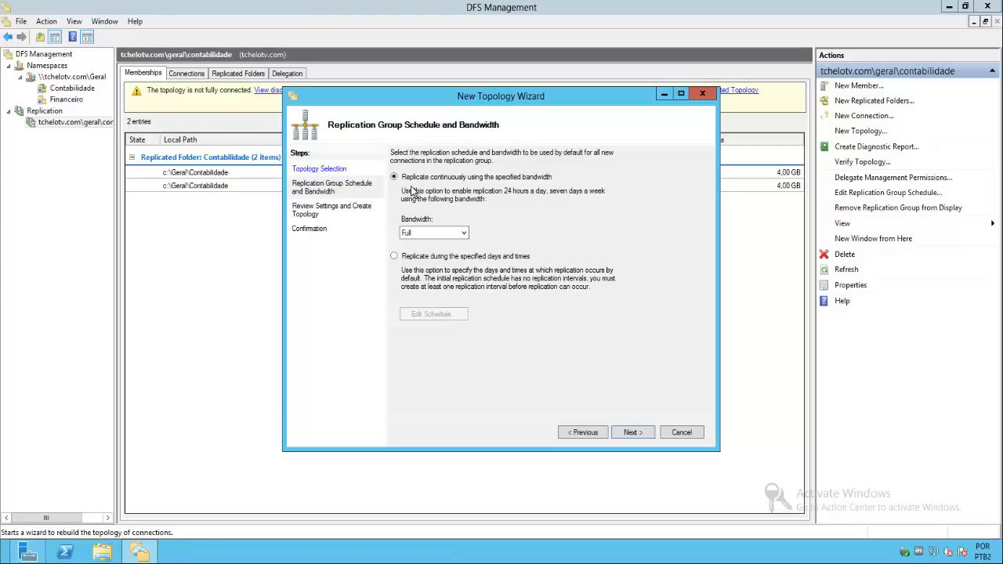
- Examine the bandwidth choices and the schedule editor for replicating during specified days and times, leaving the schedule unedited
click(463, 235)
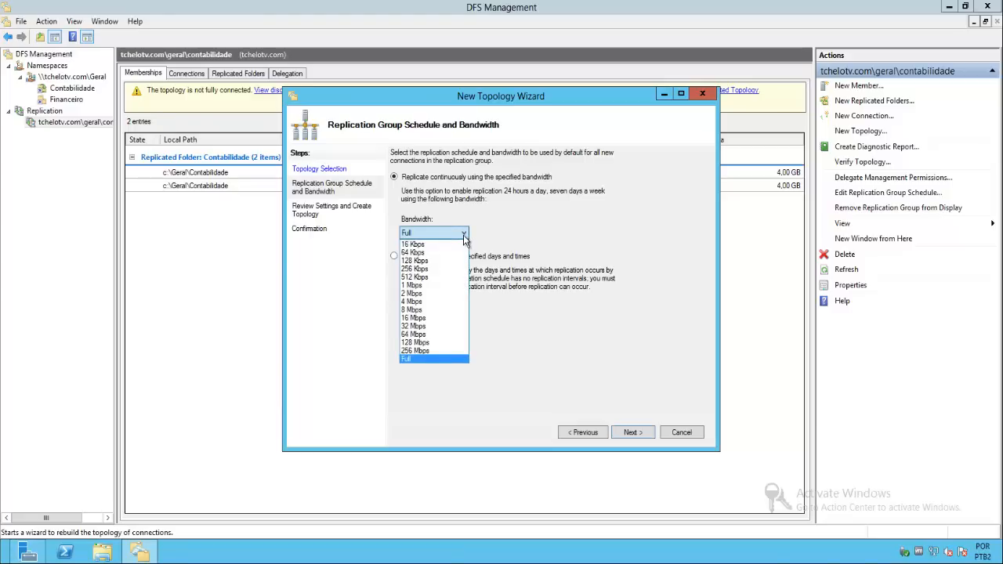
click(530, 225)
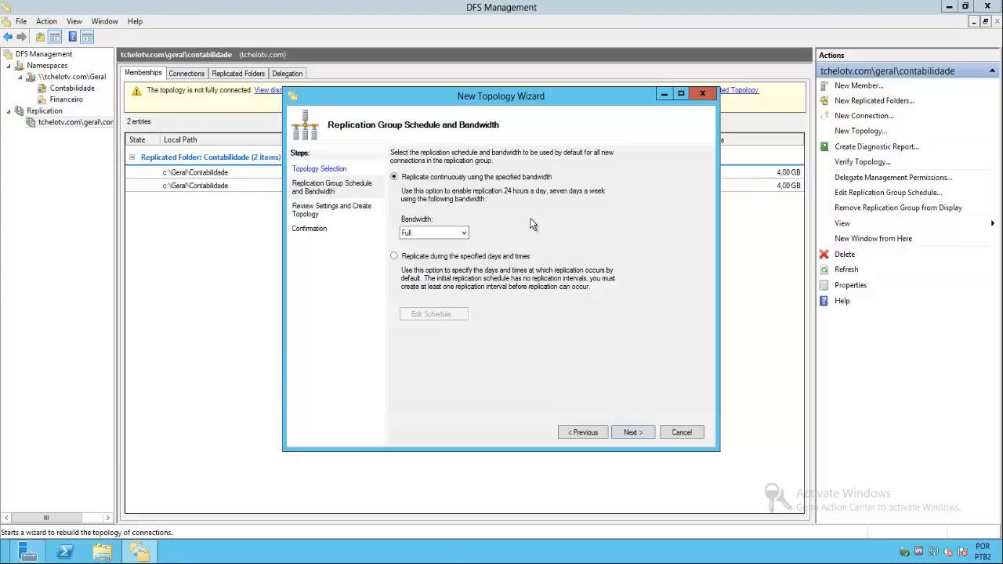
click(438, 233)
click(410, 261)
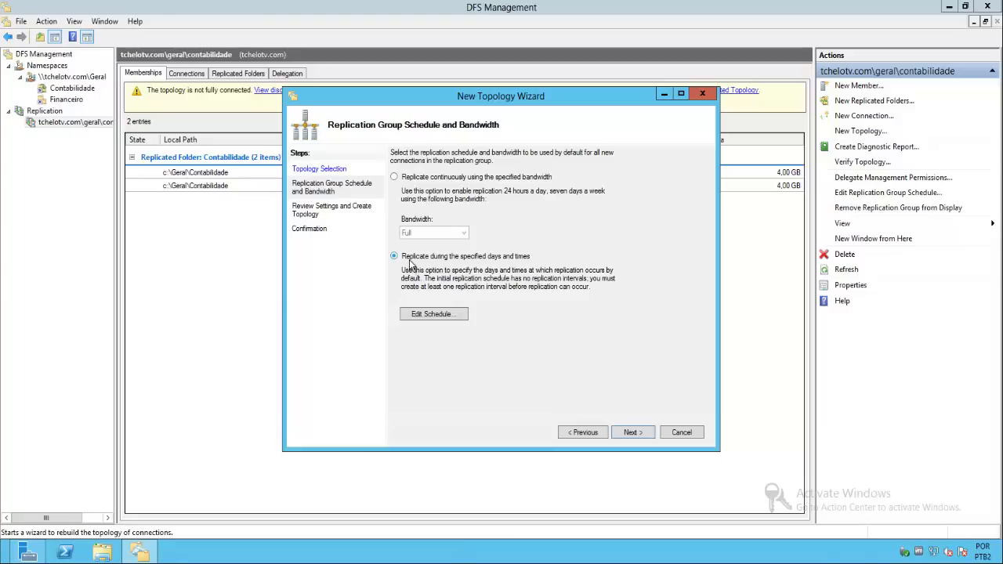
click(428, 320)
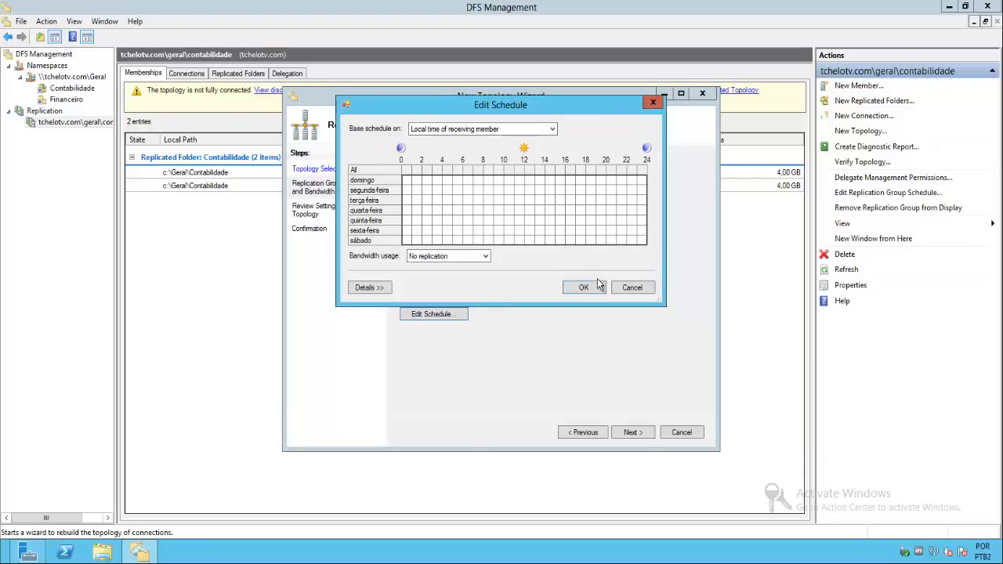
click(635, 291)
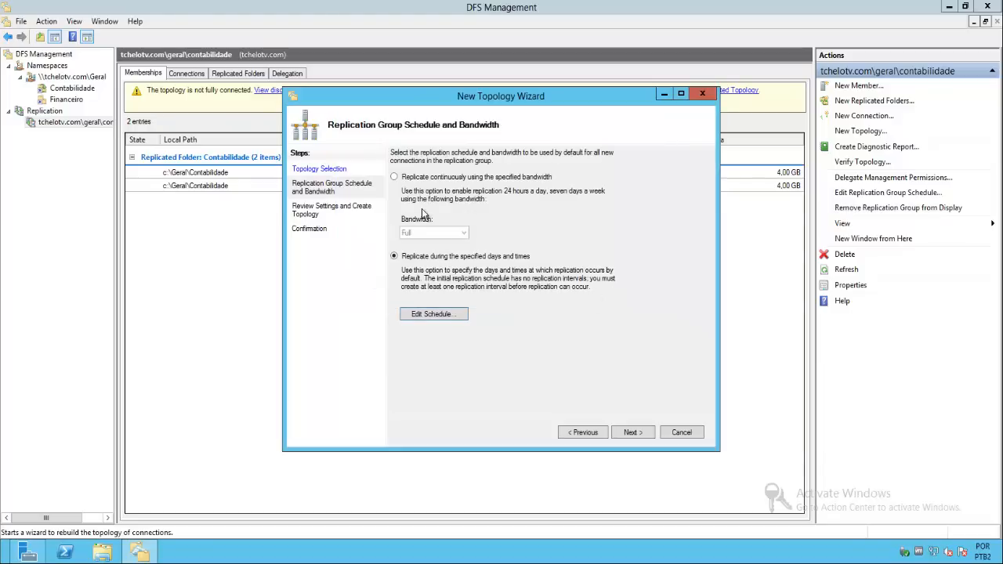
- Set the Contabilidade topology to replicate continuously at Full bandwidth, create it and close the wizard
click(411, 178)
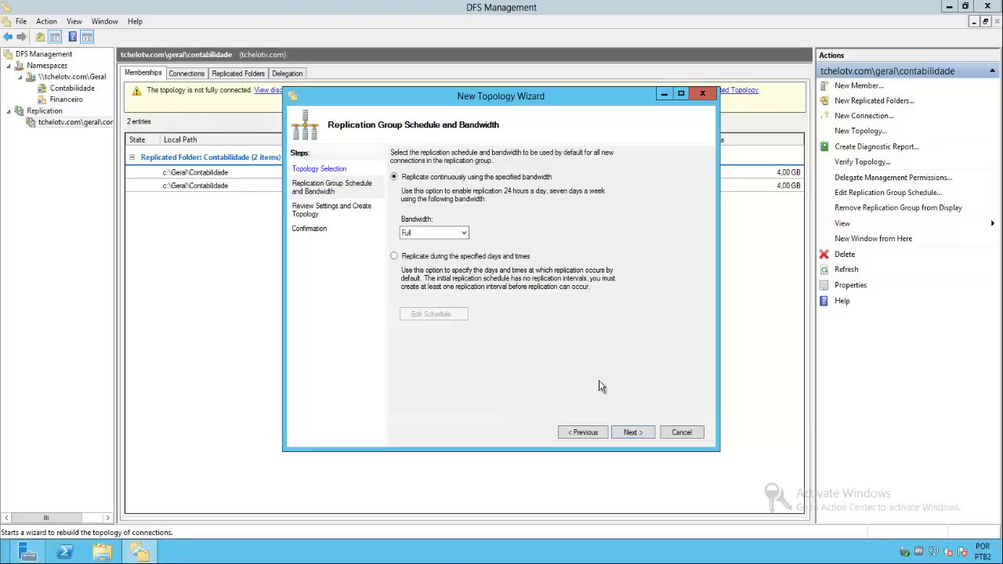
click(632, 433)
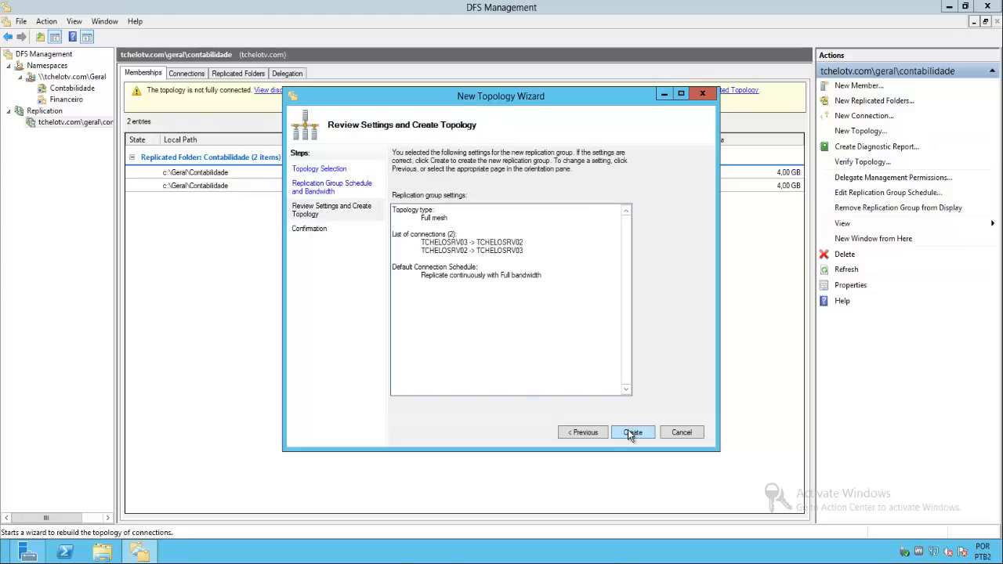
click(631, 431)
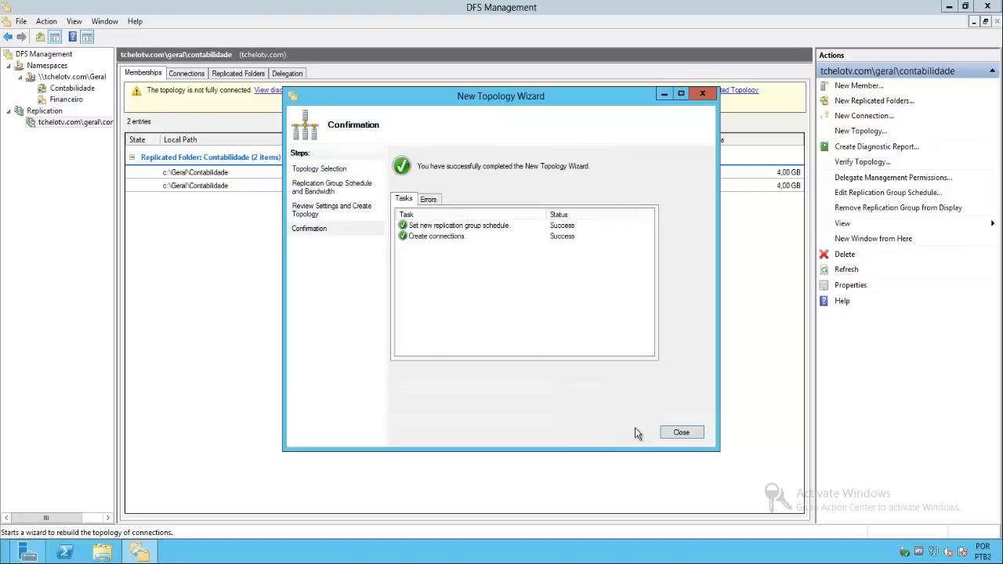
click(680, 433)
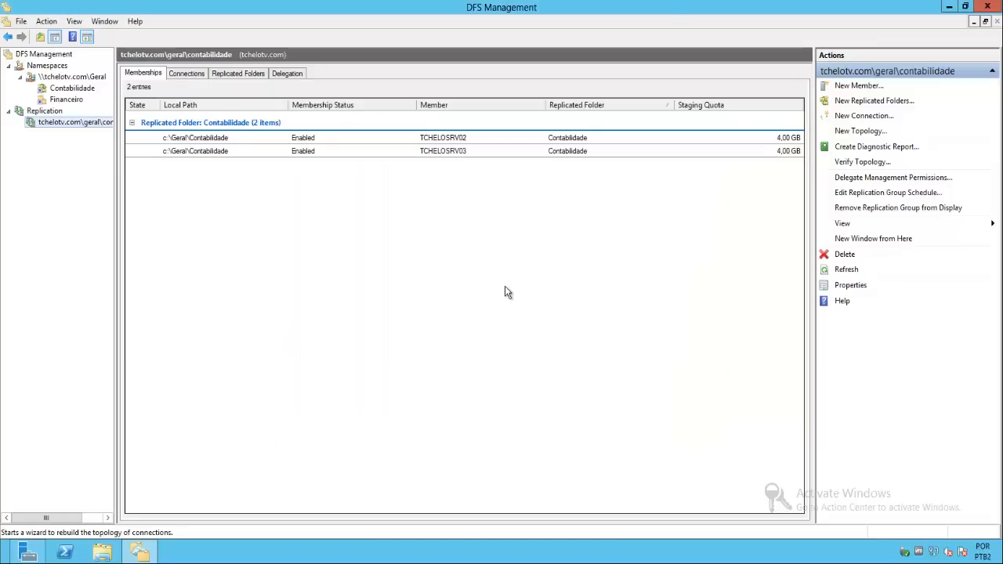
click(239, 335)
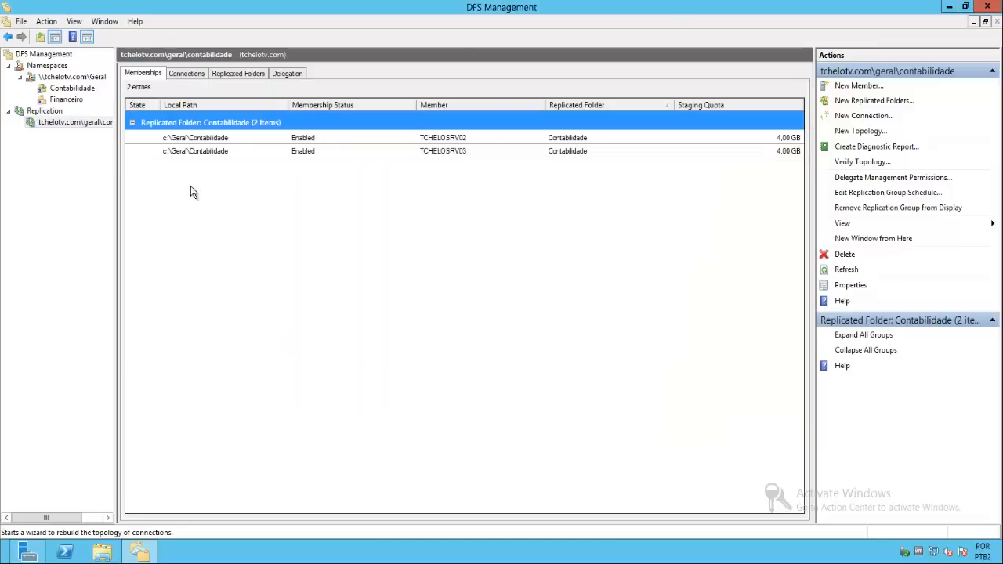
- Add \\tchelosrv03\Financeiro as a new folder target for the Financeiro folder
click(67, 99)
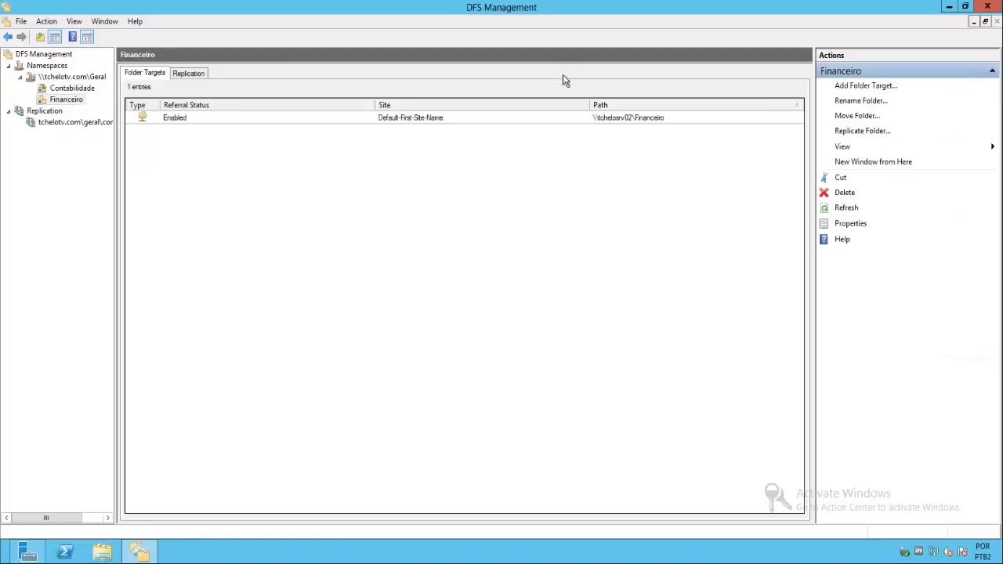
click(864, 87)
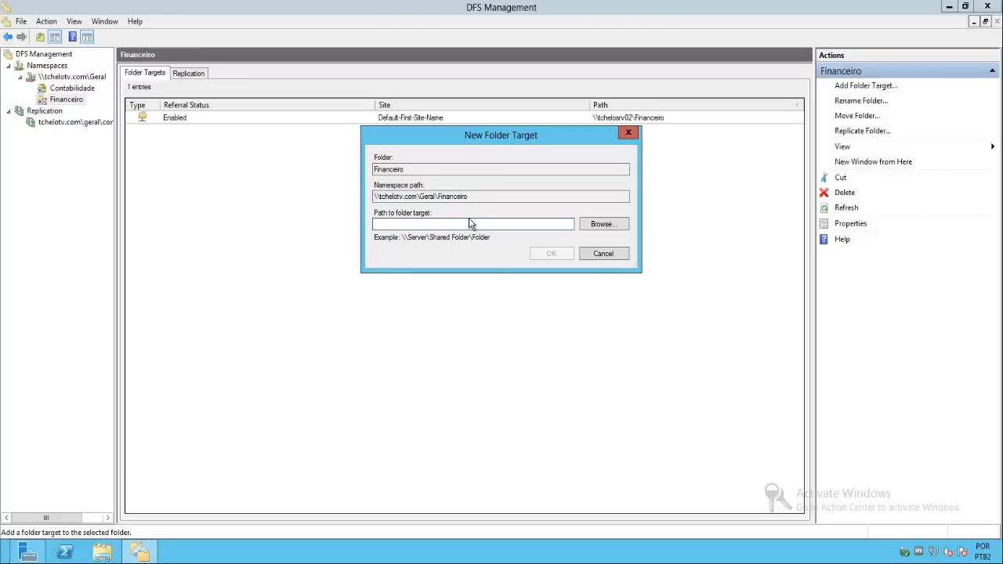
text(\\tchelosrv)
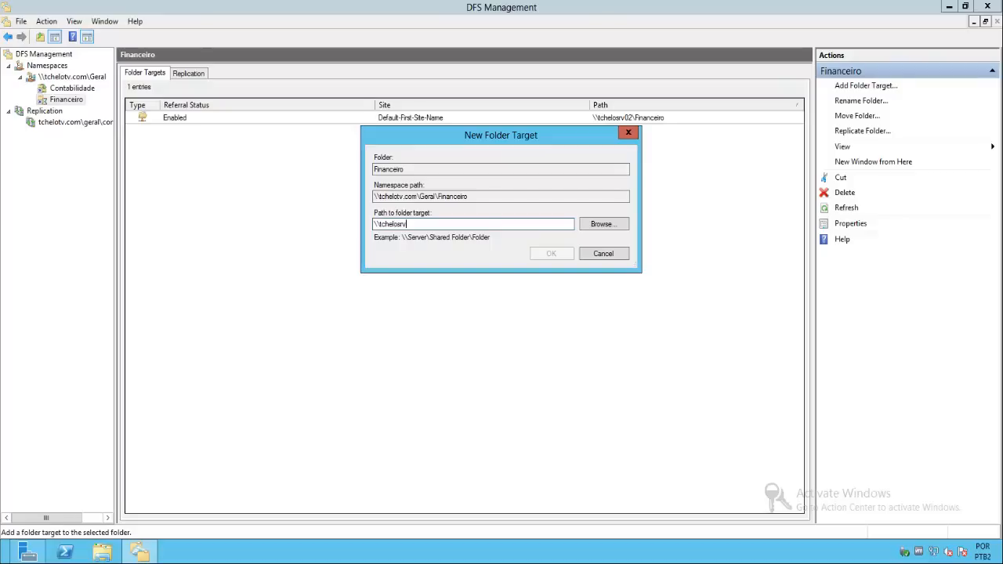
text(03)
text(\Fo)
key(BackSpace)
key(BackSpace)
text(Fia)
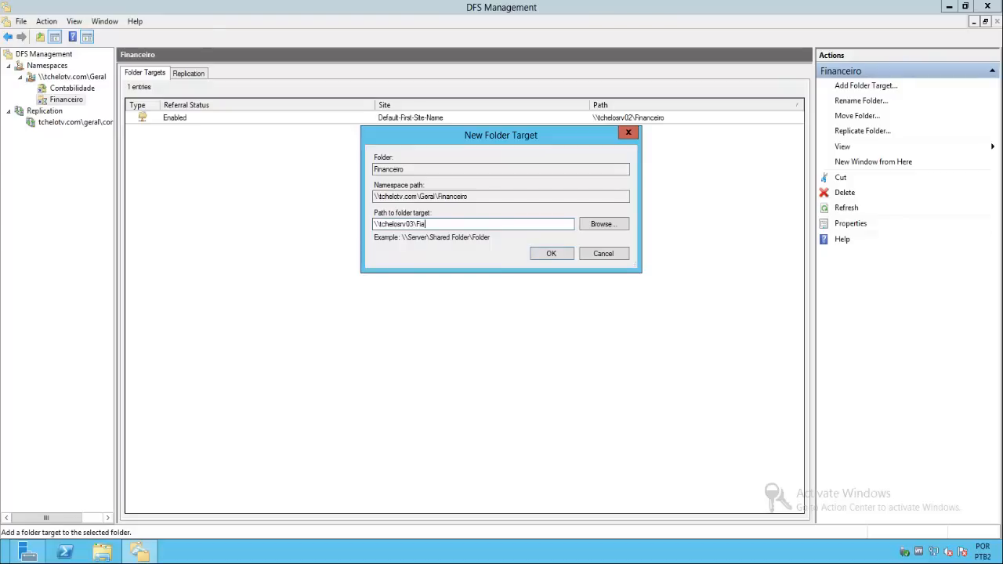
text(anceiro)
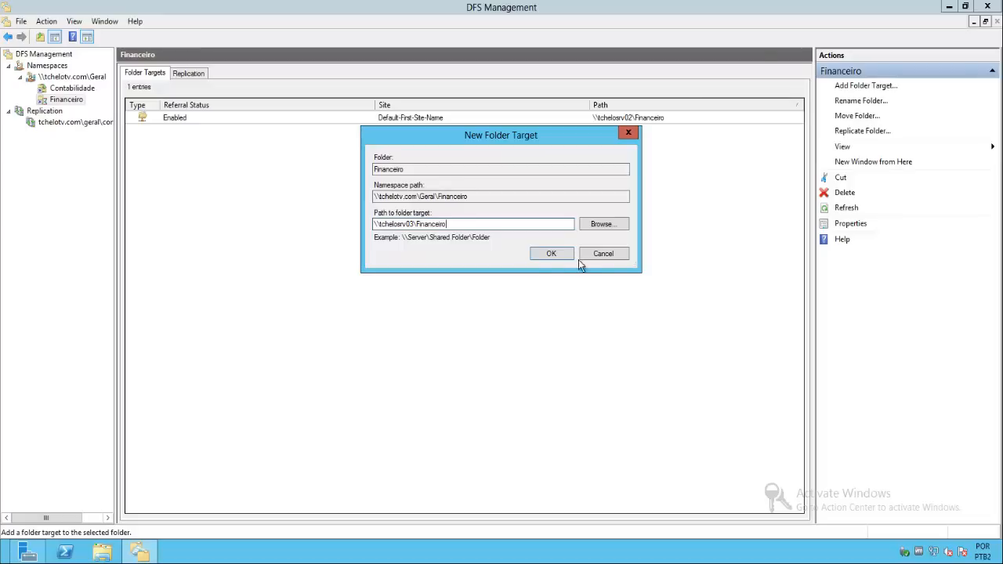
click(554, 256)
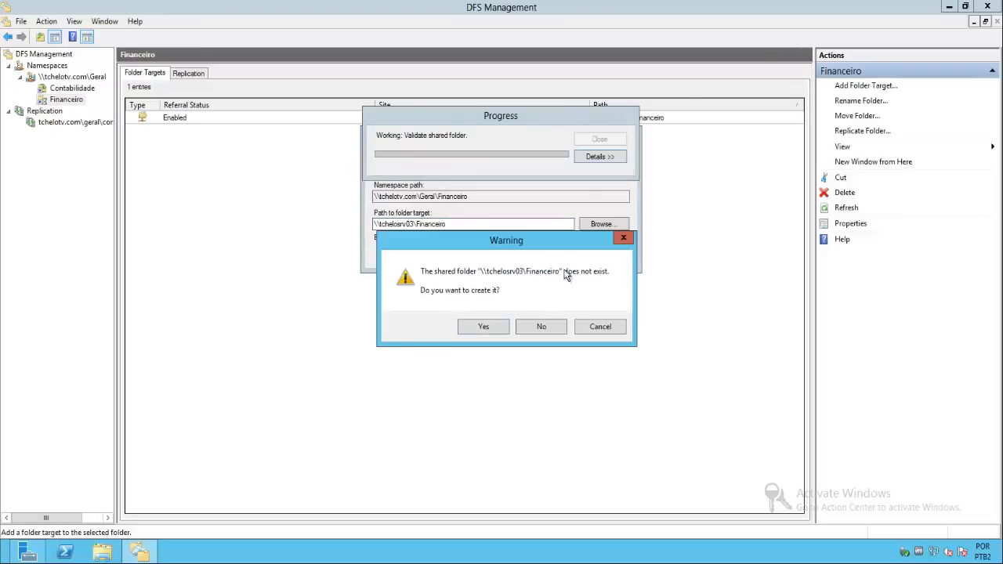
- Create the missing Financeiro share on tchelosrv03 at c:\Geral\Financeiro with read and write permissions for all users, creating the local folder too
click(478, 330)
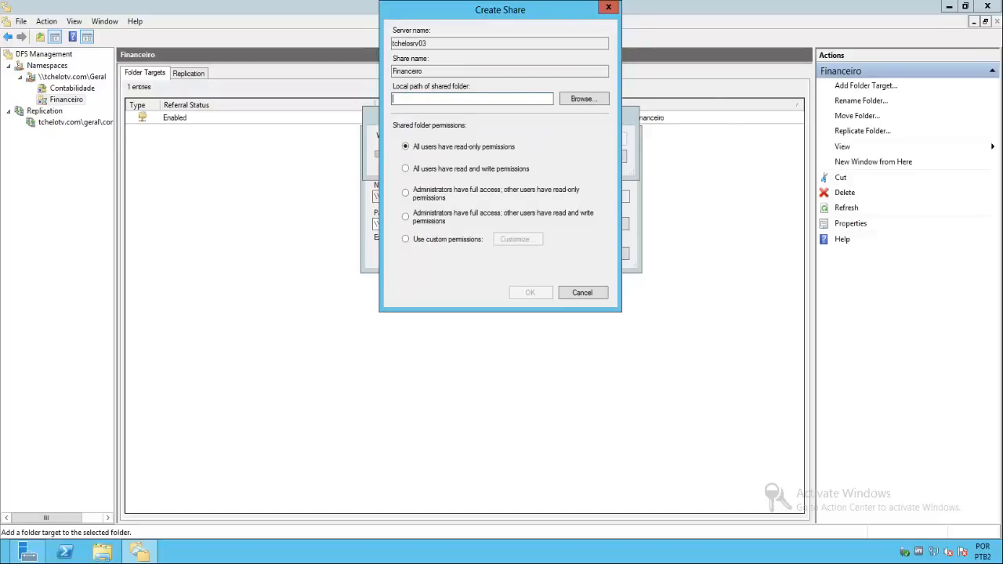
text(c:\Geral)
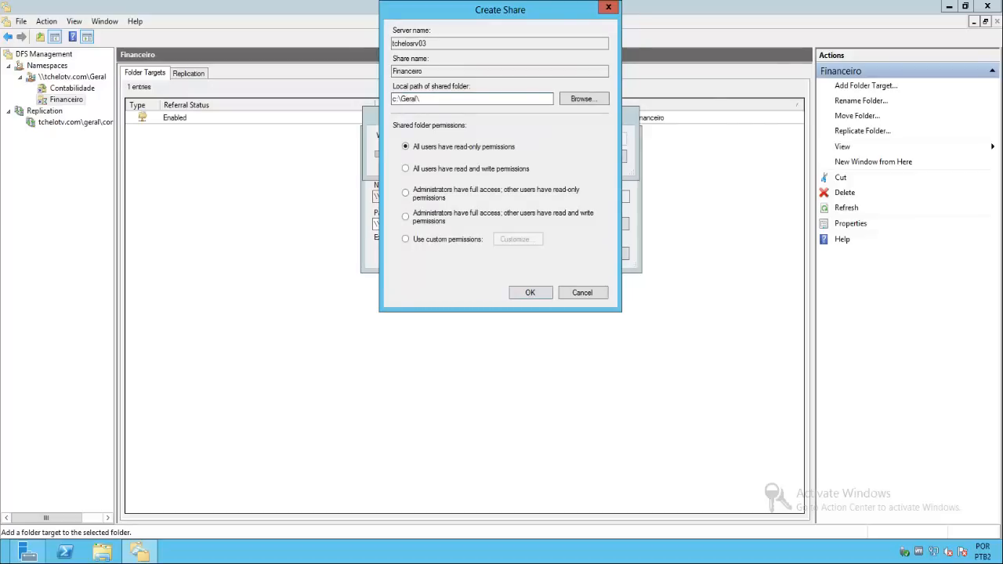
text(\Financeiro)
click(493, 168)
click(529, 292)
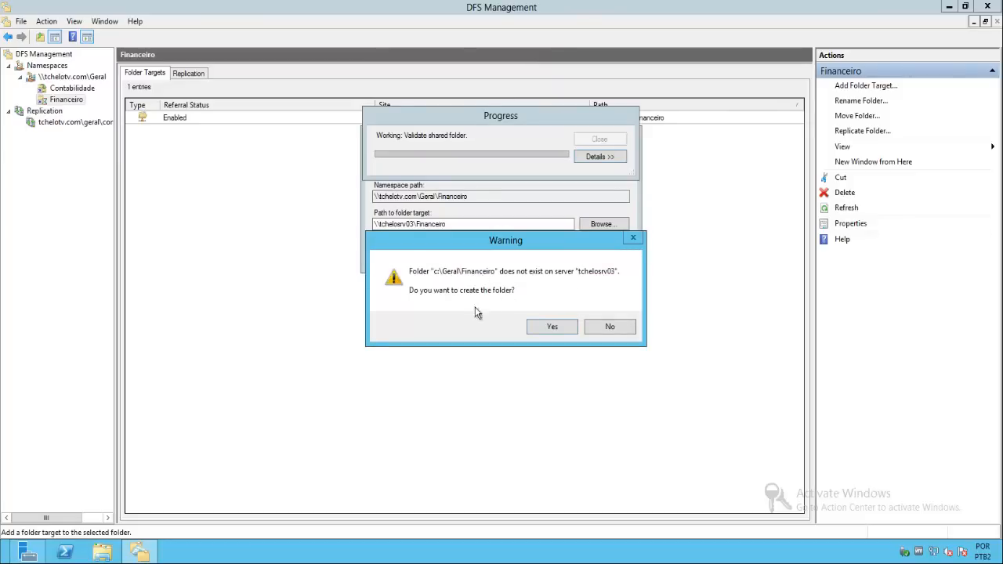
click(547, 327)
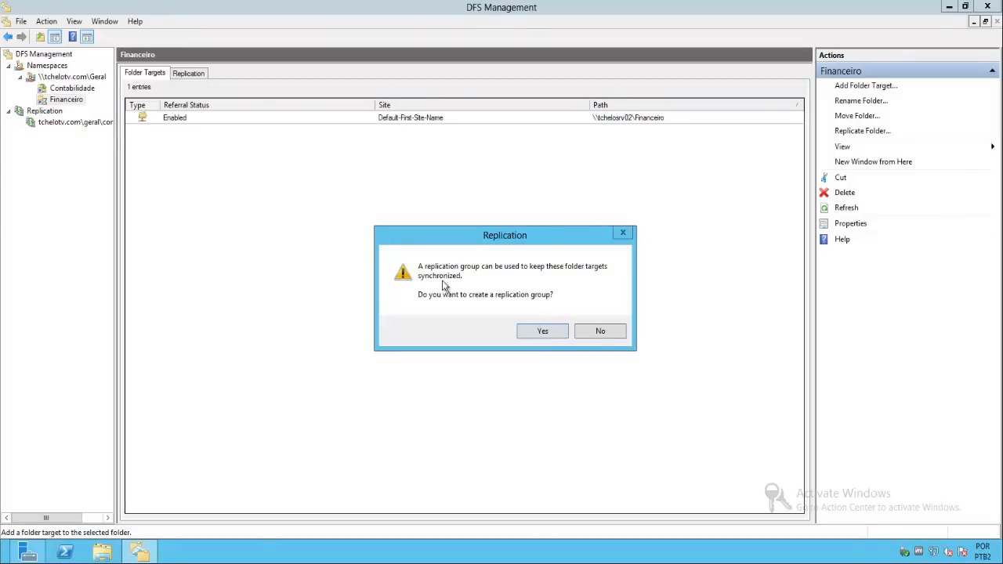
- Start a replication group for the Financeiro folder targets, accepting the suggested group name, replicated folder name and eligible members
click(535, 334)
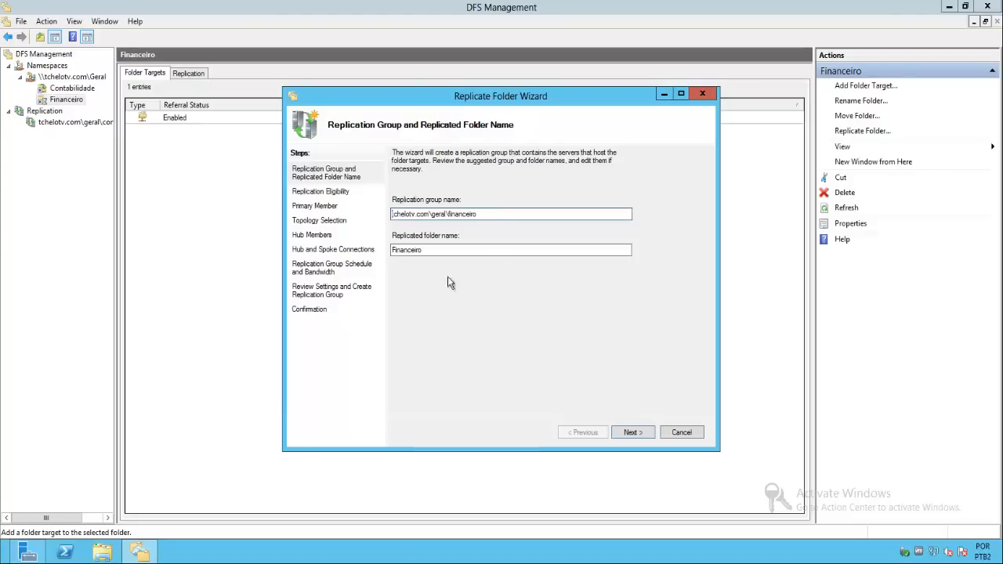
mouse_move(501, 214)
mouse_down()
mouse_move(361, 214)
mouse_move(510, 222)
mouse_up()
click(632, 433)
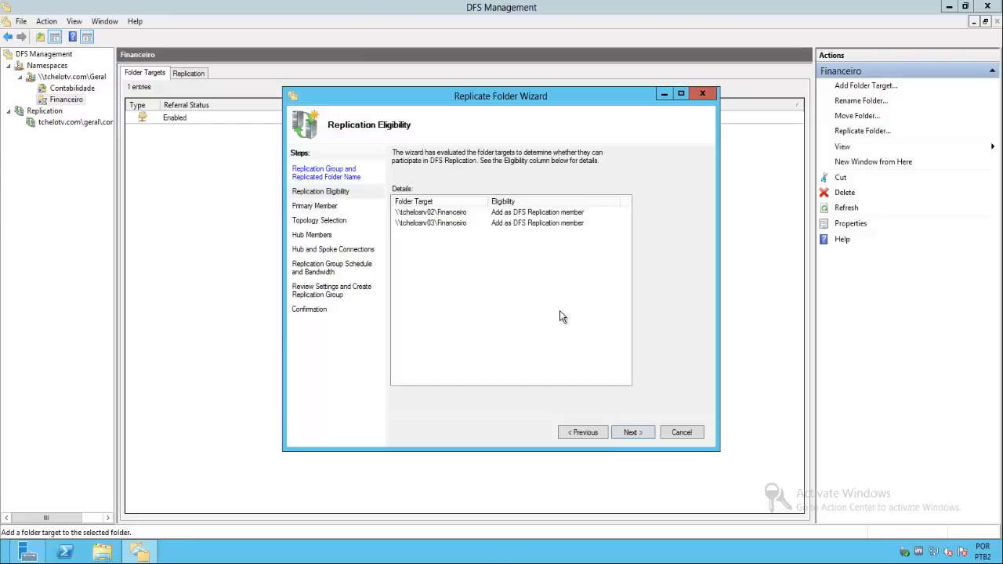
click(633, 434)
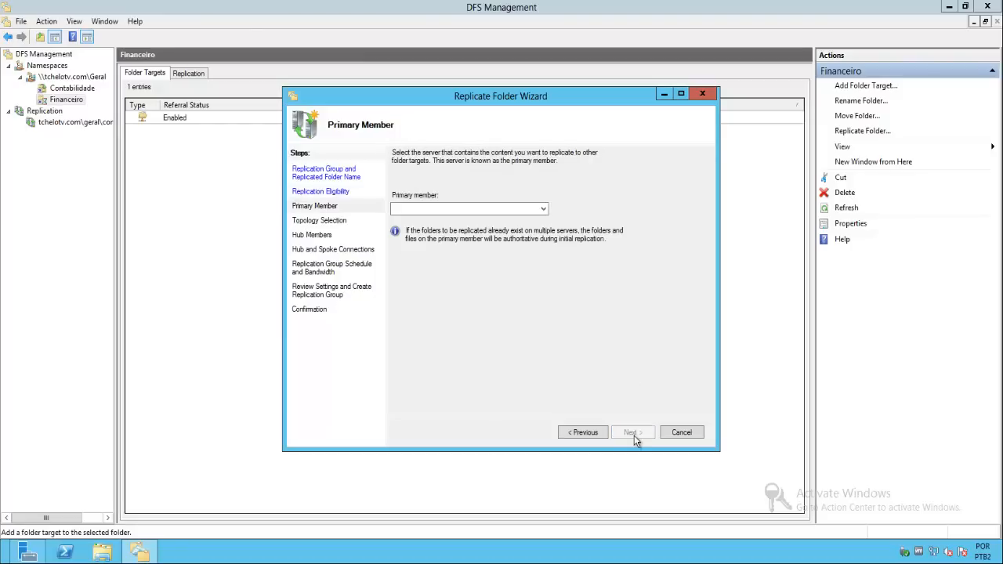
- Choose TCHELOSRV02 as the primary member of the Financeiro replication group and accept the Full mesh topology
click(541, 209)
click(429, 228)
click(634, 435)
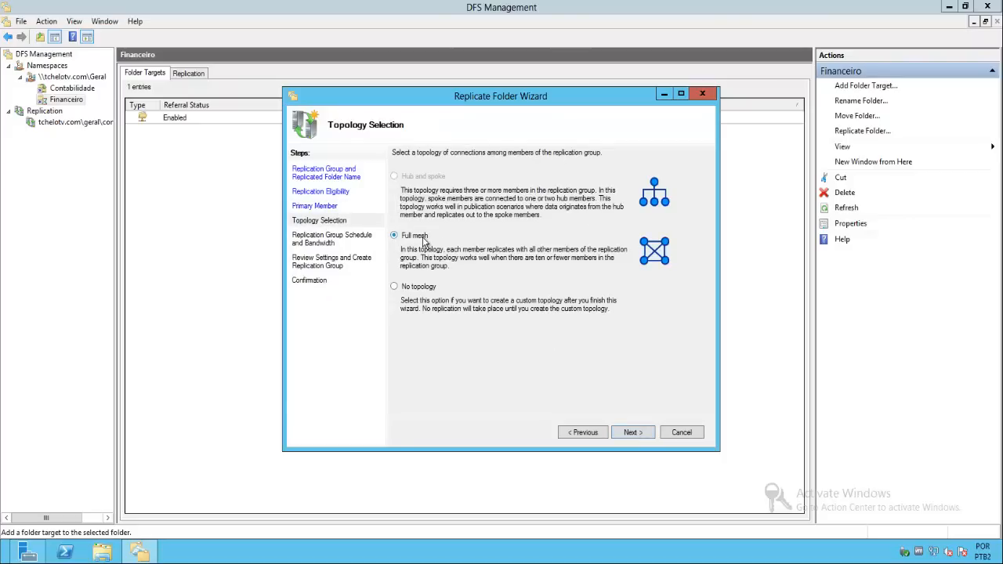
click(632, 433)
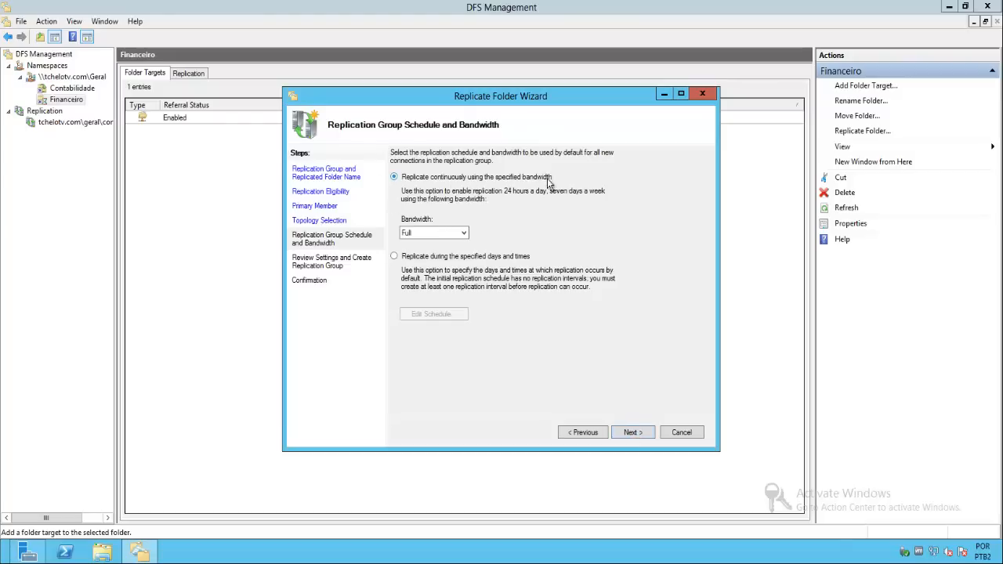
- Create the Financeiro replication group with continuous replication at Full bandwidth and close the completed wizard
click(430, 232)
click(631, 432)
click(632, 434)
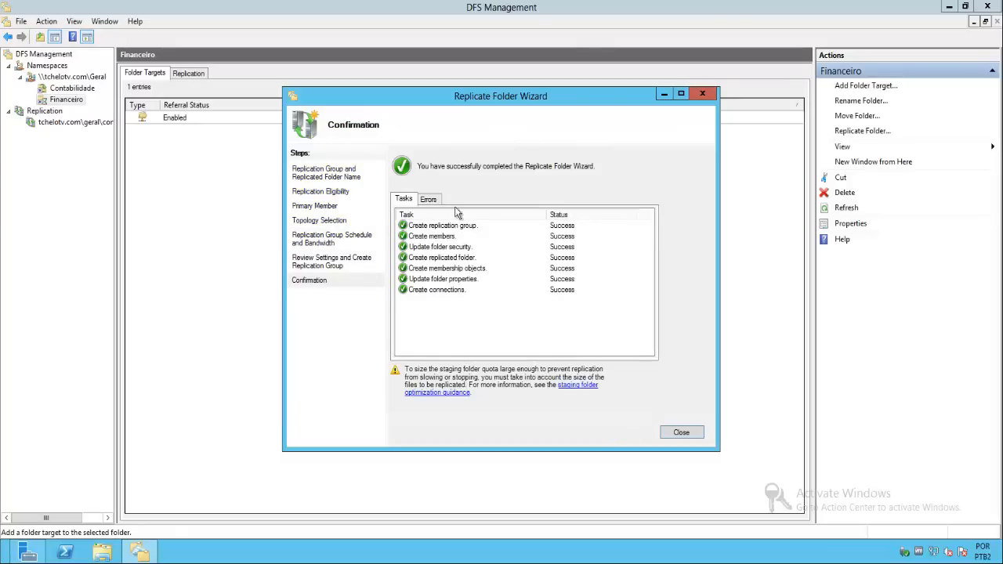
click(682, 433)
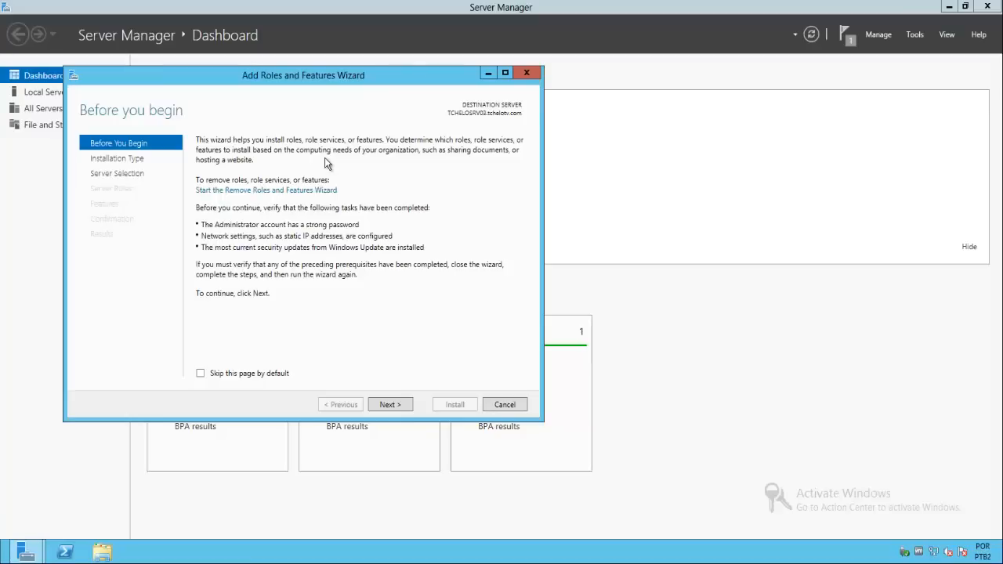
- On TCHELOSRV03, cancel the Add Roles and Features Wizard and check in File Explorer which folders C:\Geral contains
click(502, 404)
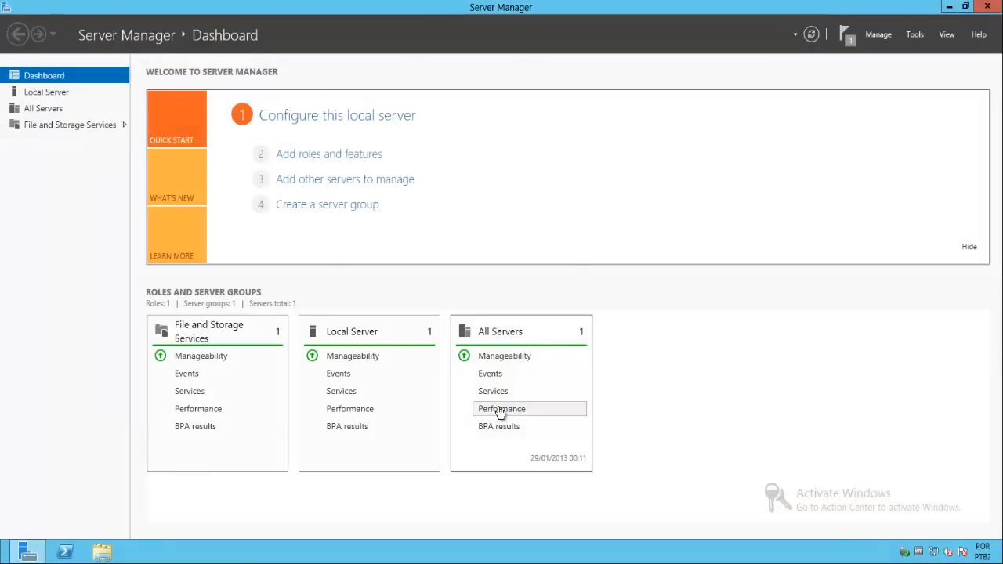
click(947, 9)
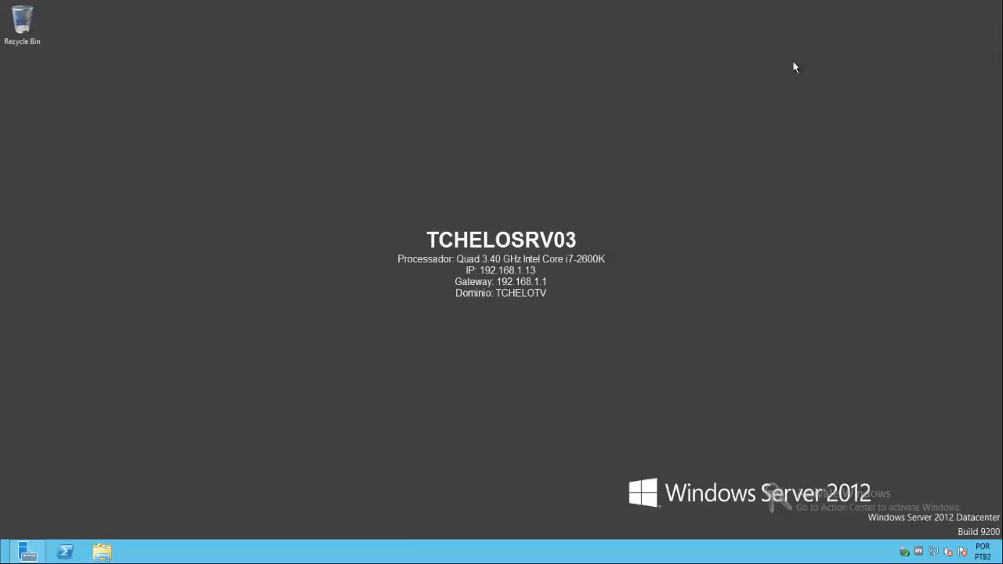
click(102, 551)
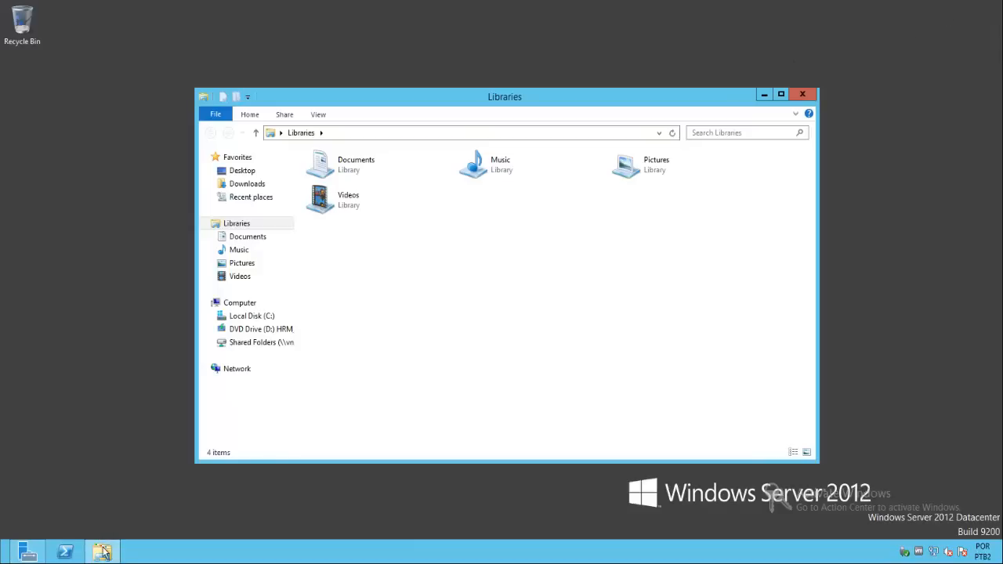
click(251, 316)
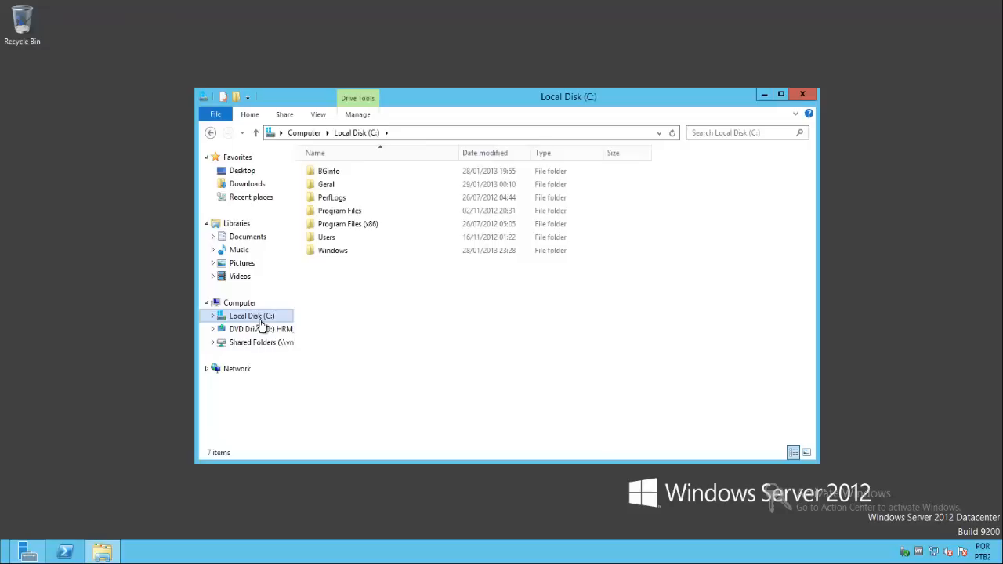
double_click(330, 186)
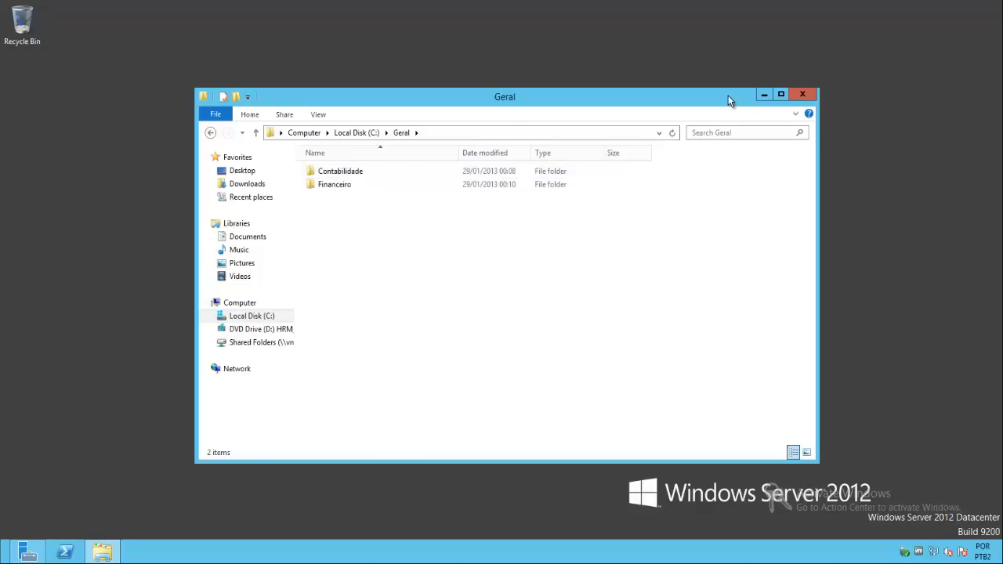
drag(729, 96, 723, 40)
click(794, 38)
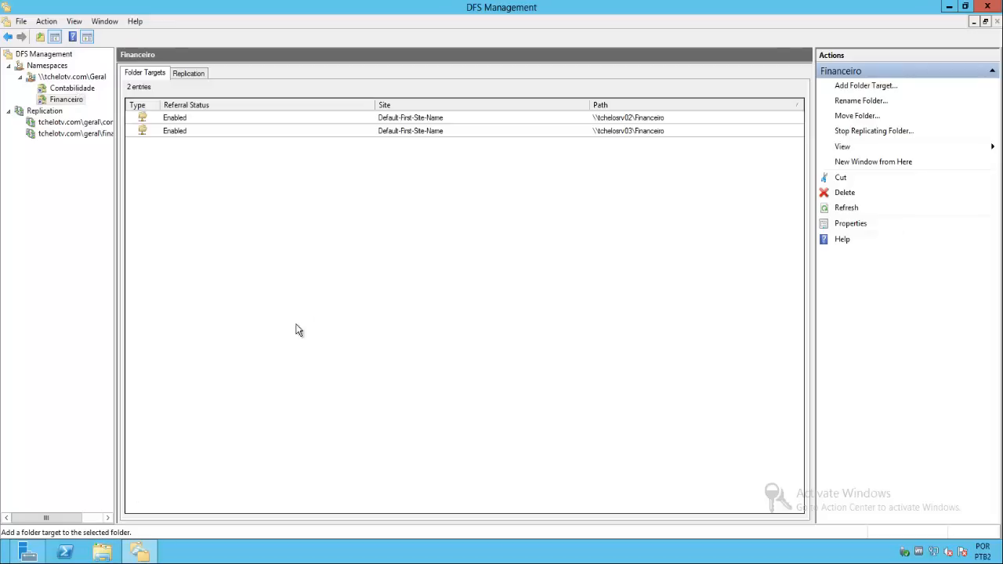
- On TCHELOSRV02, create a text document named TESTE1 in C:\Geral\Contabilidade using File Explorer
click(105, 552)
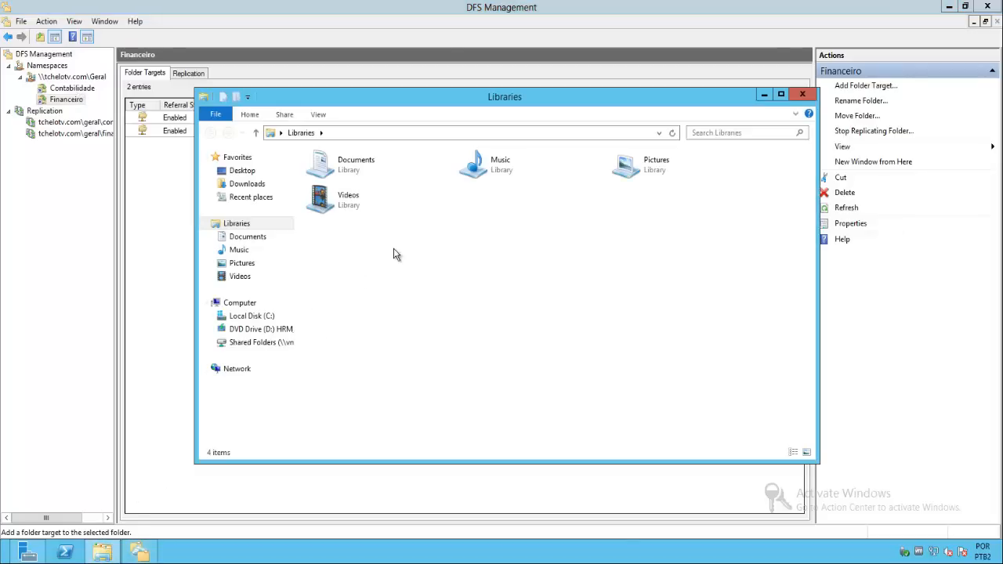
click(243, 316)
click(334, 202)
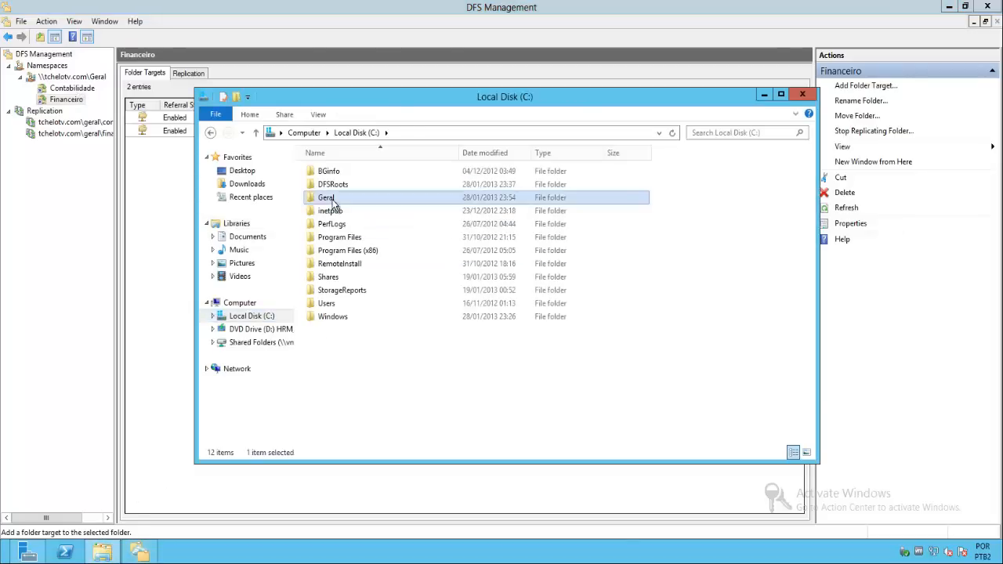
double_click(333, 203)
double_click(337, 171)
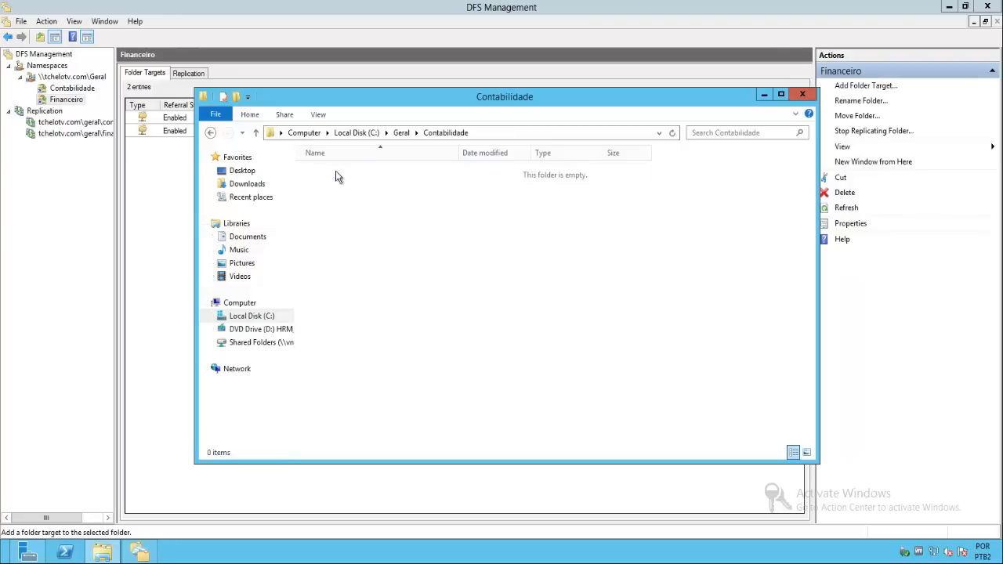
right_click(407, 271)
mouse_move(437, 394)
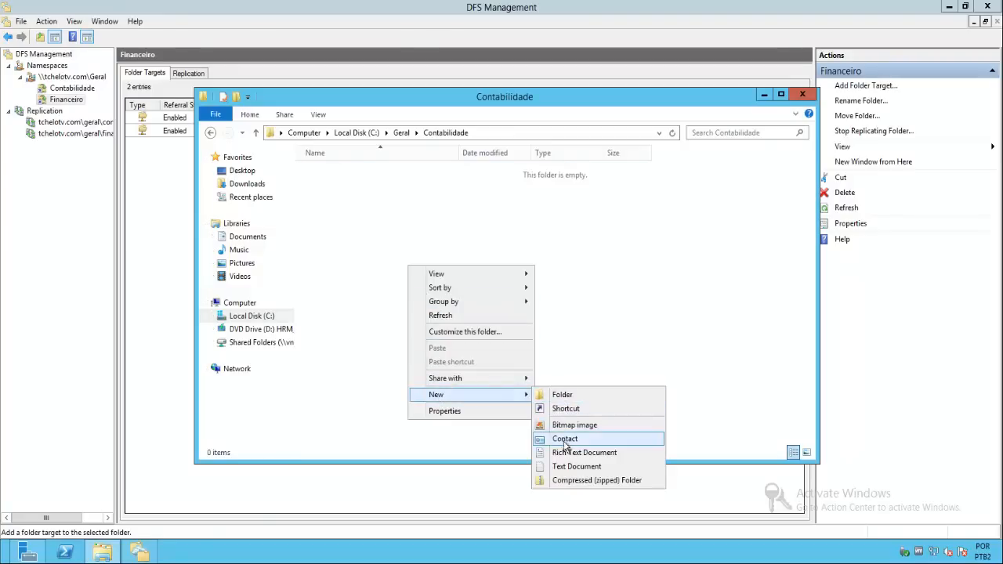
click(577, 467)
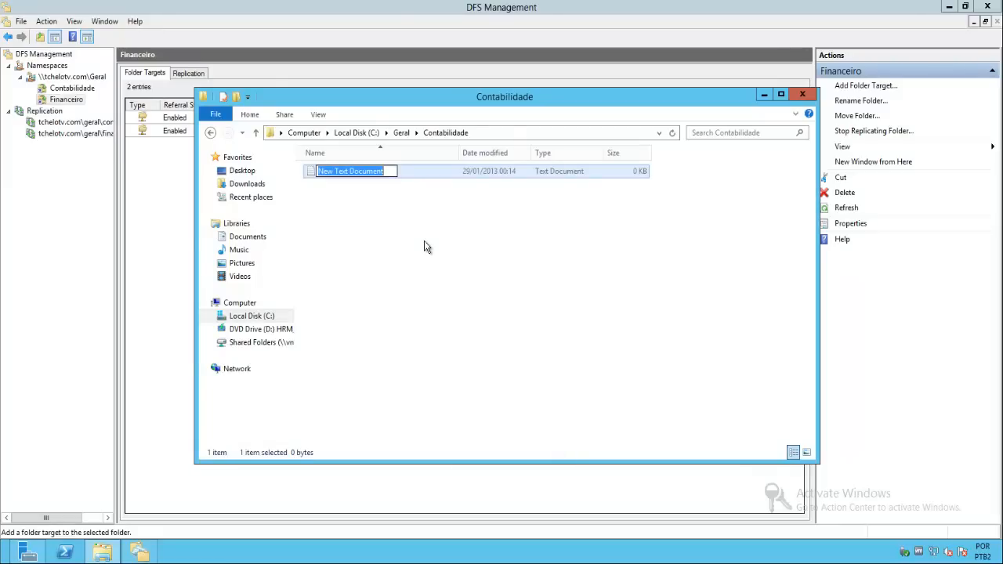
text(TESTE1)
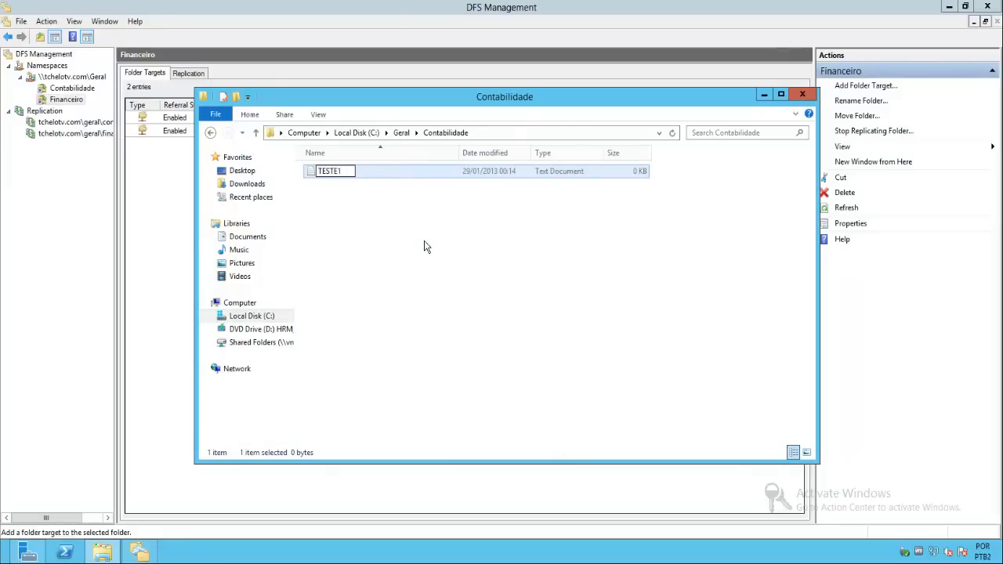
key(Return)
key(Return)
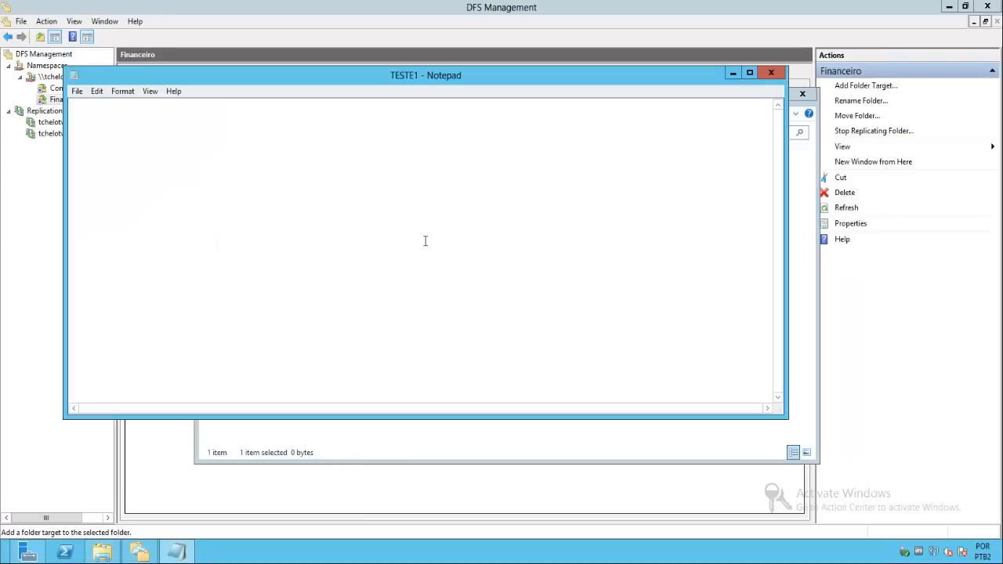
- Write "TESTANDO REPLICAÇÃO DE DADOS." in TESTE1 using Notepad, saving the file on closing
text(TESTANDO REPLICAÇÃO DE )
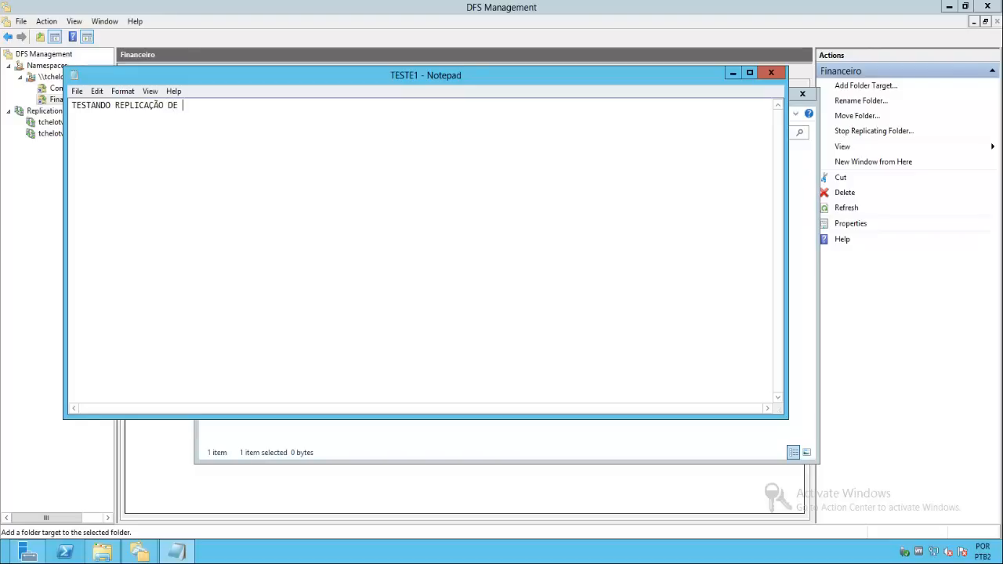
text(DADOS.)
click(771, 73)
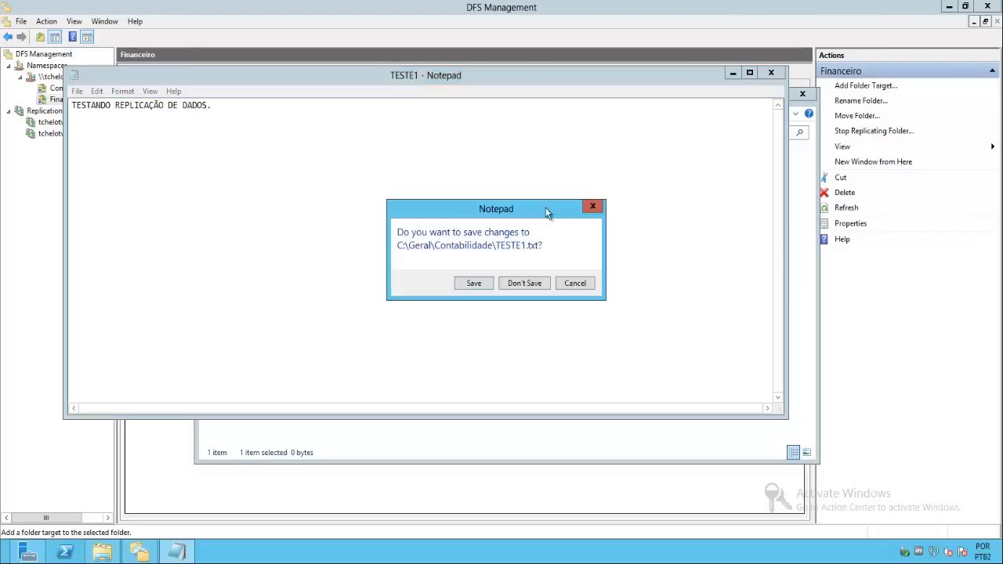
click(468, 283)
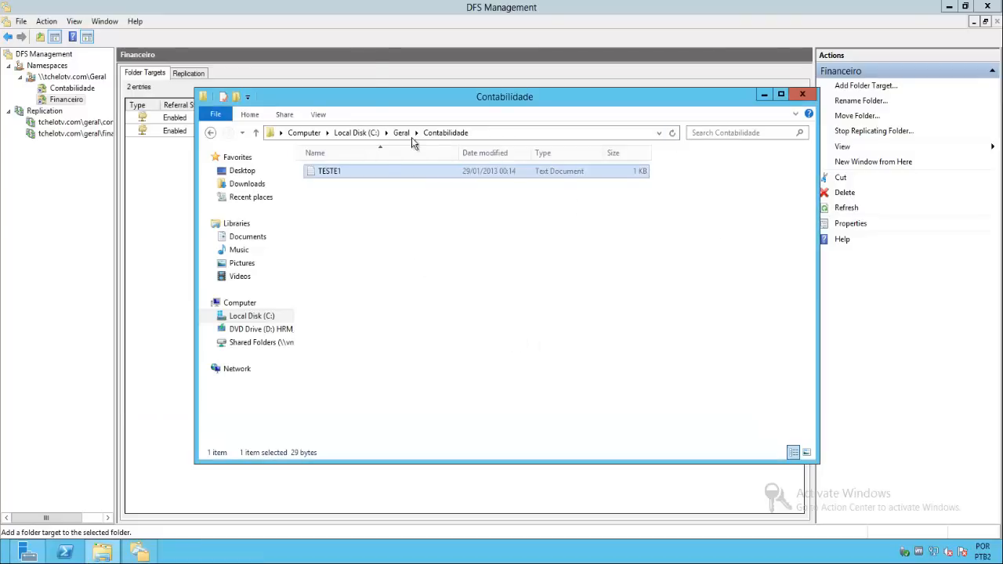
click(362, 216)
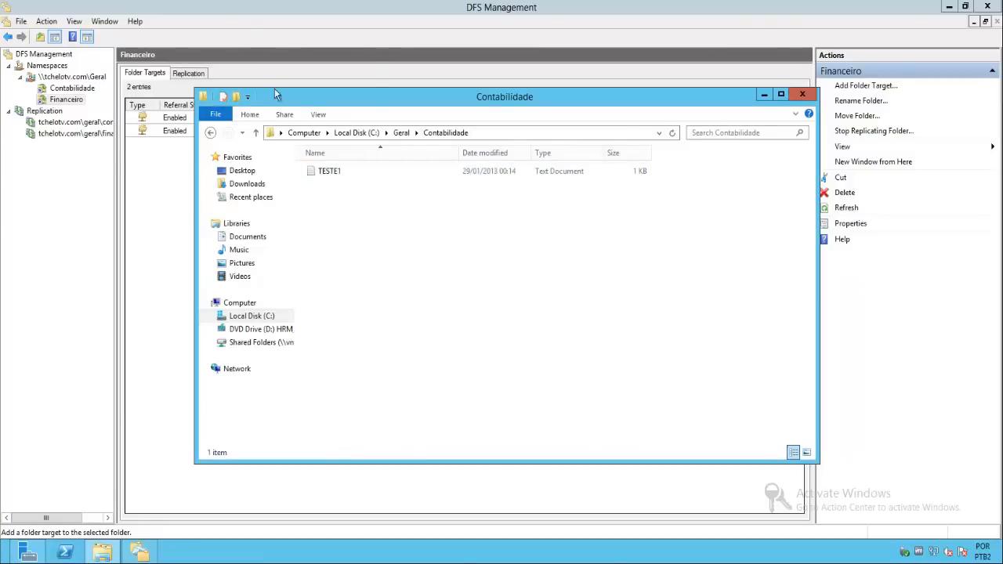
- Switch to TCHELOSRV03 and check C:\Geral\Contabilidade in File Explorer for the replicated file
click(235, 1)
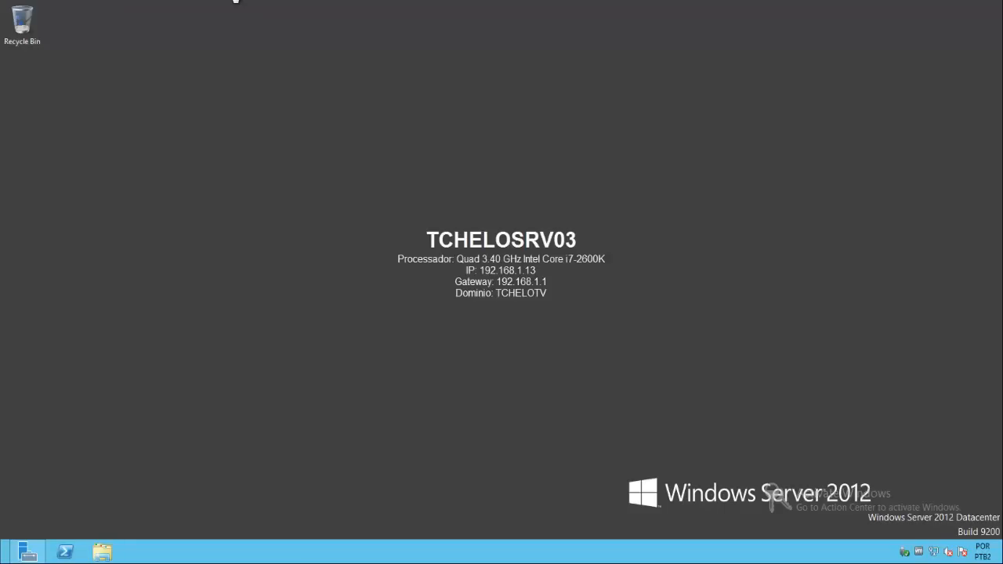
click(108, 555)
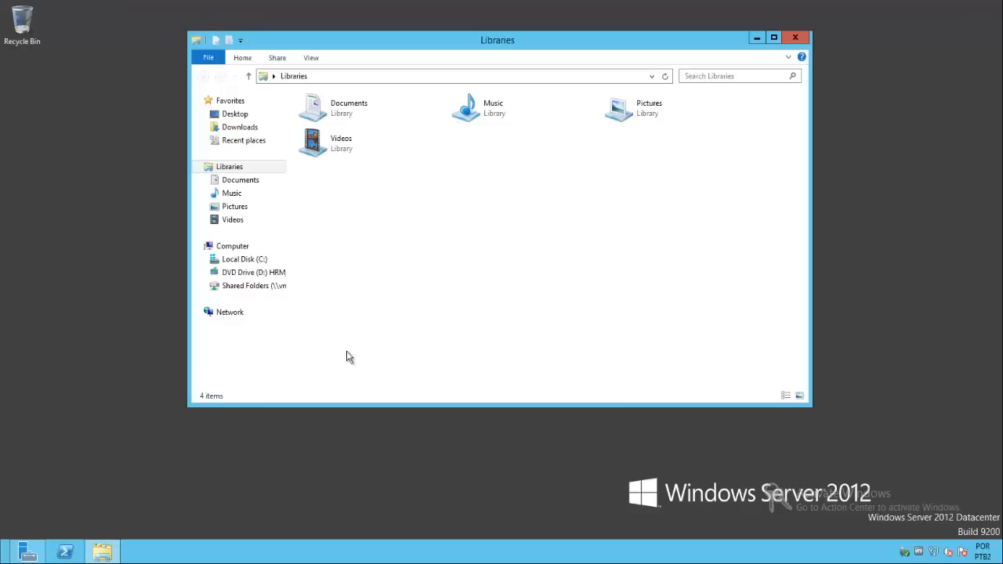
click(255, 259)
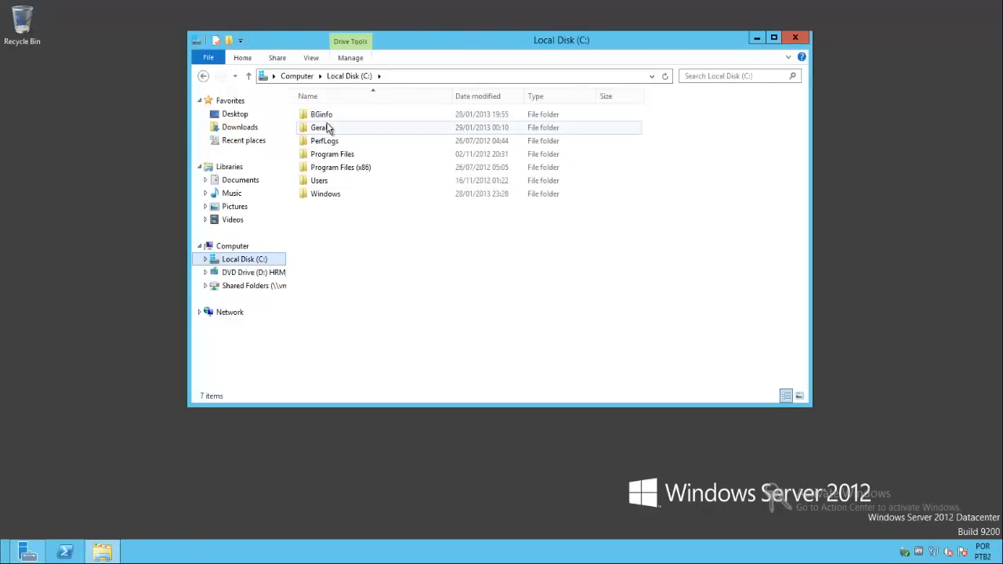
double_click(328, 129)
double_click(346, 121)
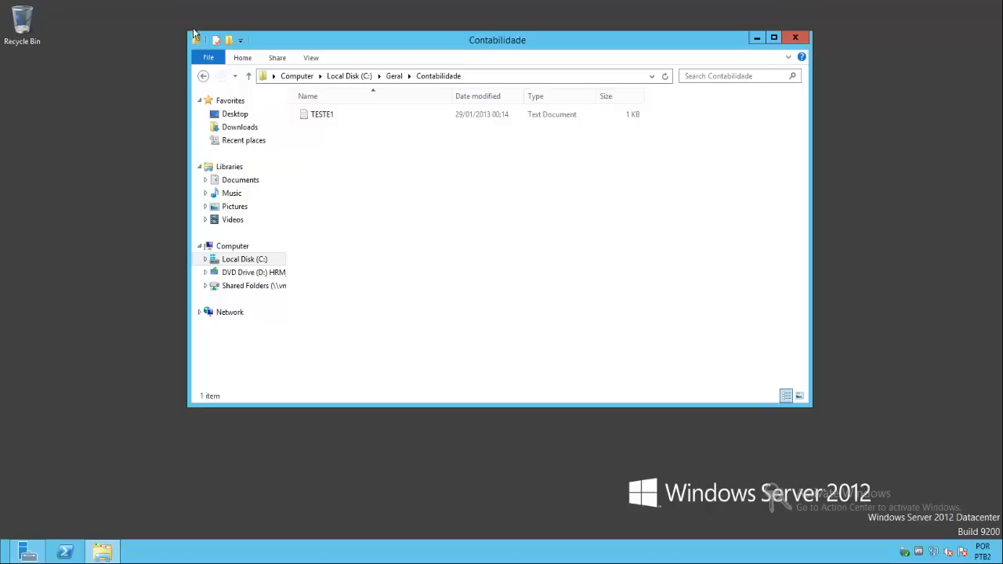
- Add the line "EDITADO A PARTIR DO SERVIDOR TCHELOSRV03." to TESTE1, leaving a blank line above it, and save the file
double_click(326, 116)
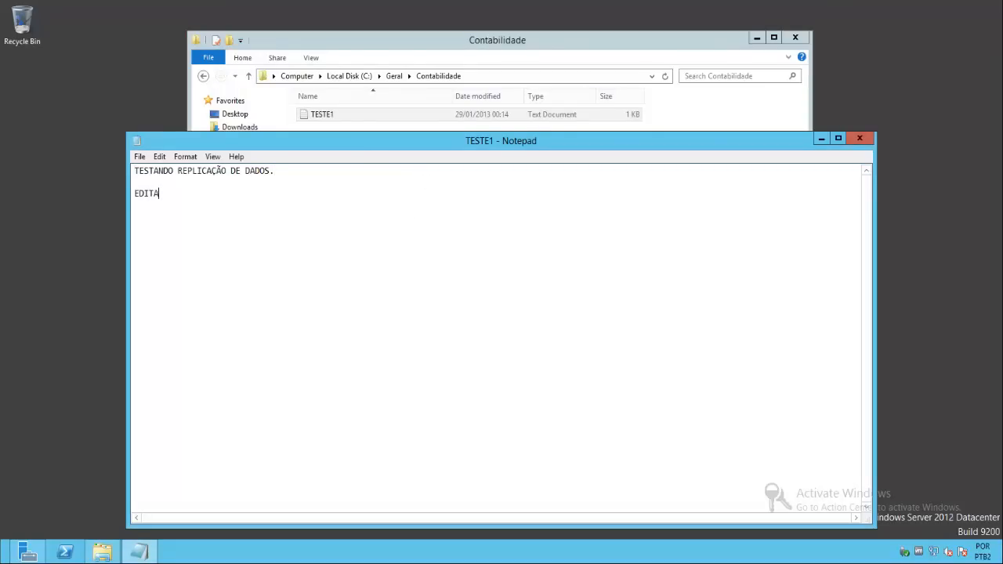
text(PARTIR DO SERVI)
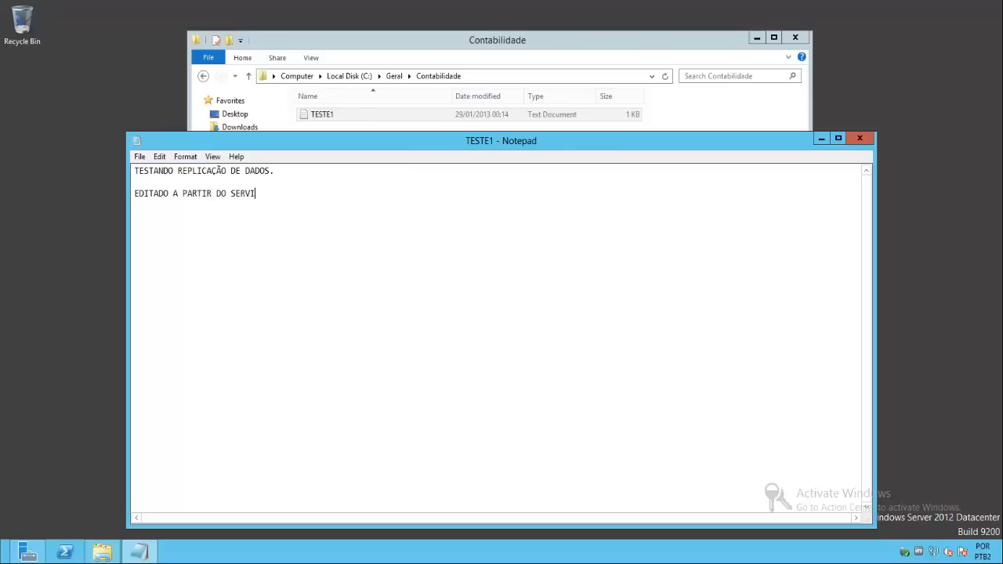
text(DOR TCHELOSRV03.)
click(860, 138)
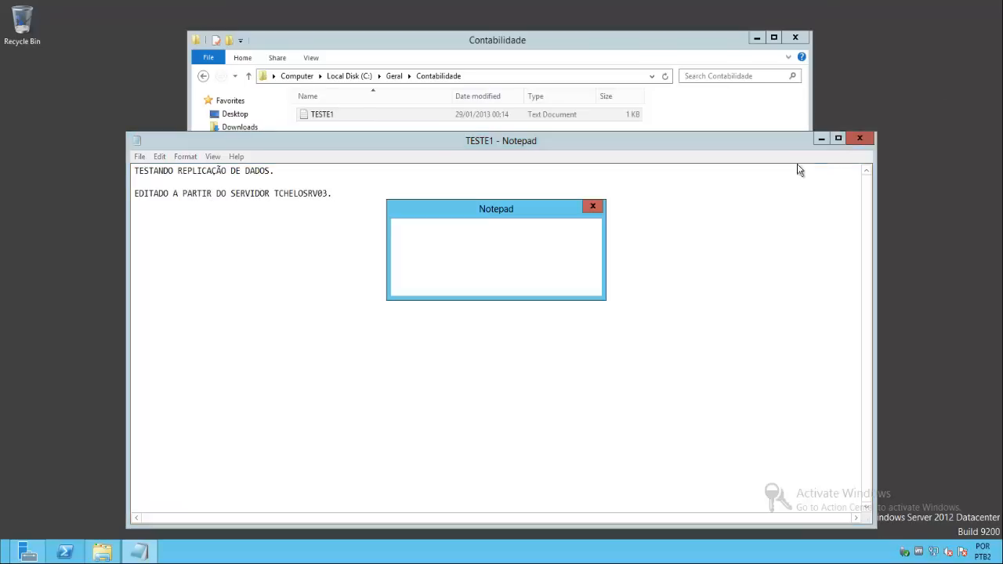
click(475, 283)
click(467, 219)
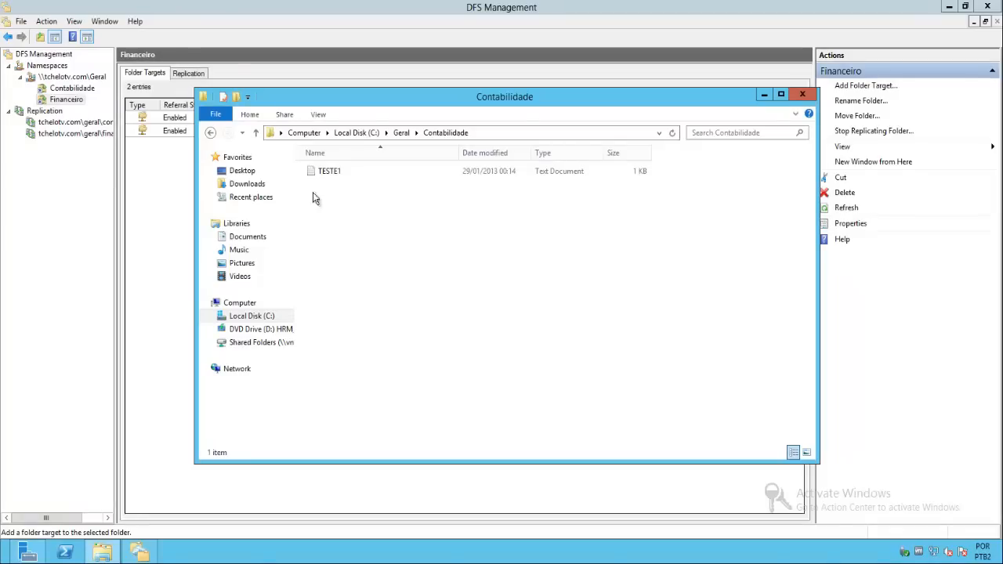
- Back on TCHELOSRV02, read TESTE1 in Contabilidade to check for the added line, and close it
double_click(327, 174)
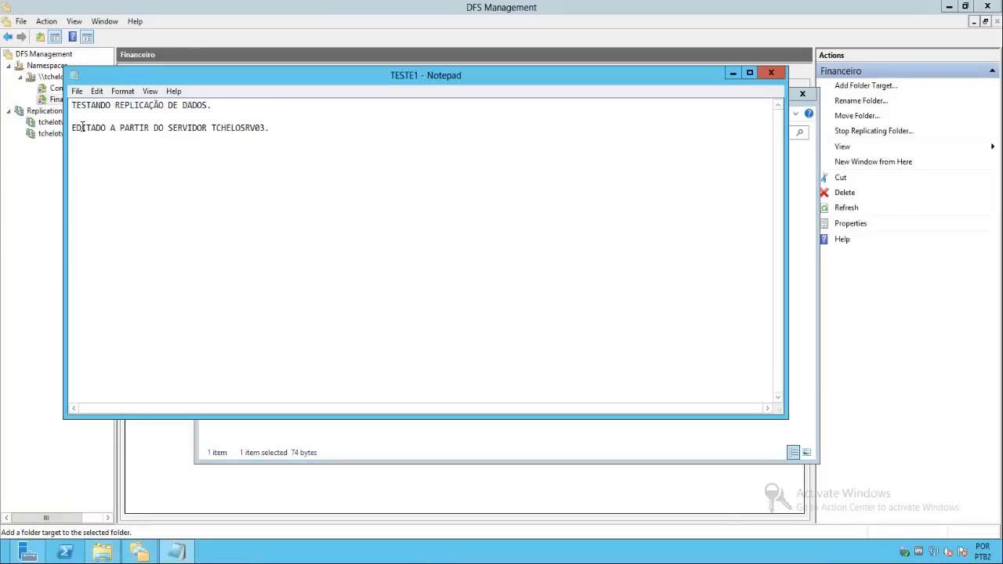
drag(72, 128, 287, 128)
click(286, 128)
click(773, 73)
click(602, 282)
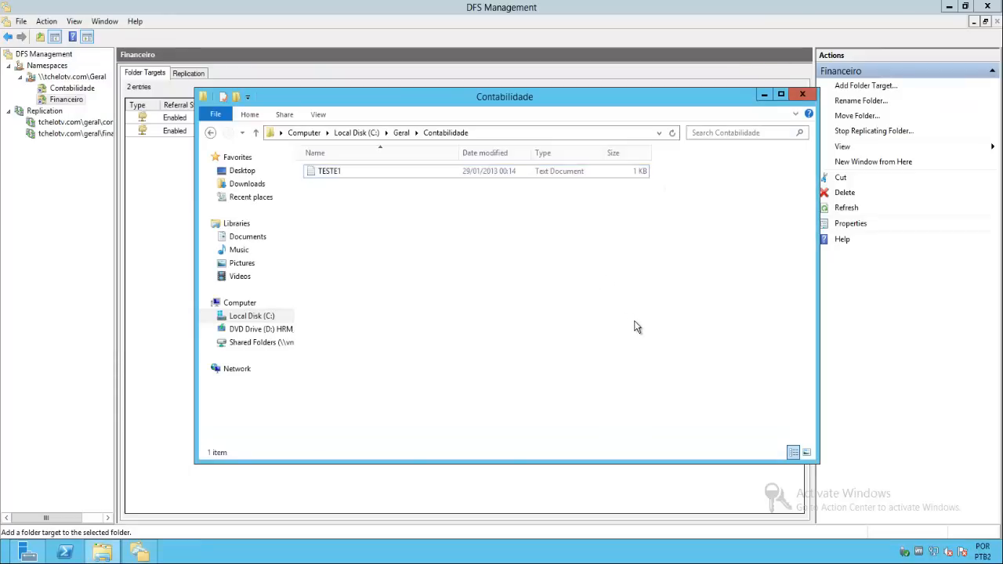
- Make 17 copies of TESTE1 inside the Contabilidade folder
click(331, 181)
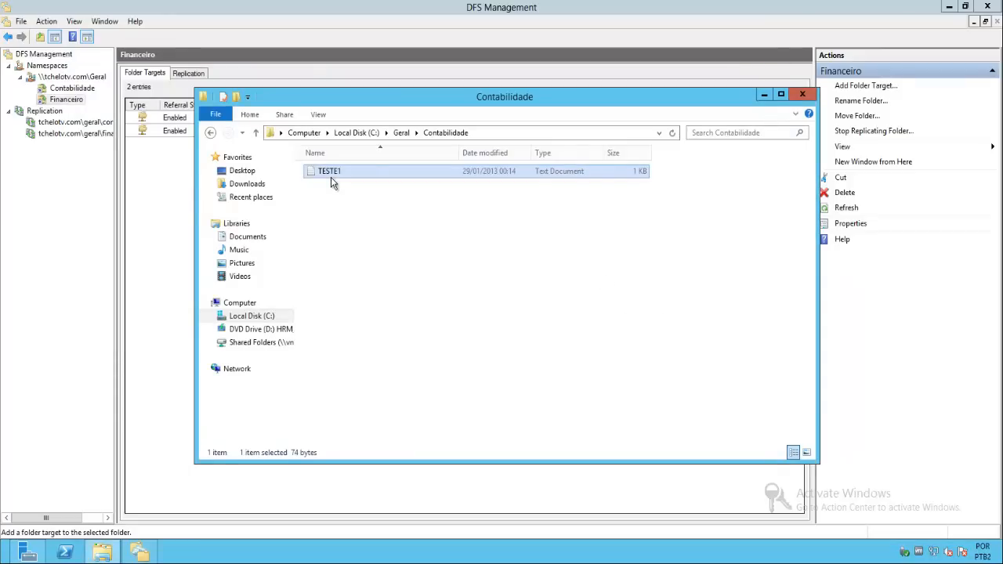
key(ctrl+v)
key(ctrl+v)
key(ctrl+v)
key(ctrl+v)
key(ctrl+v)
key(ctrl+v)
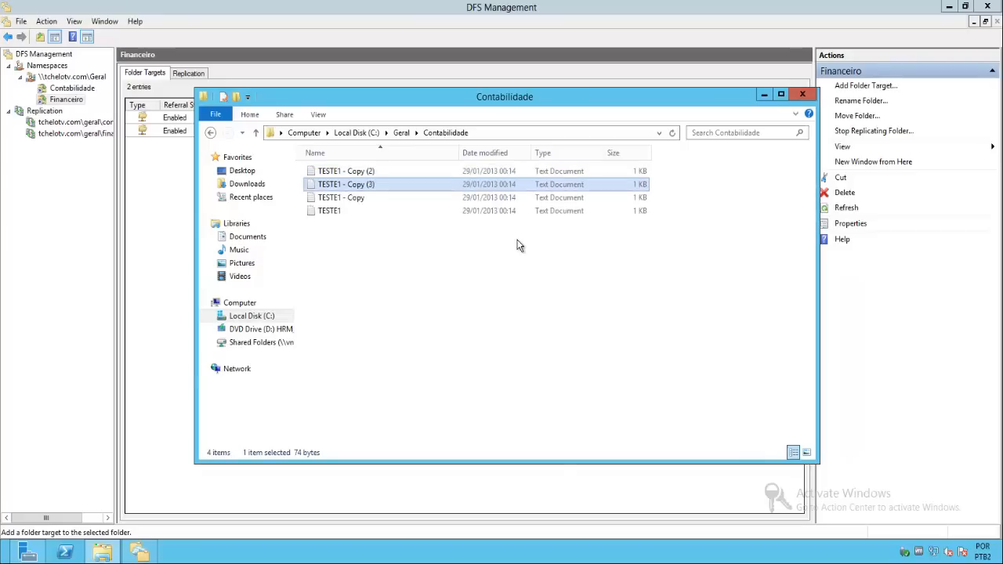
key(ctrl+v)
key(ctrl+v)
key(ctrl+v)
key(ctrl+v)
key(ctrl+v)
key(ctrl+v)
key(ctrl+v)
key(ctrl+v)
key(ctrl+v)
key(ctrl+v)
key(ctrl+v)
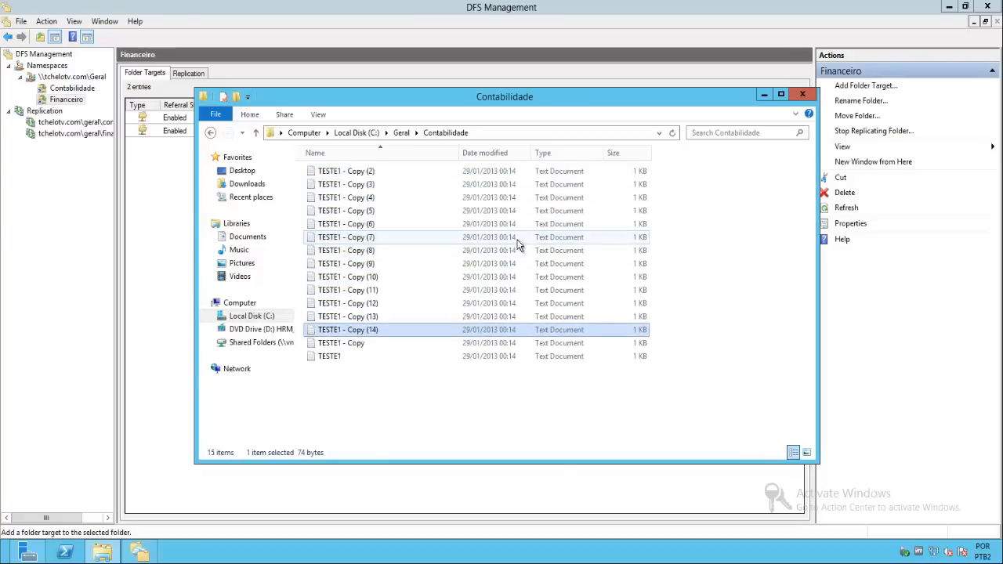
click(709, 379)
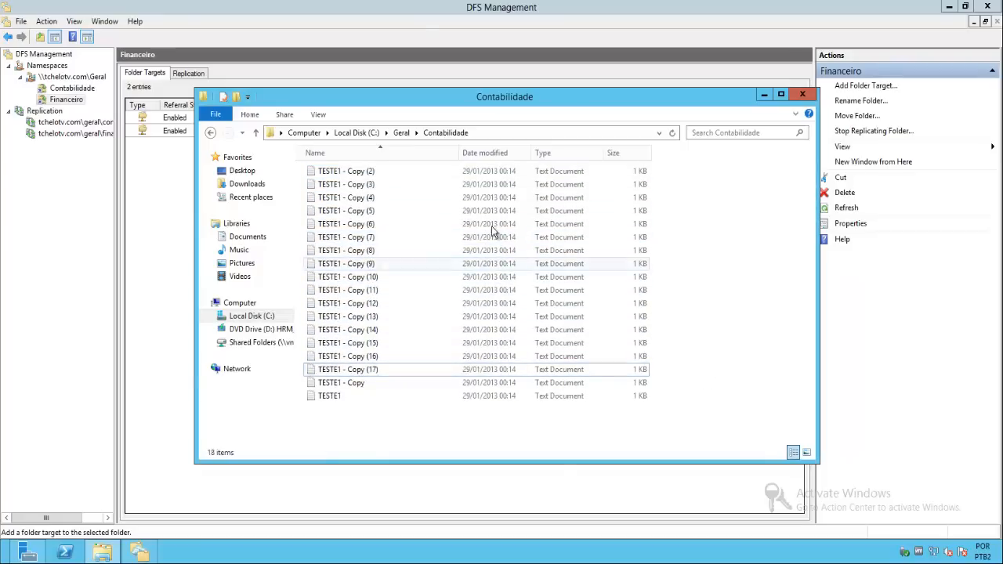
- Paste TESTE1 - Copy (6) from Contabilidade into the Financeiro folder and duplicate it there
click(397, 134)
double_click(342, 187)
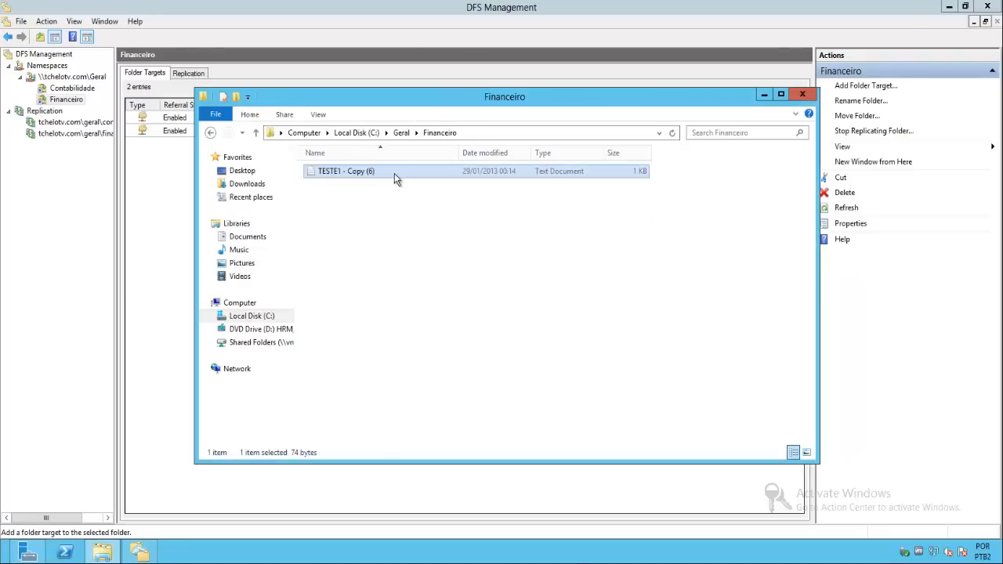
key(ctrl+v)
key(ctrl+v)
key(ctrl+v)
key(ctrl+v)
key(ctrl+v)
key(ctrl+v)
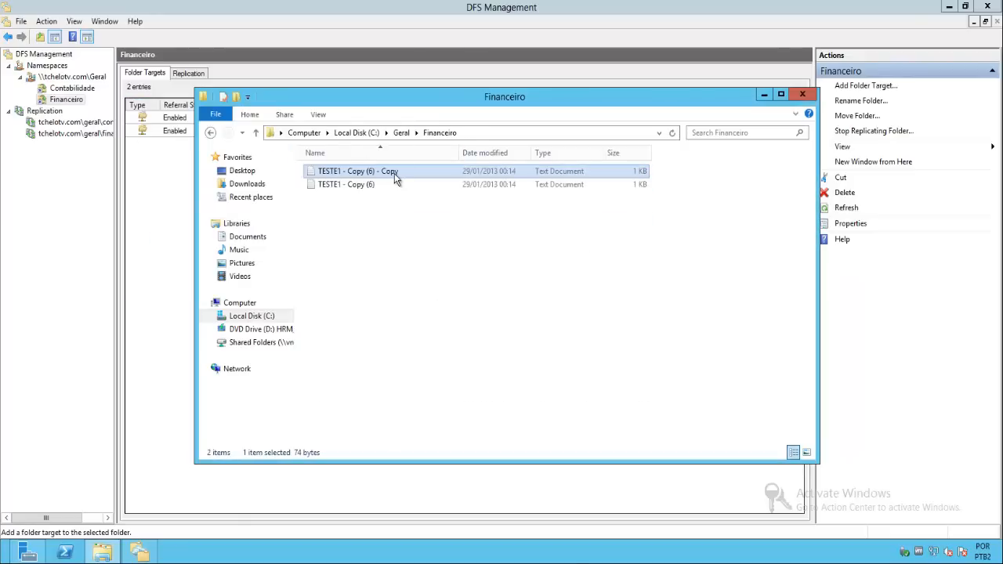
- Make 17 more copies of the duplicated TESTE1 - Copy (6) file inside the Financeiro folder
key(ctrl+v)
key(ctrl+v)
key(ctrl+v)
key(ctrl+v)
key(ctrl+v)
key(ctrl+v)
key(ctrl+v)
key(ctrl+v)
key(ctrl+v)
key(ctrl+v)
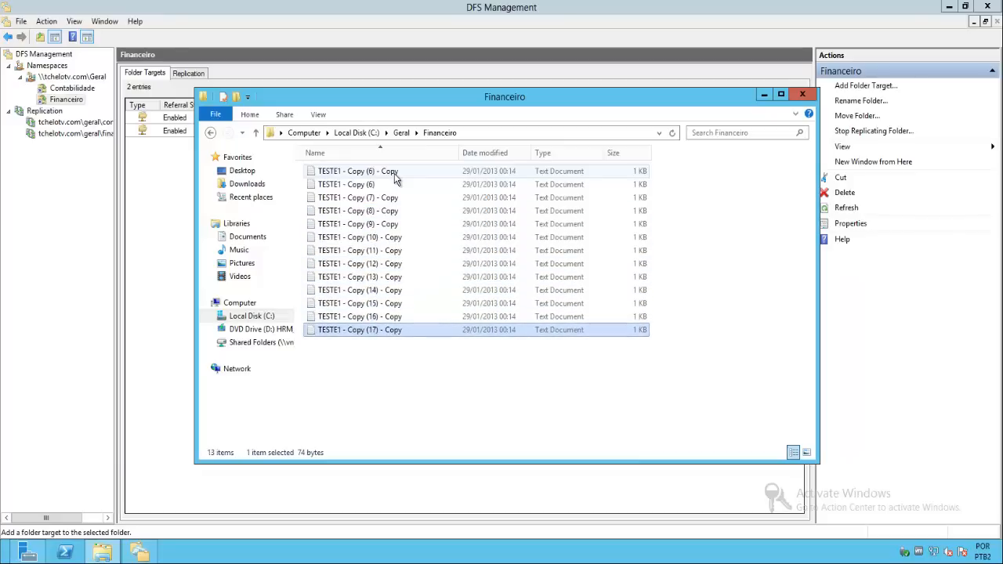
key(ctrl+v)
key(ctrl+v)
click(683, 398)
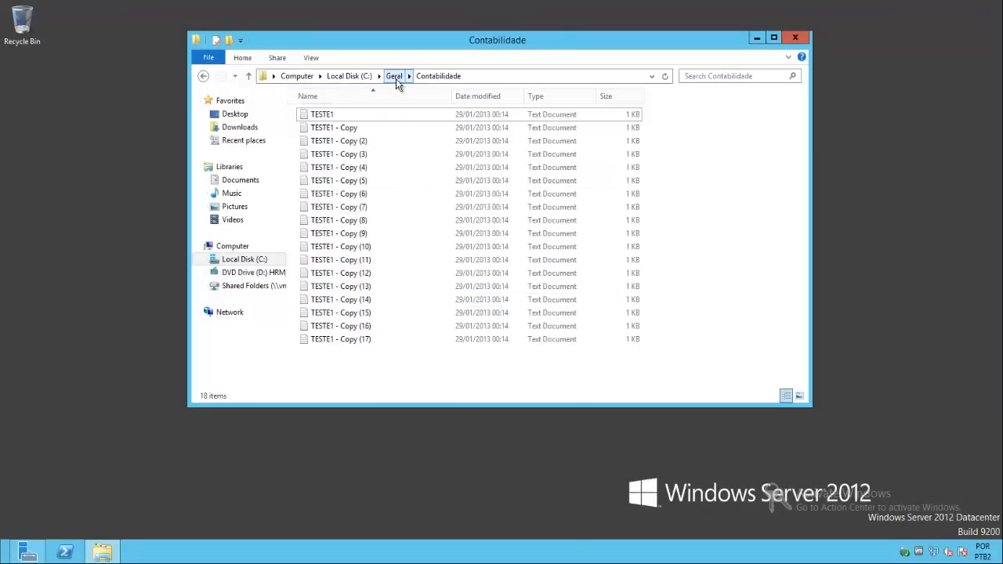
- On TCHELOSRV03, check the contents of C:\Geral\Financeiro for the replicated files, and go back up to the Computer level
click(395, 77)
click(335, 130)
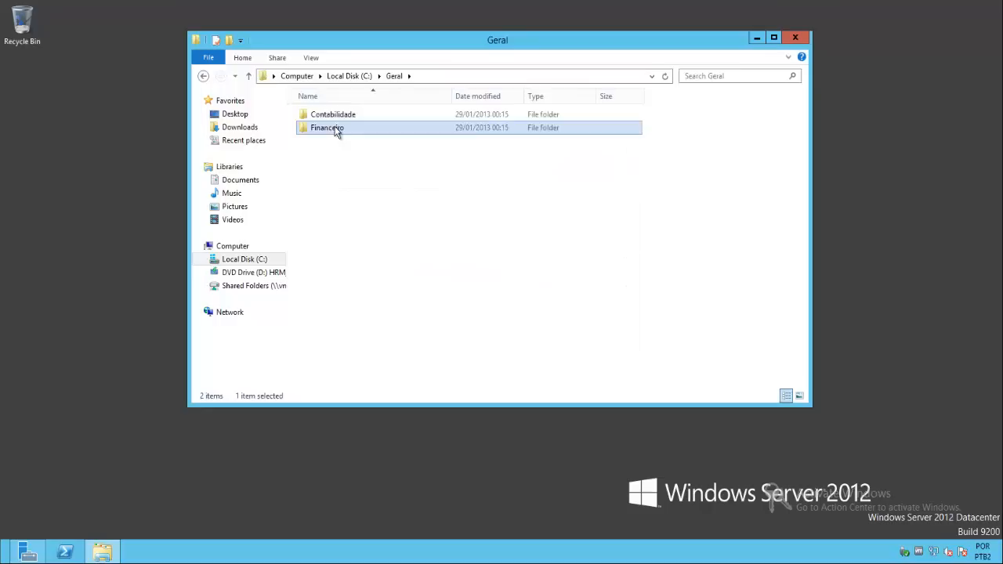
double_click(335, 130)
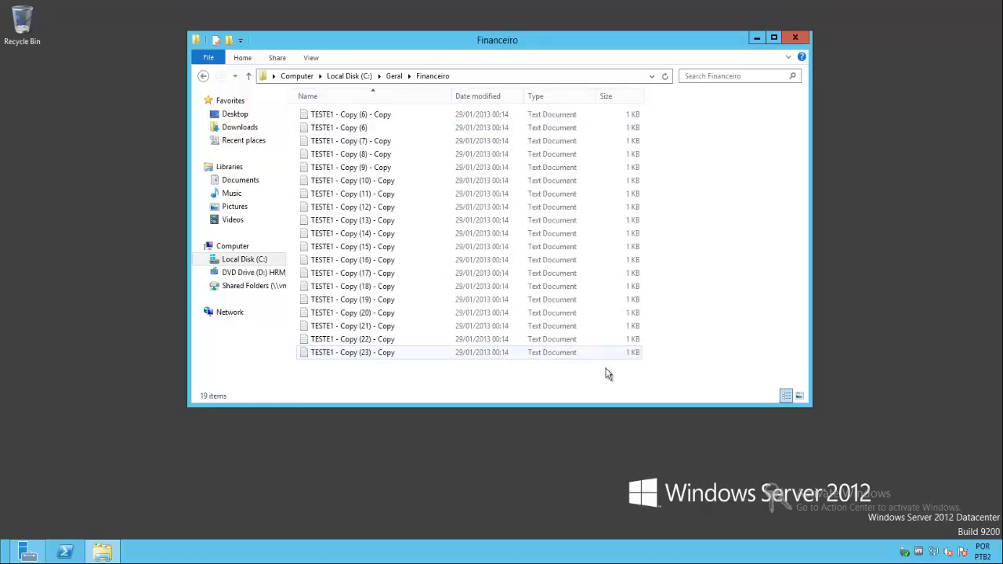
click(349, 76)
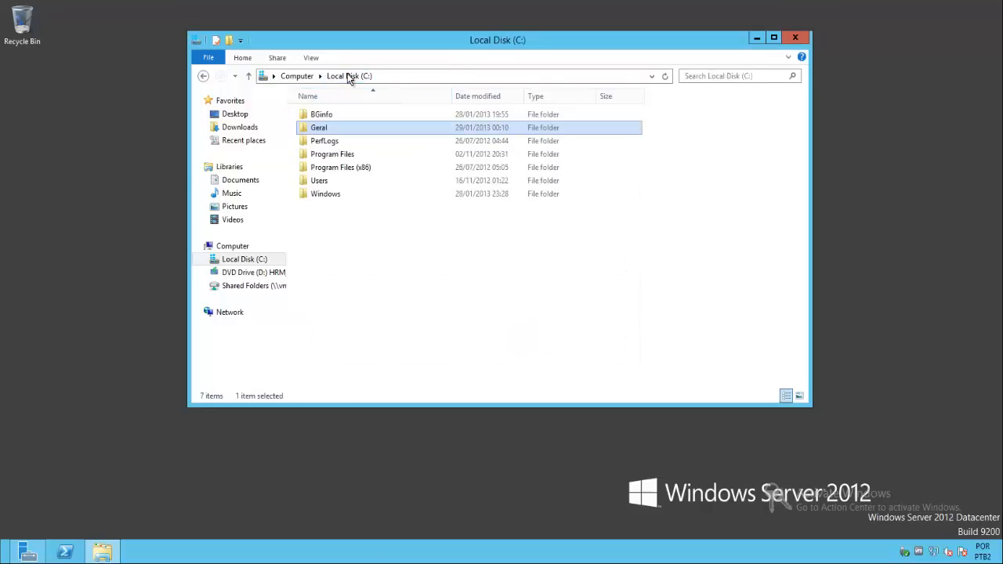
click(301, 79)
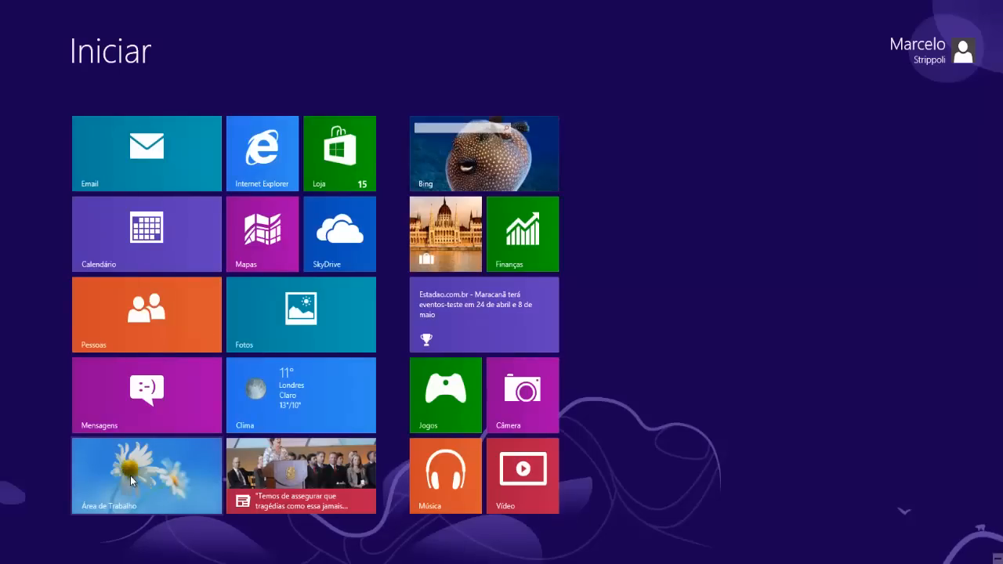
- On the Windows 8 client, go to the desktop and open the namespace path \\tchelotv\geral with the Run command
click(130, 476)
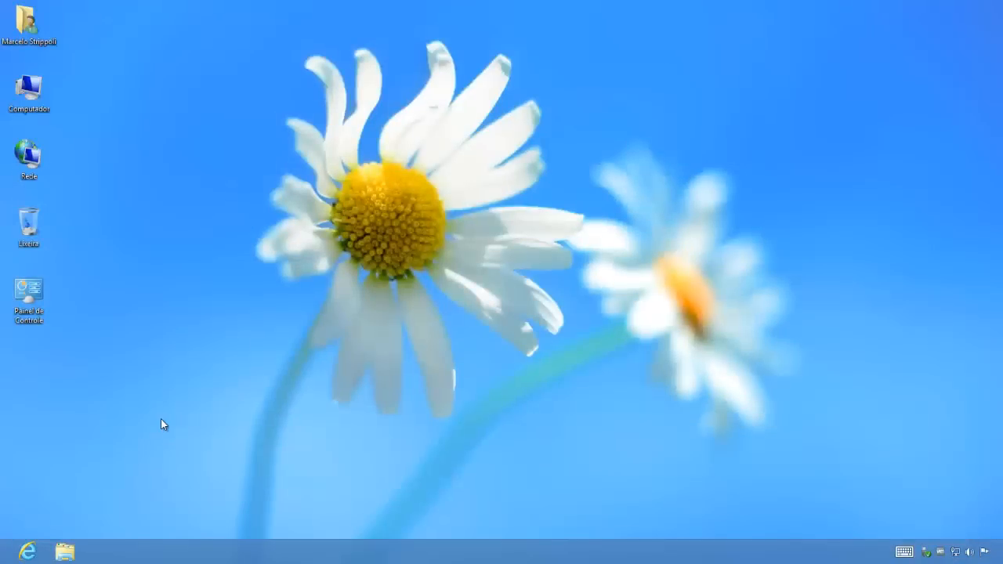
key(super+r)
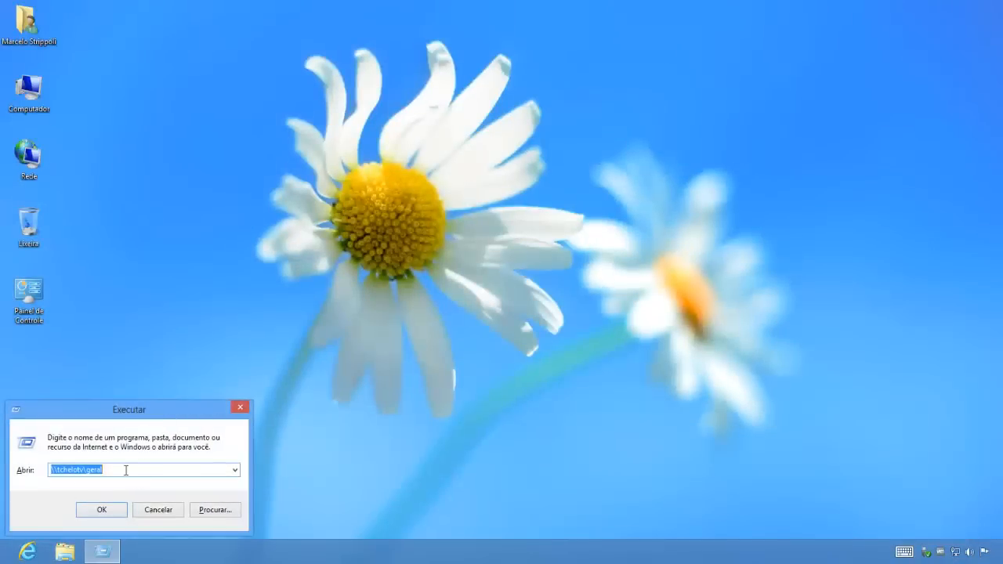
drag(125, 470, 39, 471)
drag(115, 477, 35, 468)
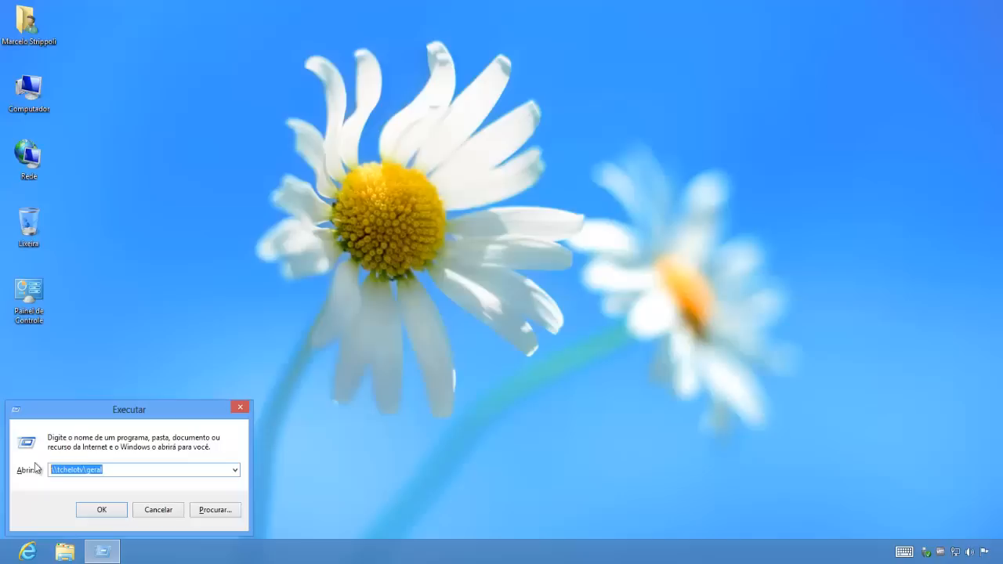
click(133, 469)
drag(134, 469, 3, 461)
click(97, 517)
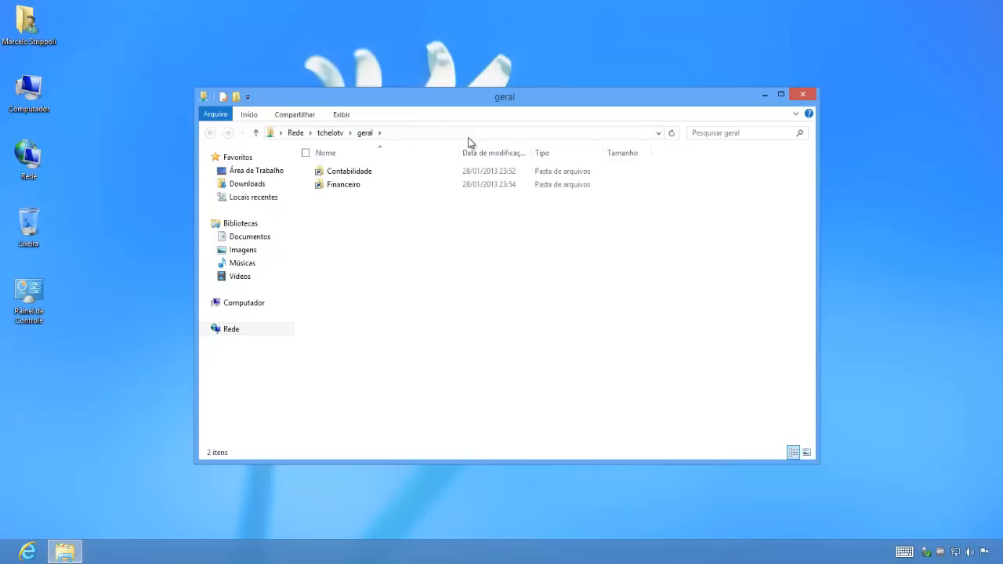
- Inspect the \\tchelotv\geral path and the files in its Contabilidade and Financeiro folders, returning to geral
click(415, 133)
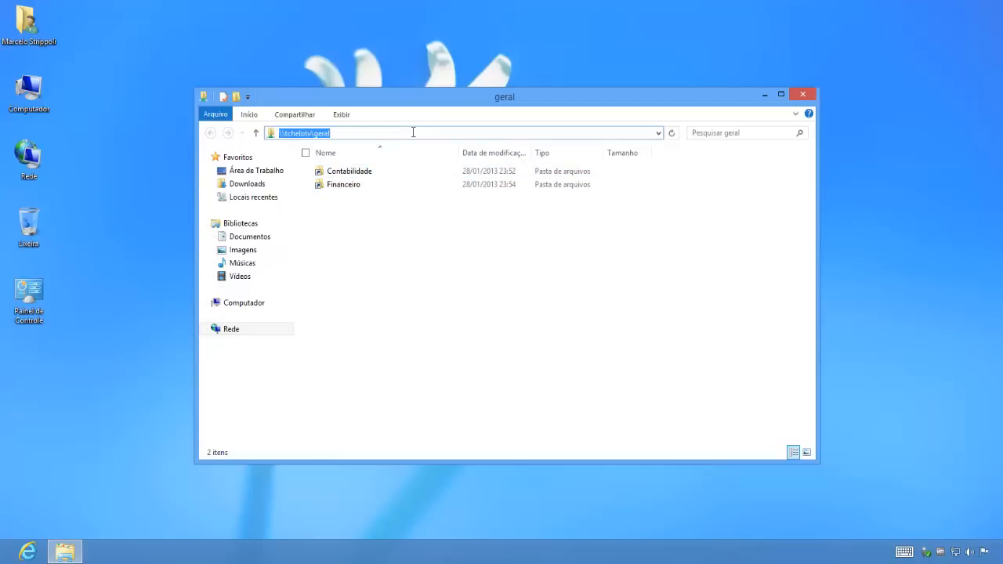
drag(346, 134, 284, 133)
double_click(354, 134)
click(410, 317)
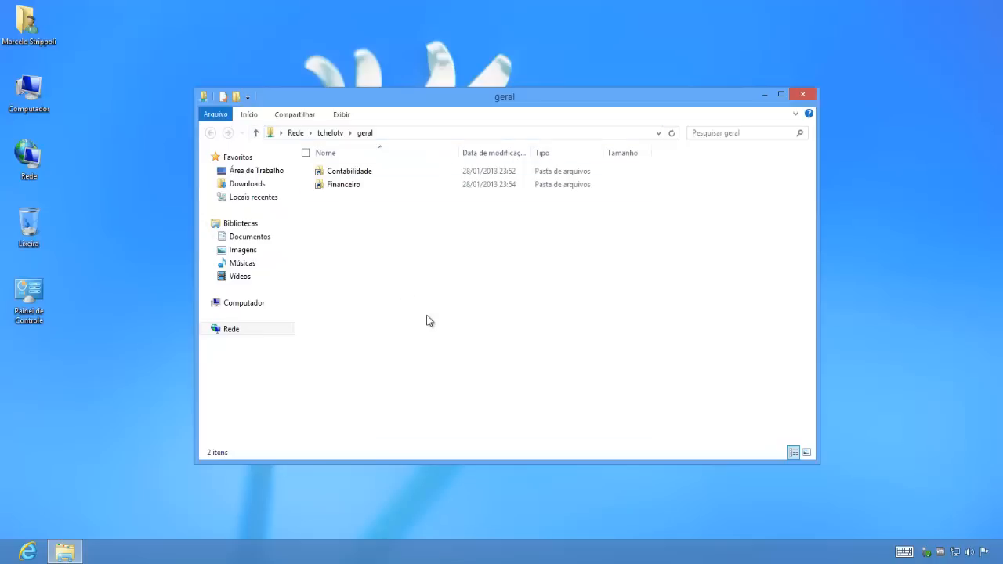
double_click(374, 172)
click(210, 132)
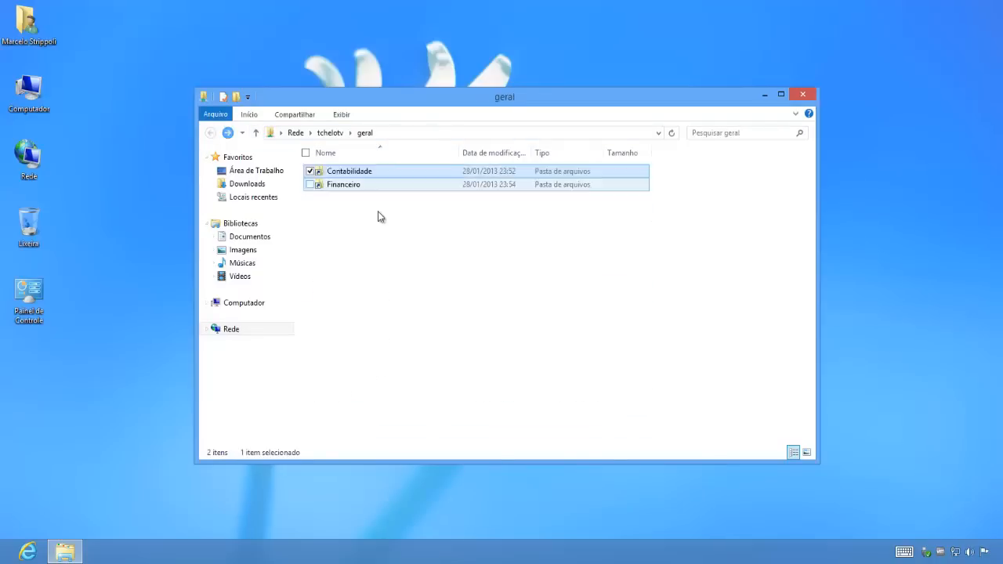
double_click(372, 185)
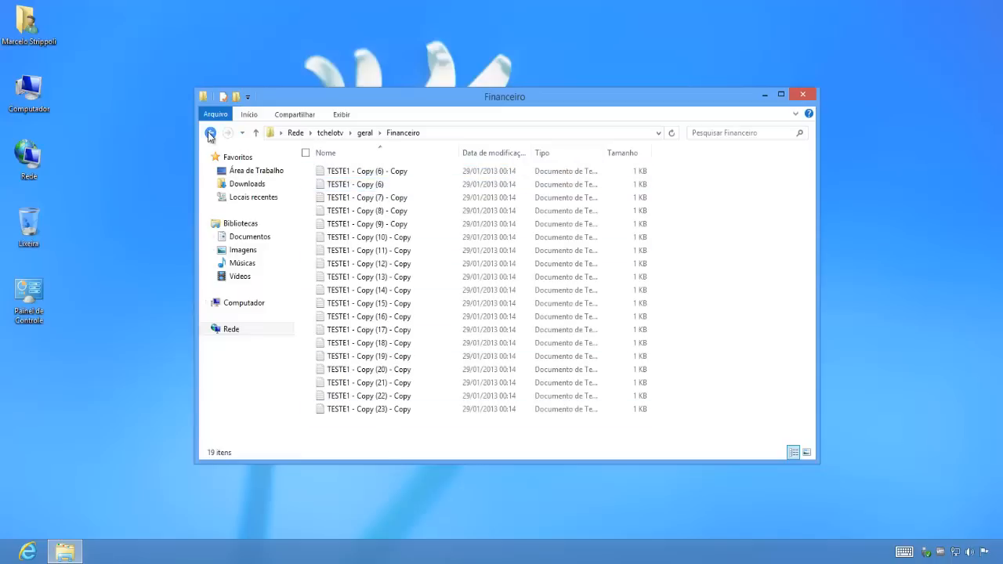
click(210, 132)
click(414, 298)
click(430, 133)
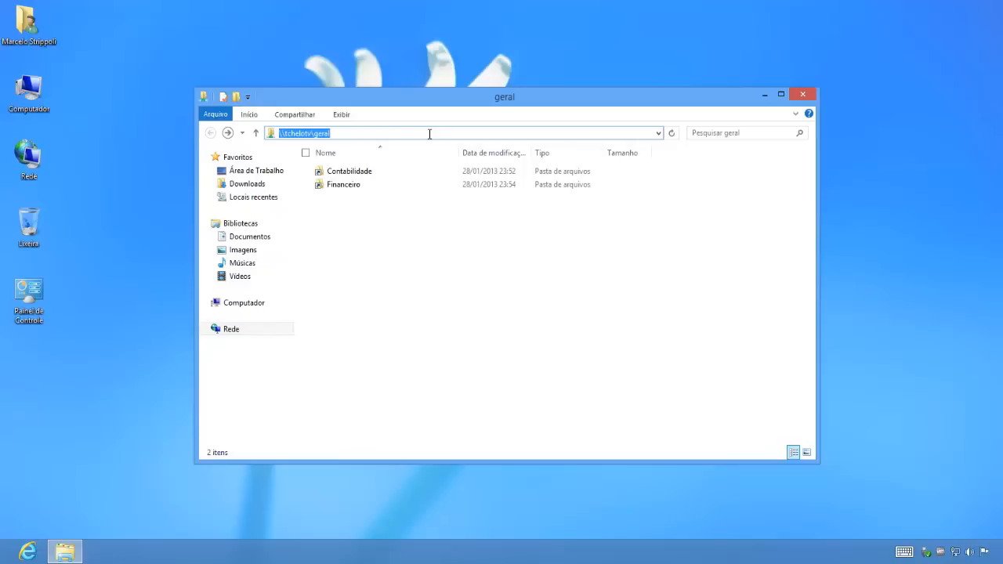
click(493, 284)
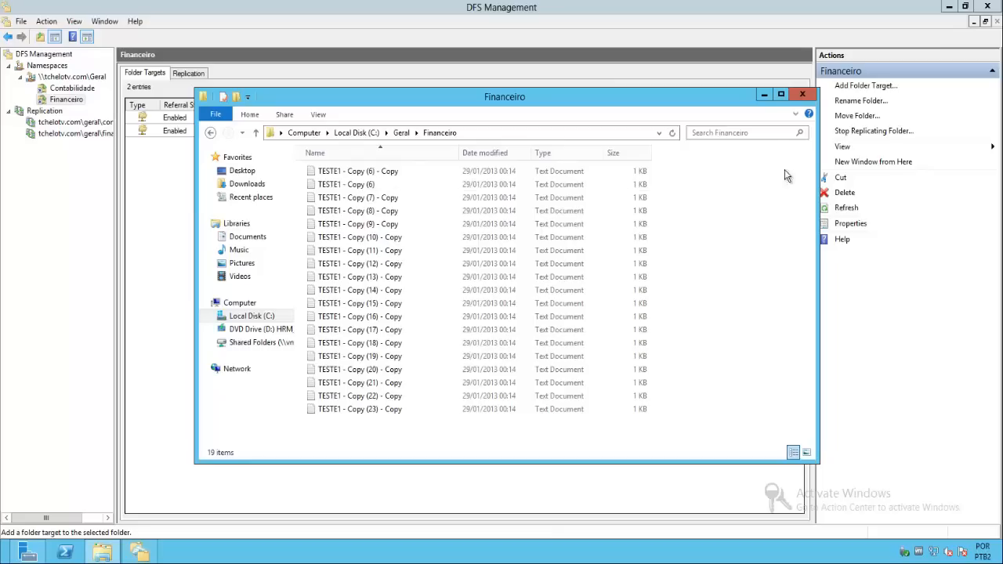
- Back on TCHELOSRV02, minimize the Financeiro window and review Geral's namespace servers and Contabilidade's folder targets in DFS Management
click(764, 96)
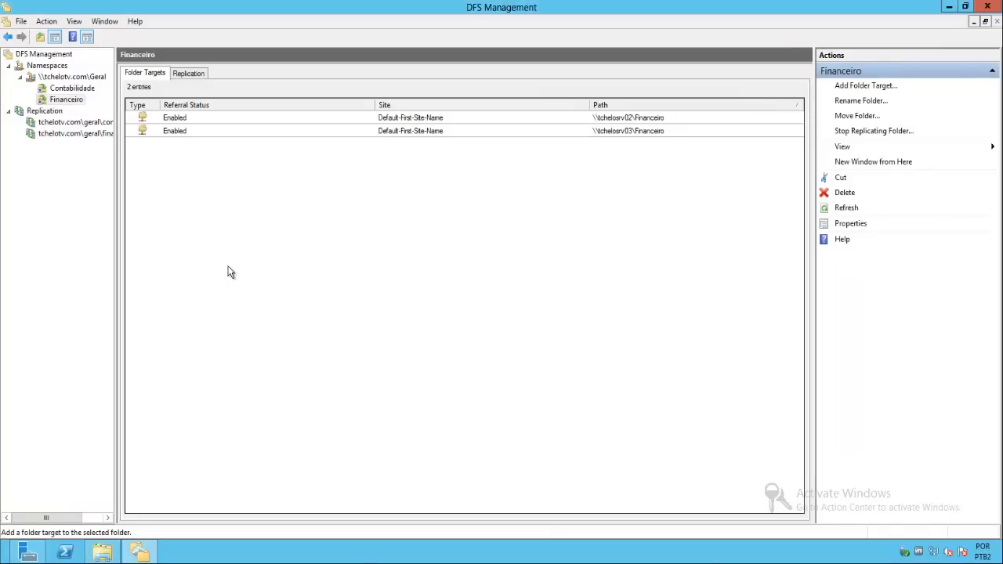
click(90, 77)
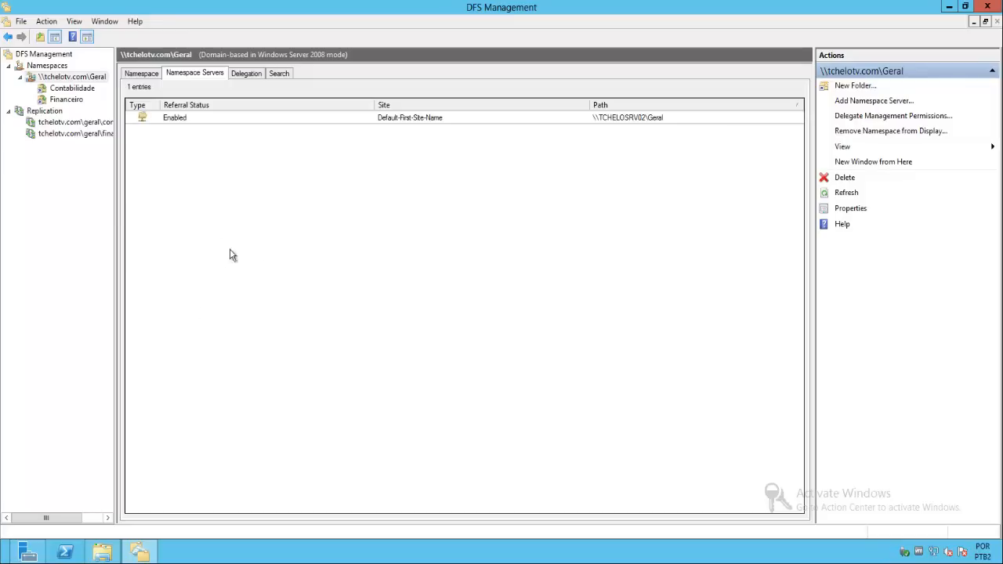
click(71, 88)
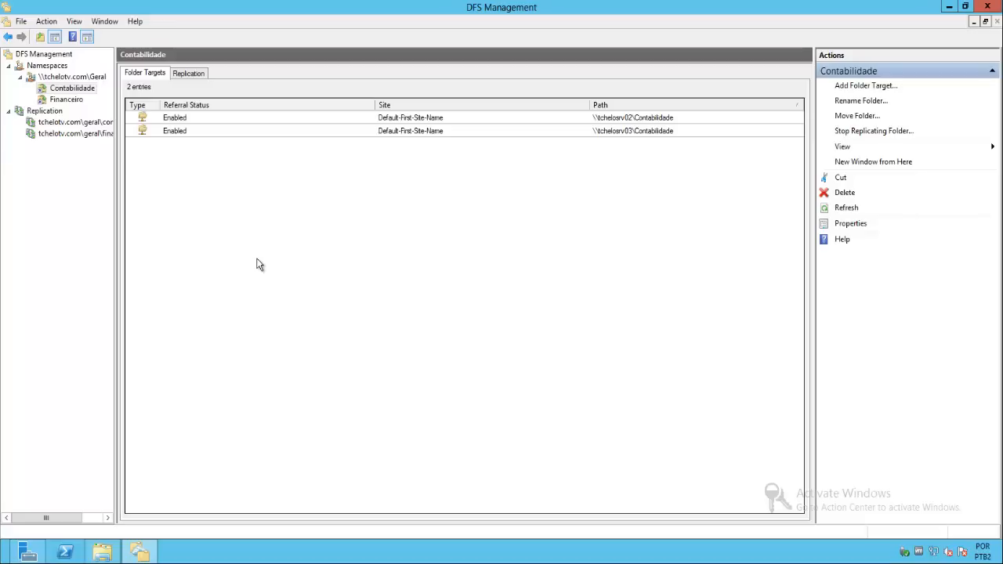
click(48, 68)
- Add \\tchelosrv03 as a second namespace server for the \\tchelotv.com\Geral namespace
click(58, 77)
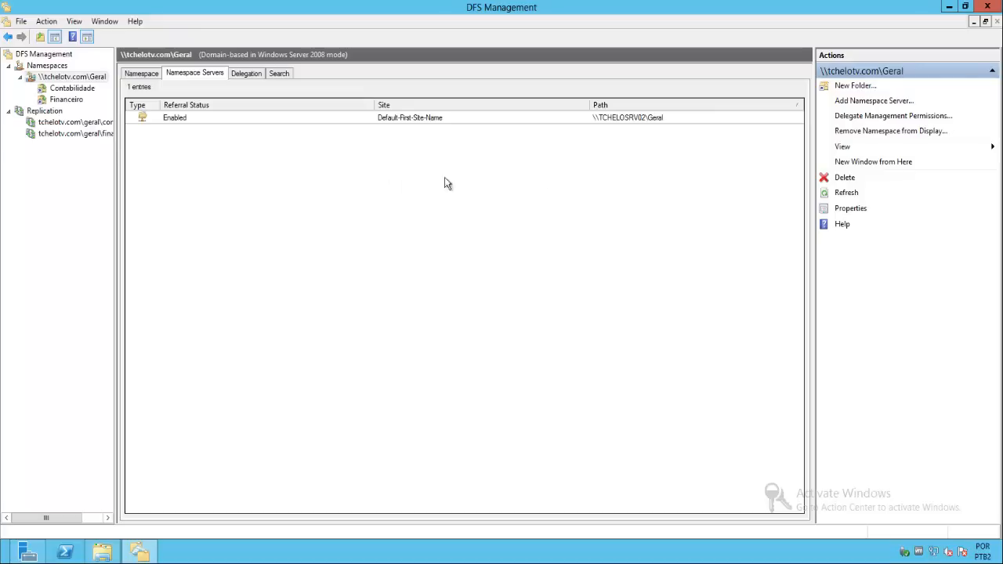
click(862, 101)
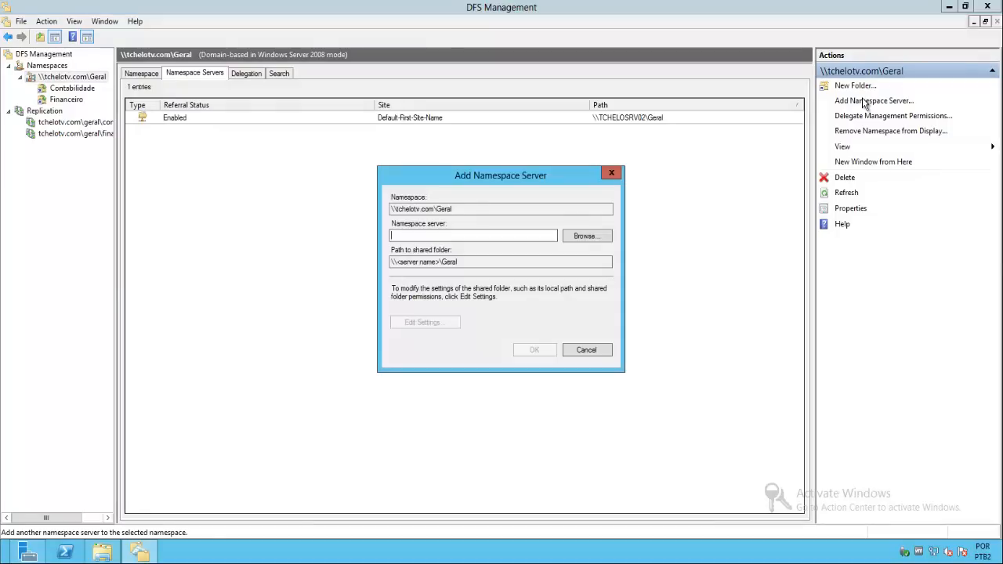
text(\tchelosrv)
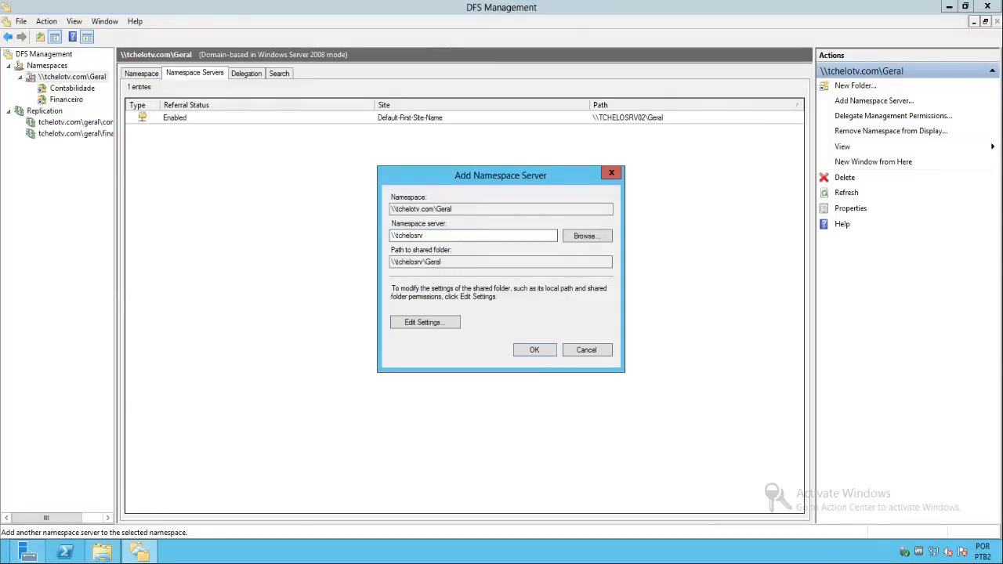
text(03)
click(536, 351)
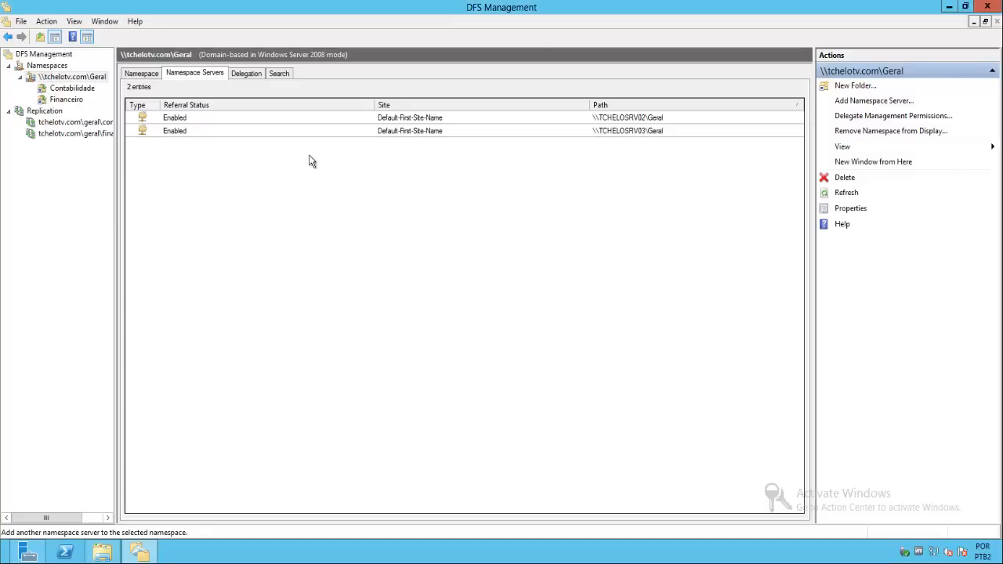
- Examine the TCHELOSRV02 and TCHELOSRV03 entries in Geral's list of namespace servers
click(403, 130)
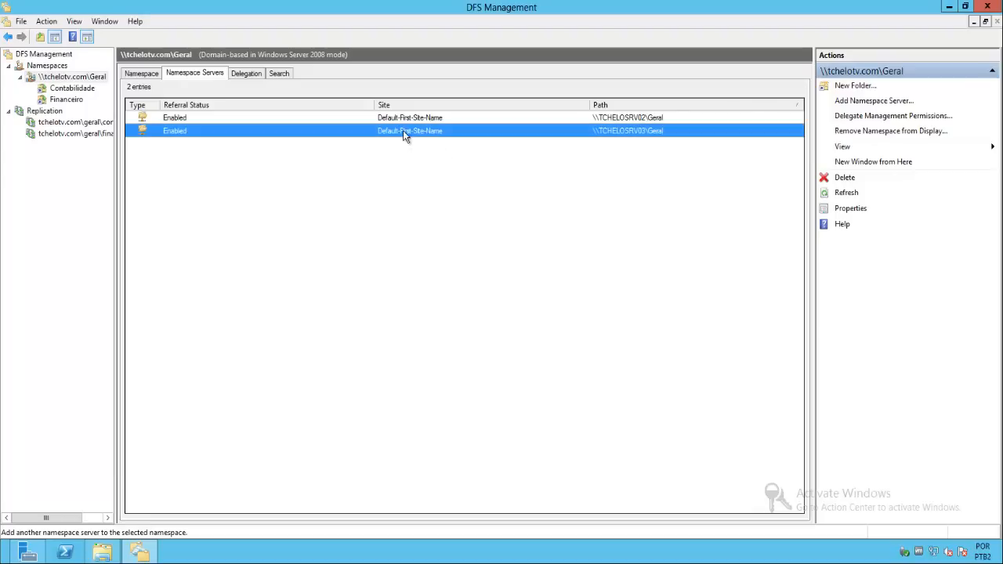
click(397, 117)
click(406, 131)
click(430, 265)
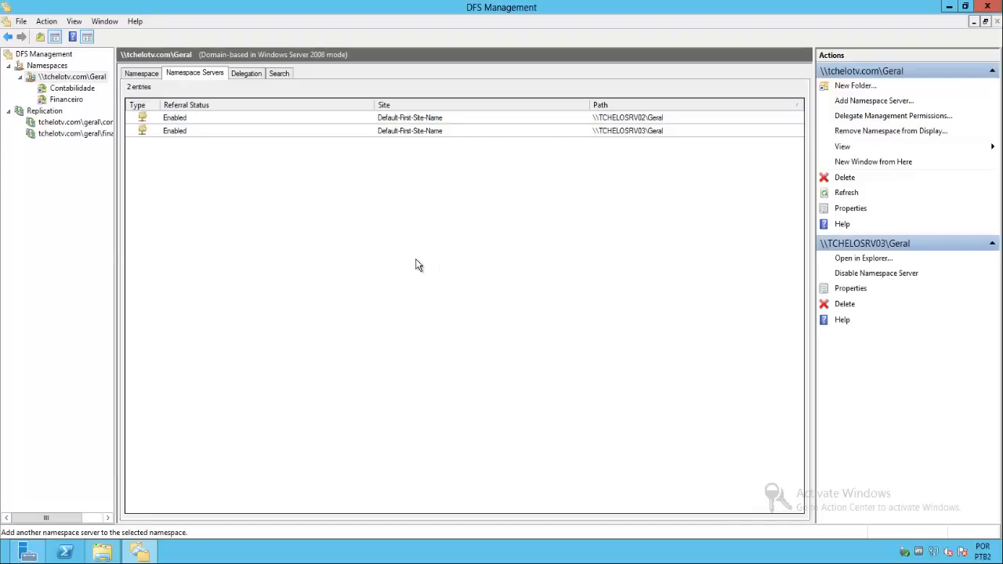
click(647, 131)
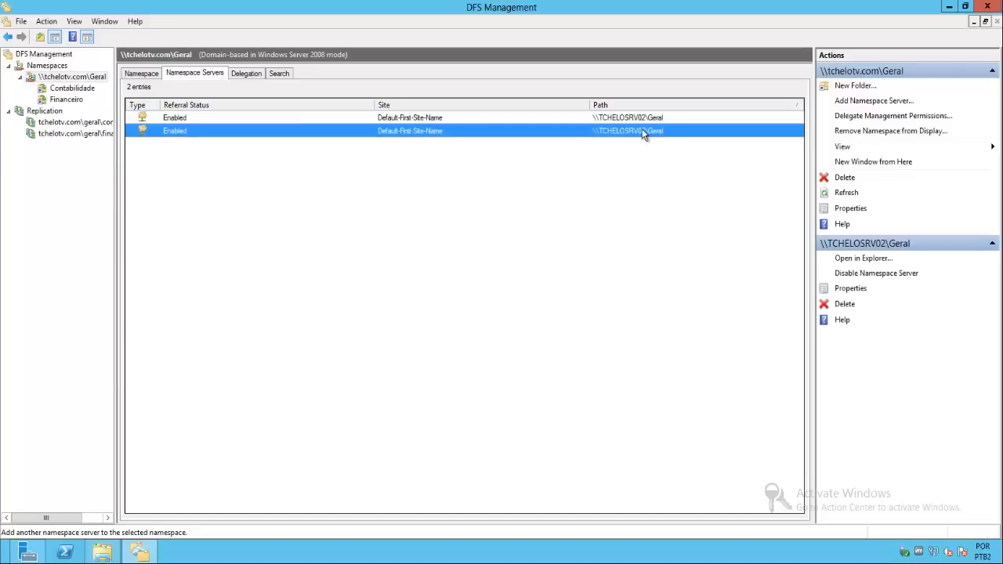
click(656, 119)
click(658, 131)
click(426, 234)
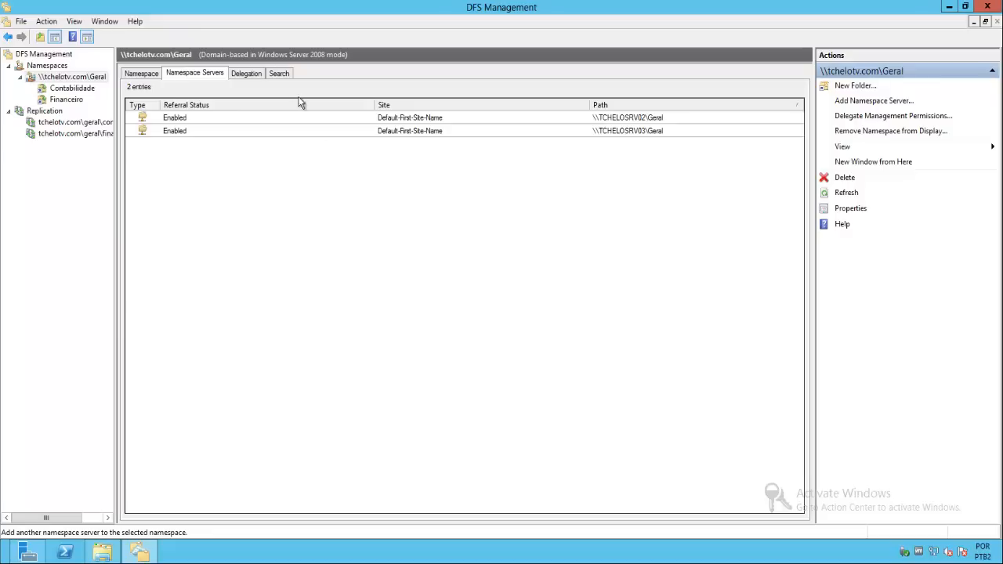
- Open Network Connections with ncpa.cpl and disable the Rede 192.168.1.12 adapter on TCHELOSRV02
key(super+r)
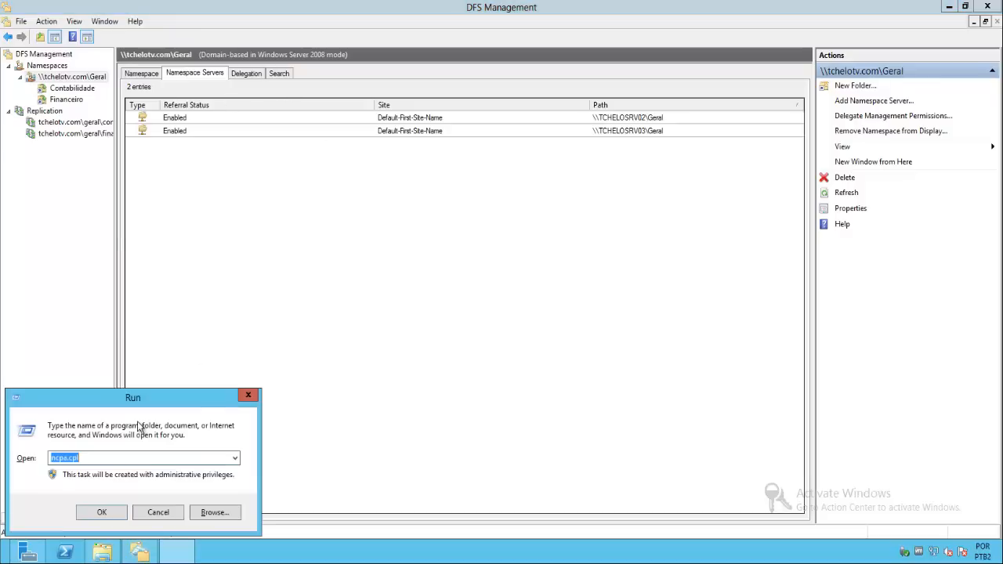
key(Return)
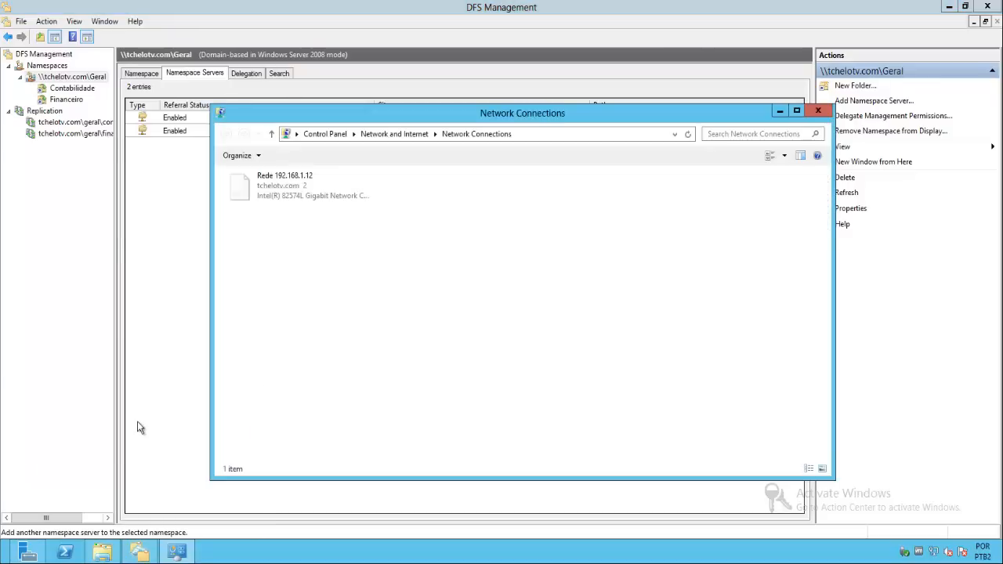
right_click(283, 188)
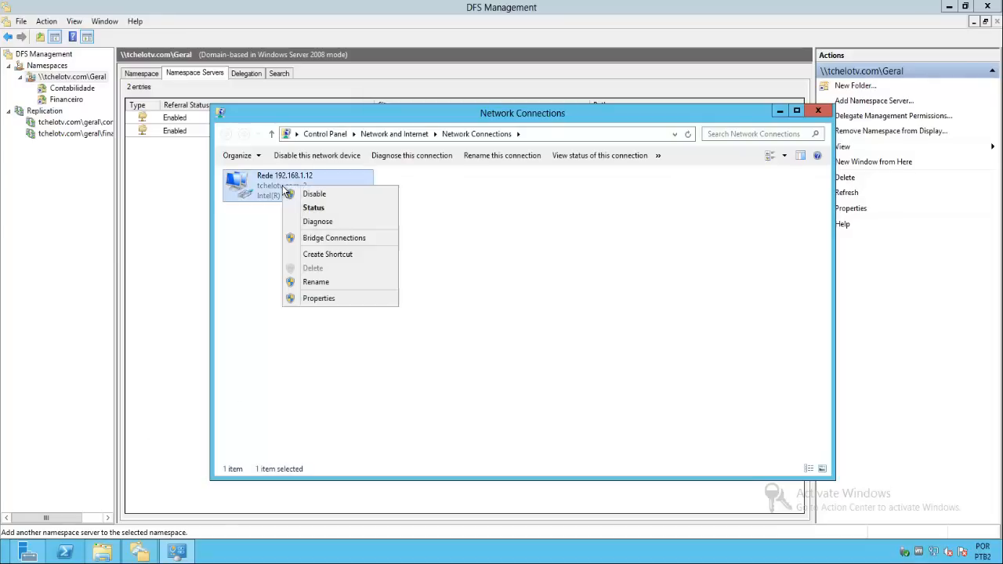
click(306, 195)
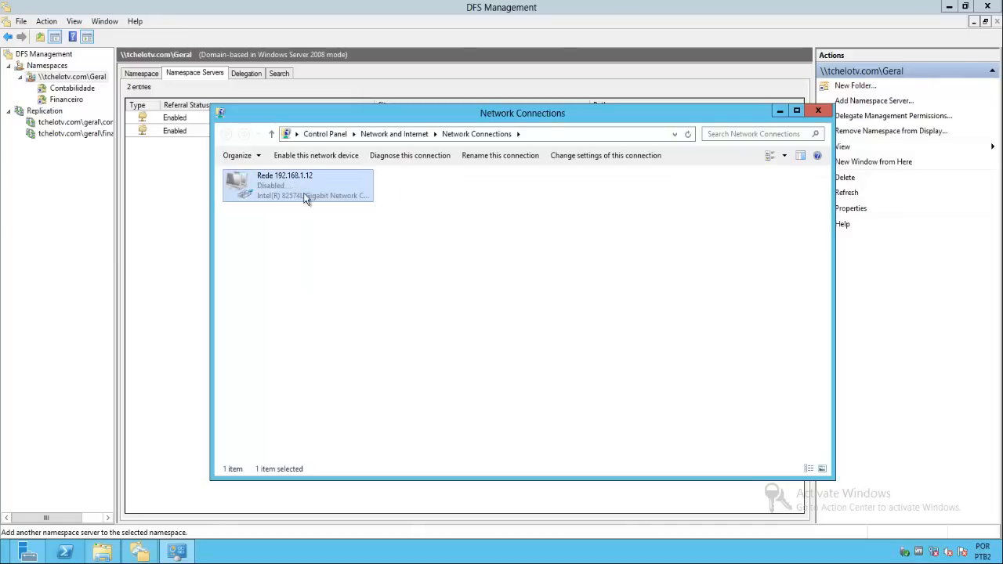
click(331, 276)
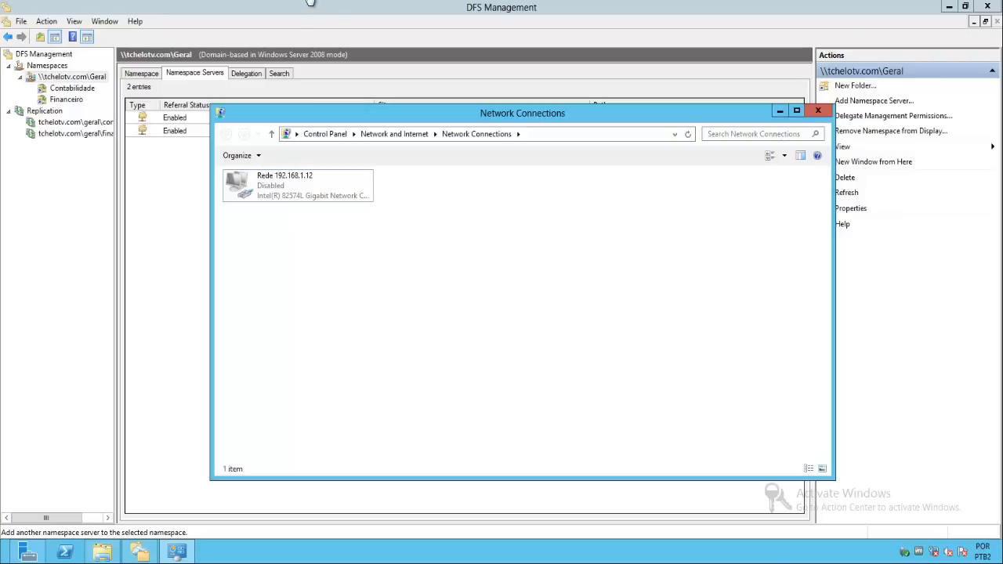
- Switch to the Windows 8 client, close the geral window and reopen \\tchelotv\geral with the Run command
click(308, 2)
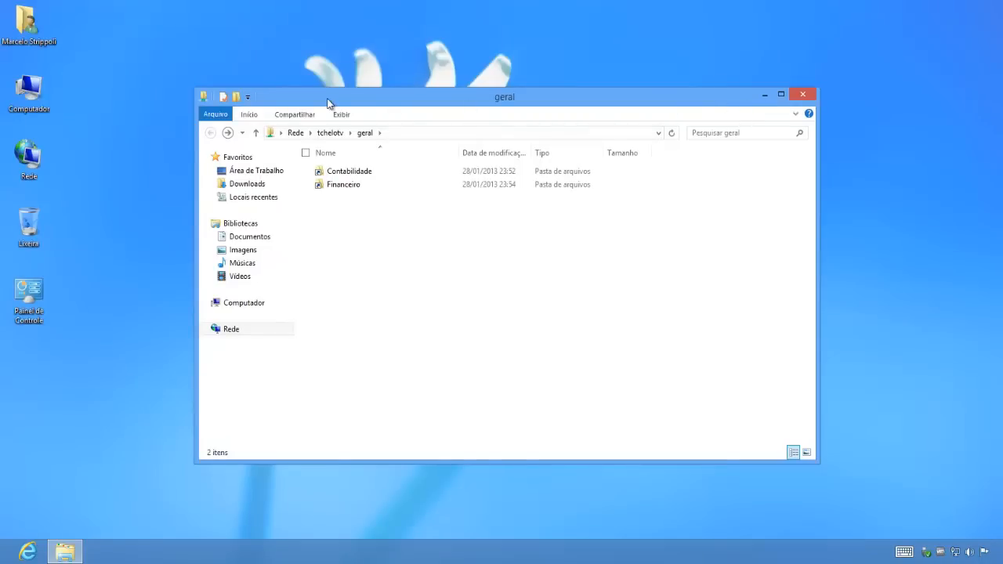
click(801, 94)
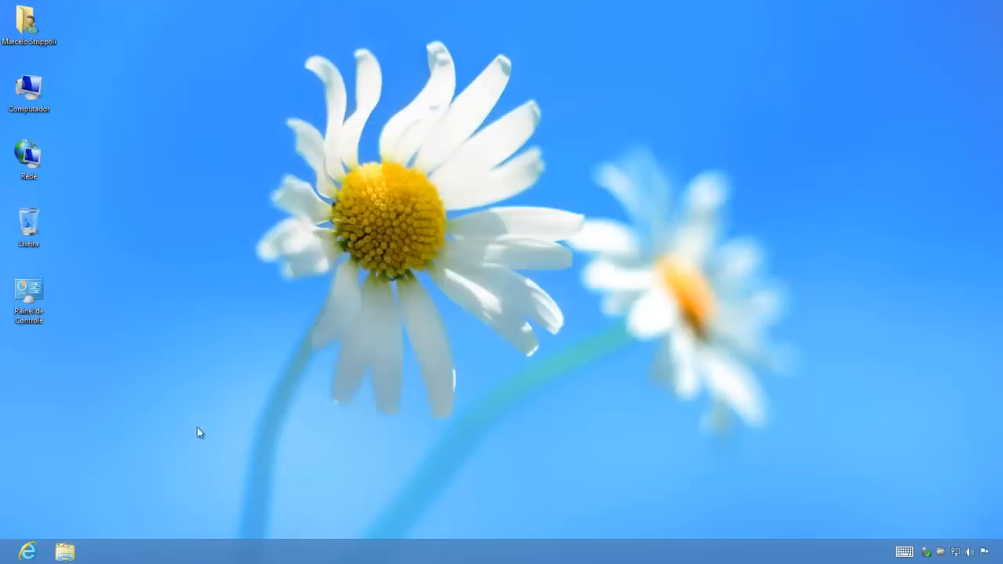
key(super+r)
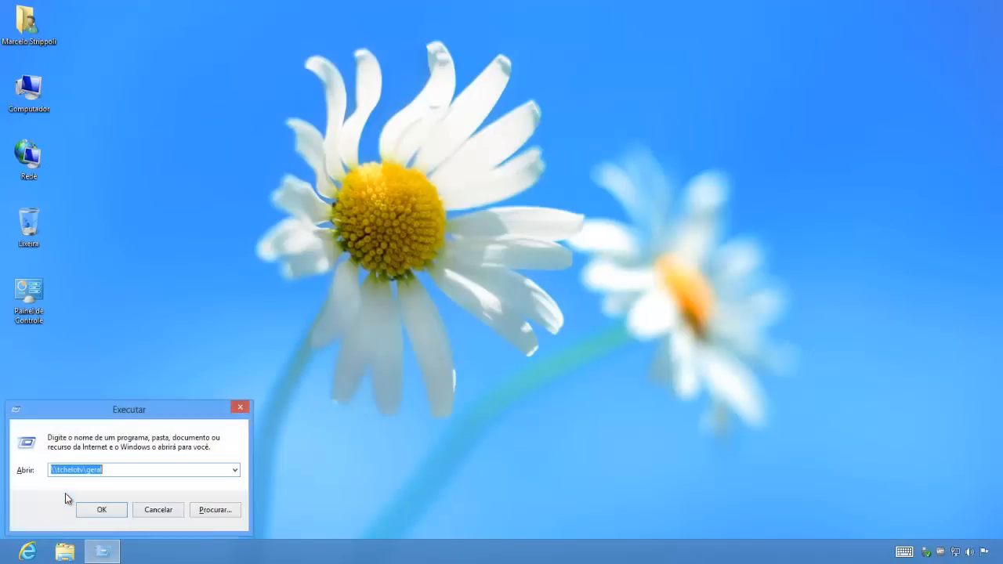
key(Escape)
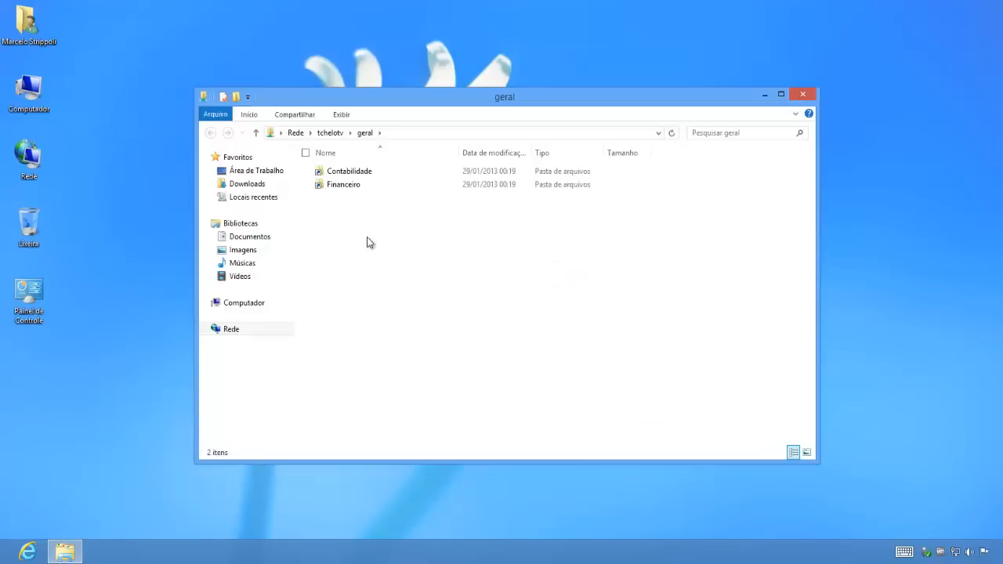
- Open the Contabilidade folder and the Financeiro folder under \\tchelotv\geral on the client to inspect their files
double_click(356, 169)
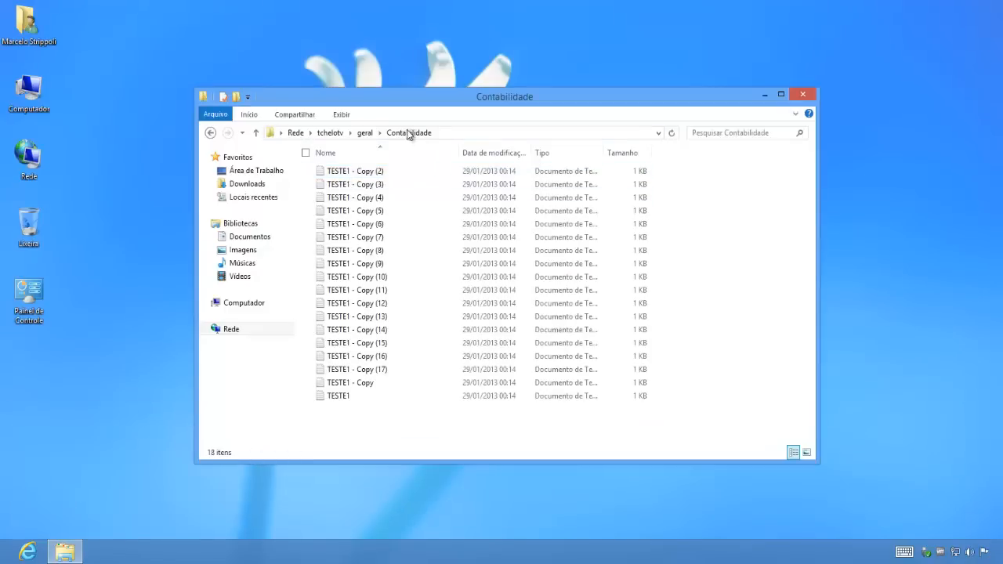
click(365, 133)
double_click(353, 185)
click(417, 188)
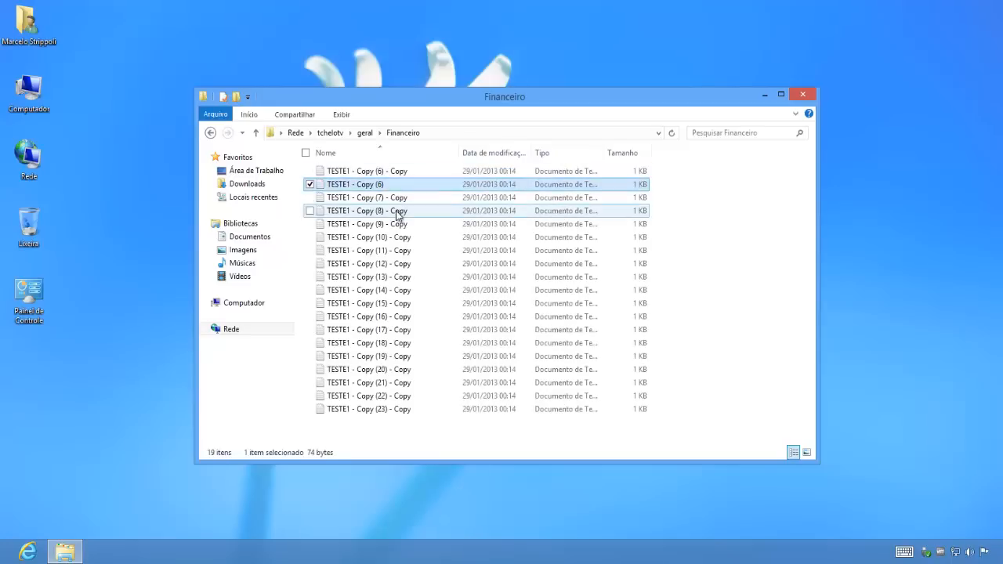
click(376, 278)
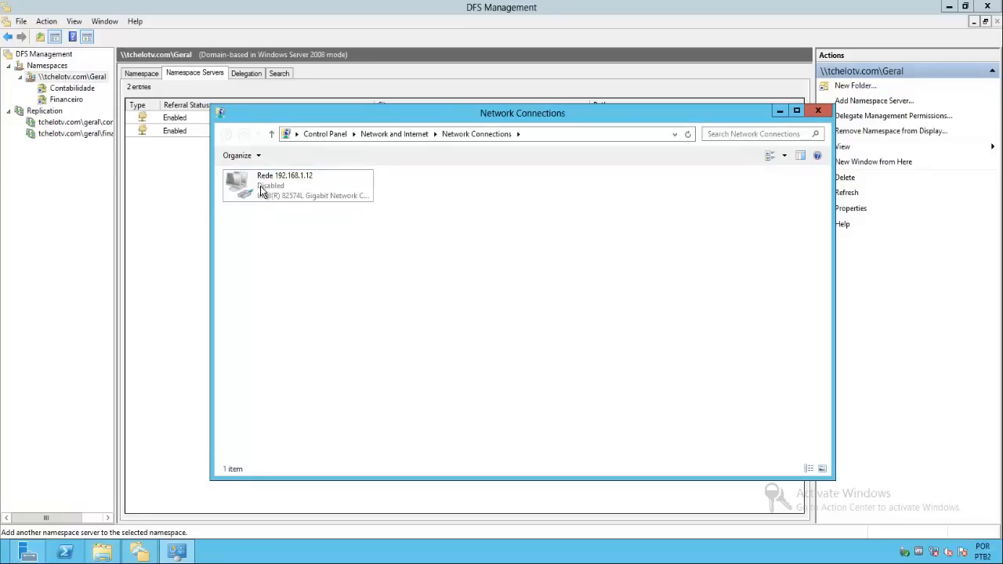
- Check the status of the Rede 192.168.1.12 adapter on TCHELOSRV02 and return to the client's Financeiro folder
click(261, 192)
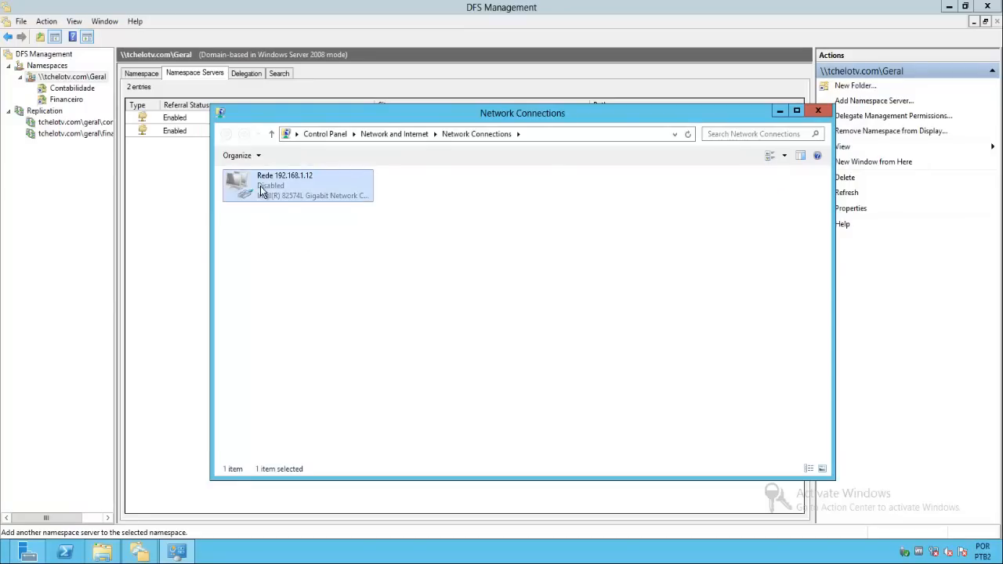
click(356, 287)
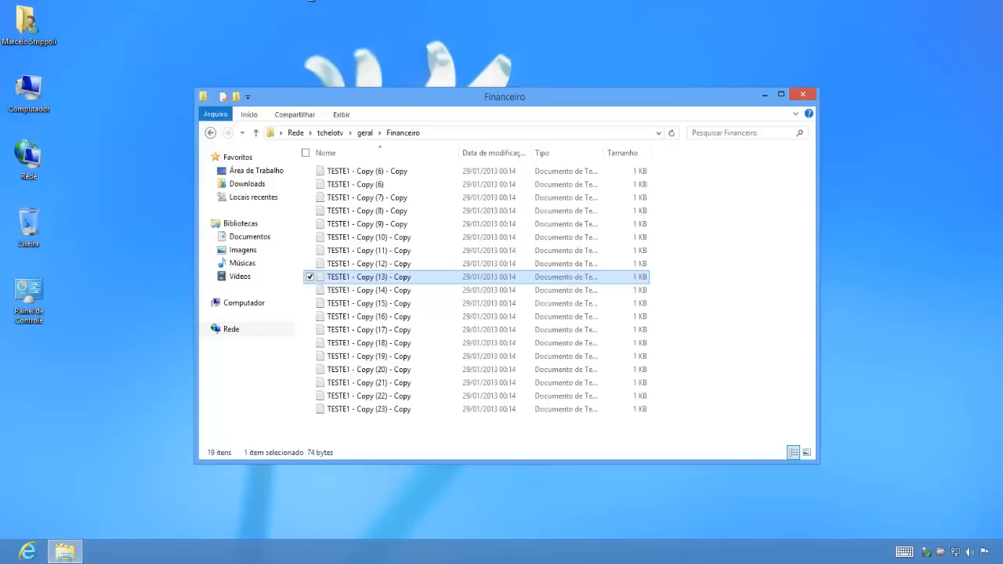
click(336, 211)
click(708, 239)
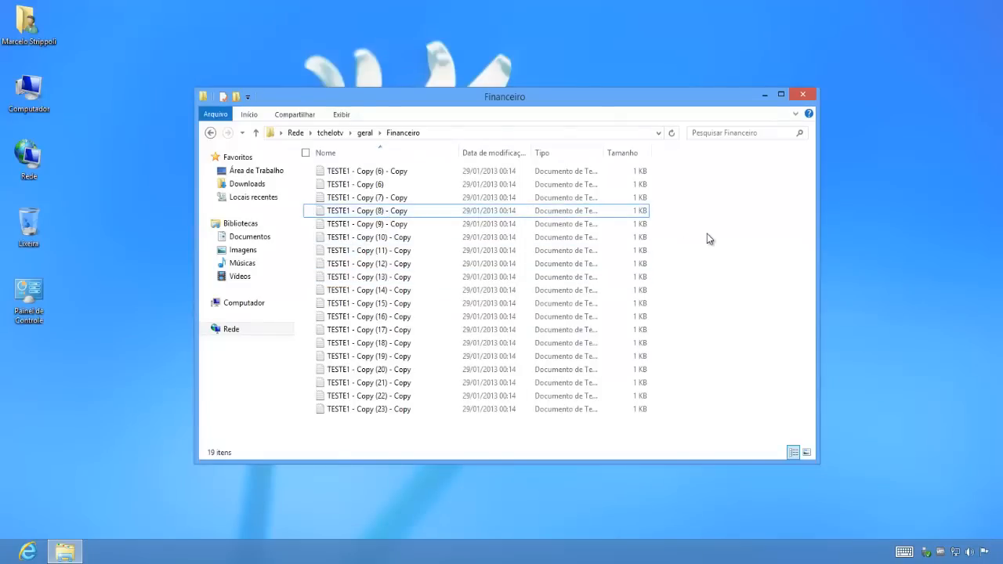
- Examine the full network path of the Financeiro folder on the client, and close its window
click(443, 132)
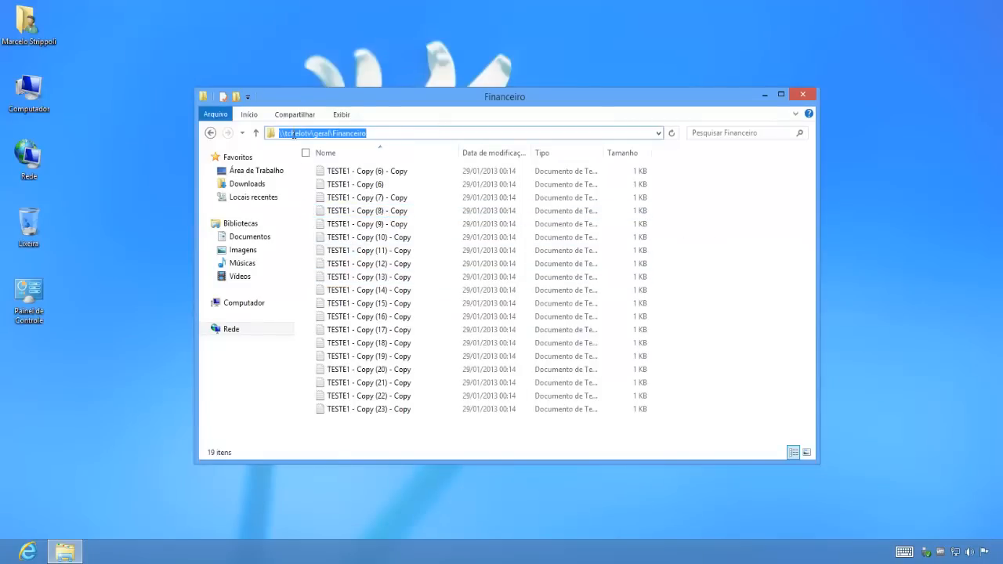
click(330, 133)
drag(330, 134, 240, 136)
click(709, 374)
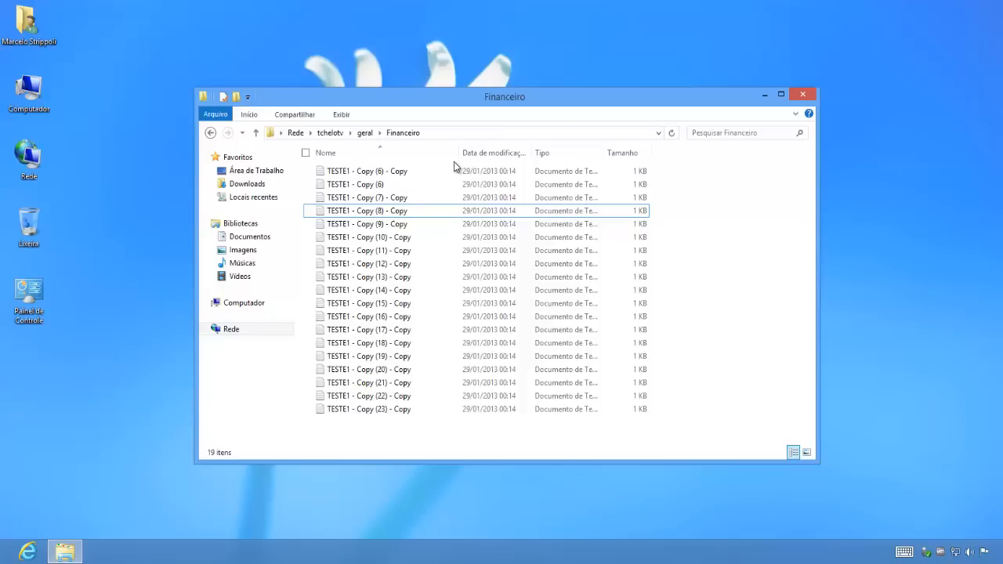
click(804, 95)
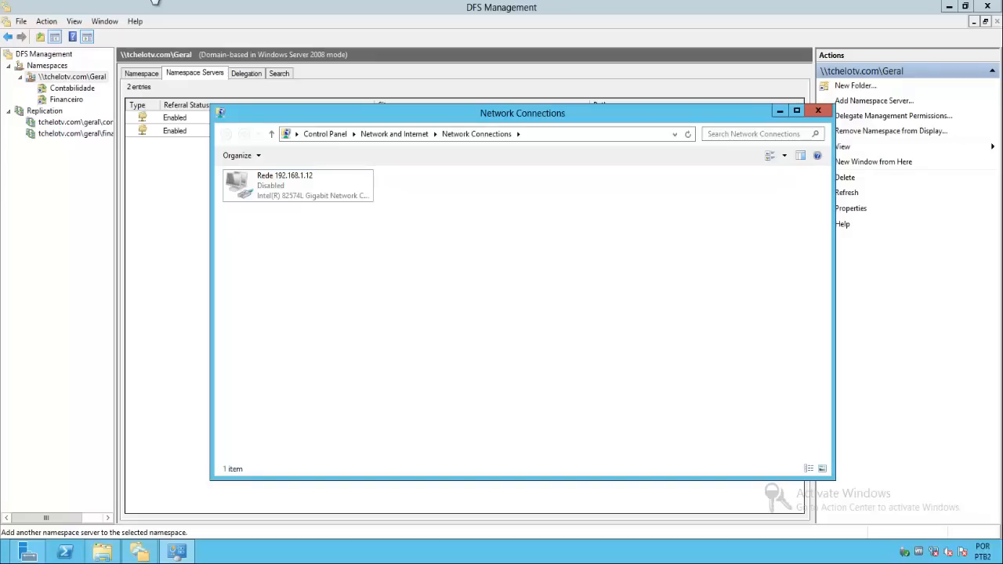
- Switch to TCHELOSRV02, re-enable the Rede 192.168.1.12 adapter and close Network Connections
click(268, 179)
right_click(268, 179)
click(296, 186)
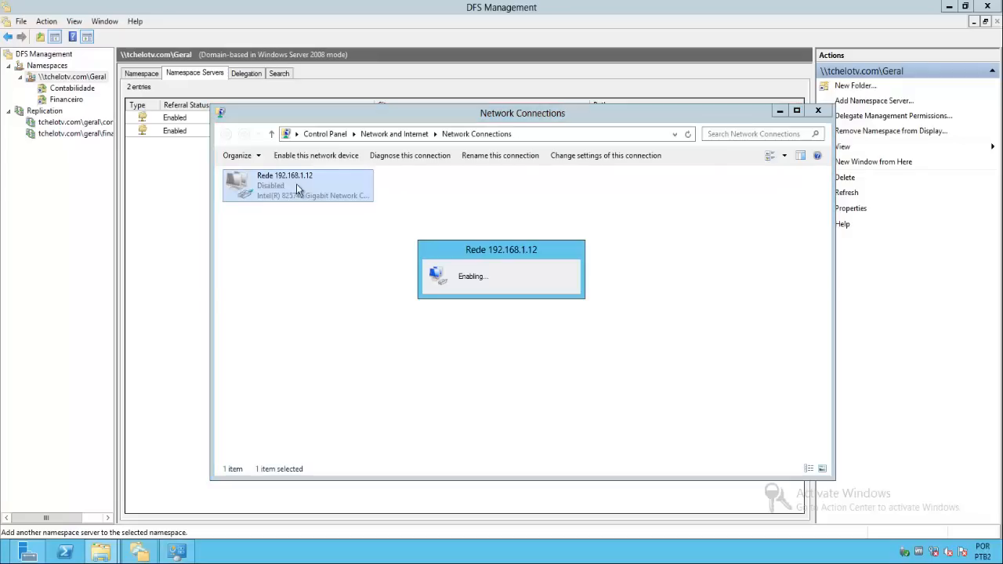
click(817, 110)
- Refresh the \\tchelotv.com\Geral namespace, and restart DFS Management from Server Manager
click(74, 79)
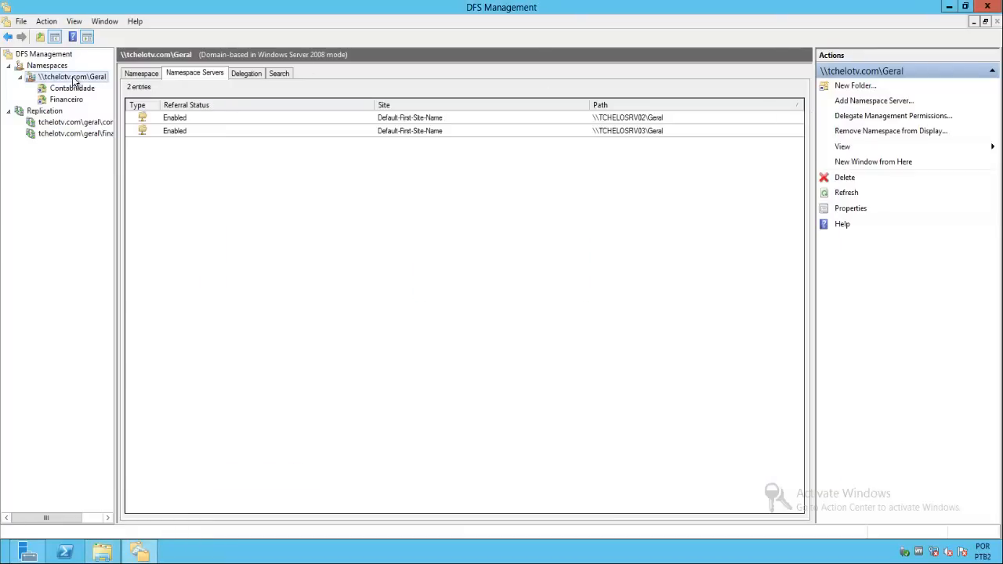
key(F5)
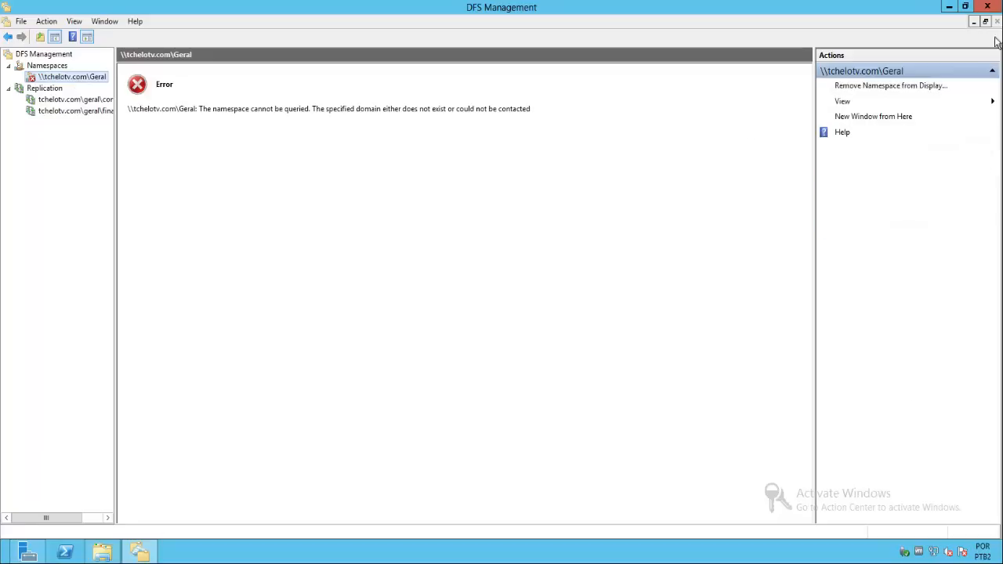
click(987, 7)
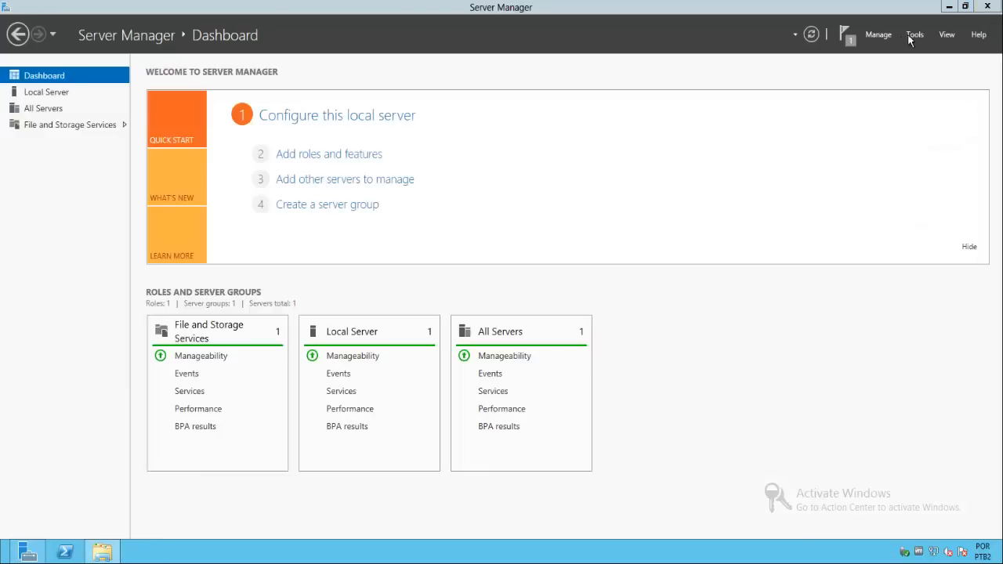
click(913, 35)
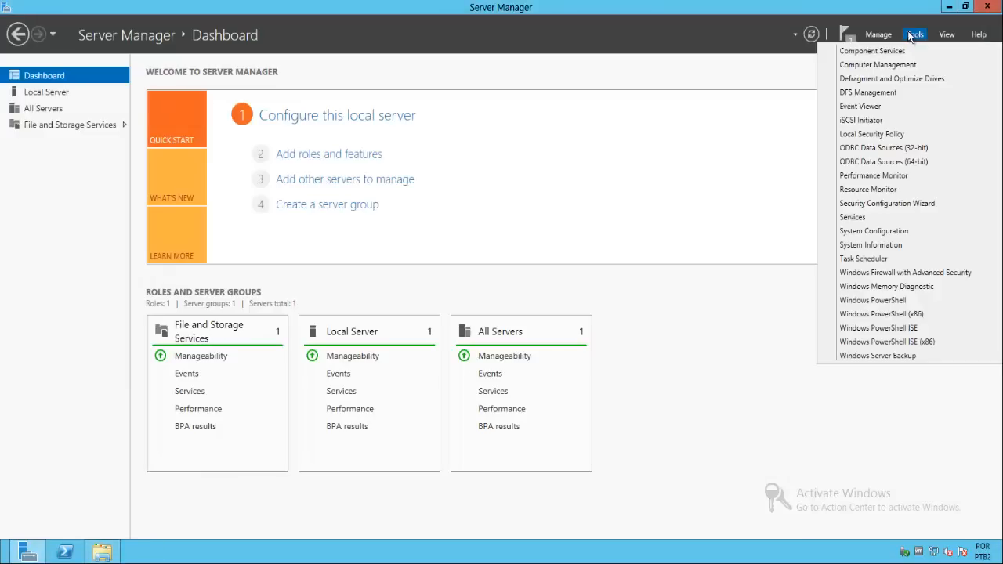
click(865, 93)
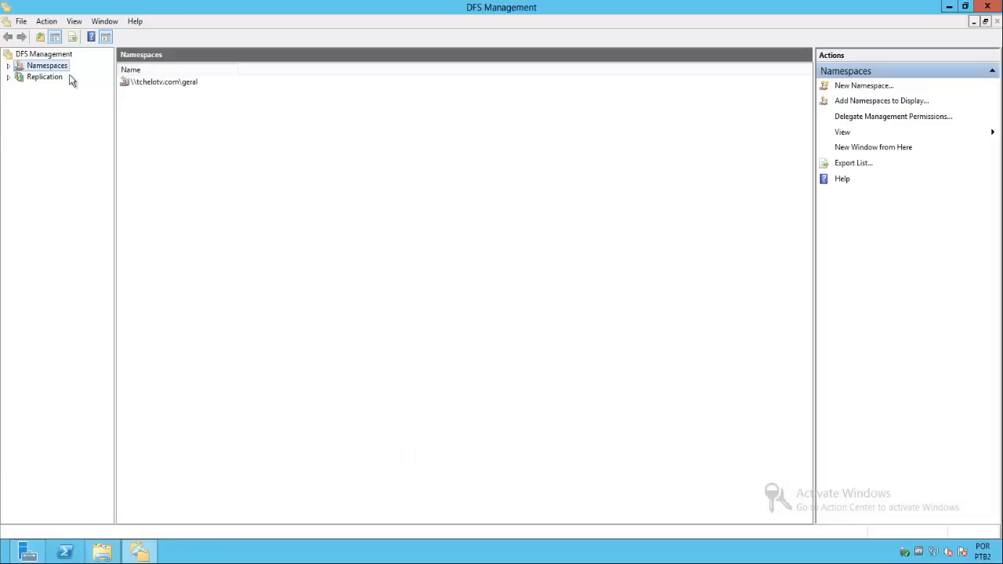
- Expand the Replication and Namespaces trees and examine the folder targets of Contabilidade and Financeiro under \\tchelotv.com\Geral
click(8, 77)
click(8, 65)
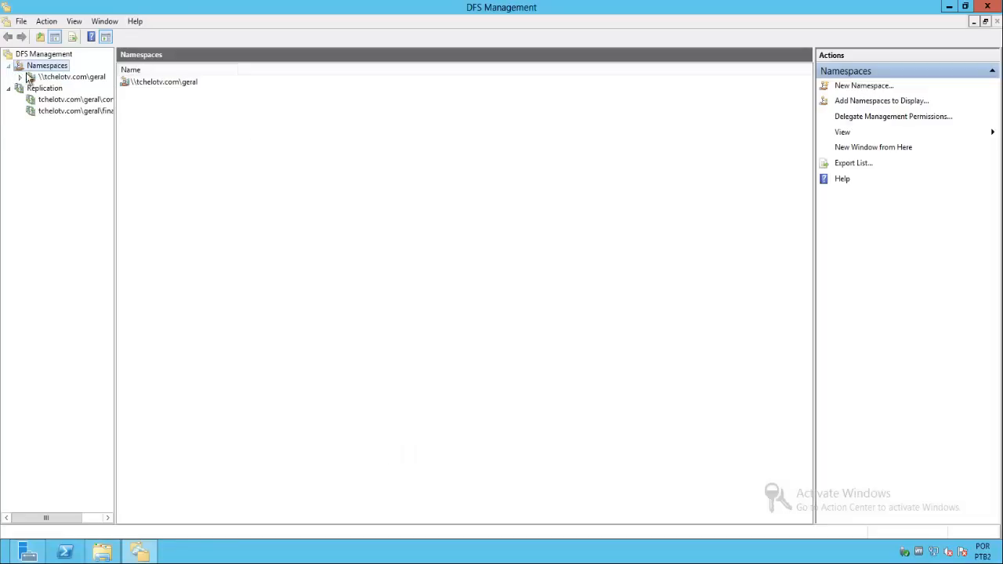
click(33, 77)
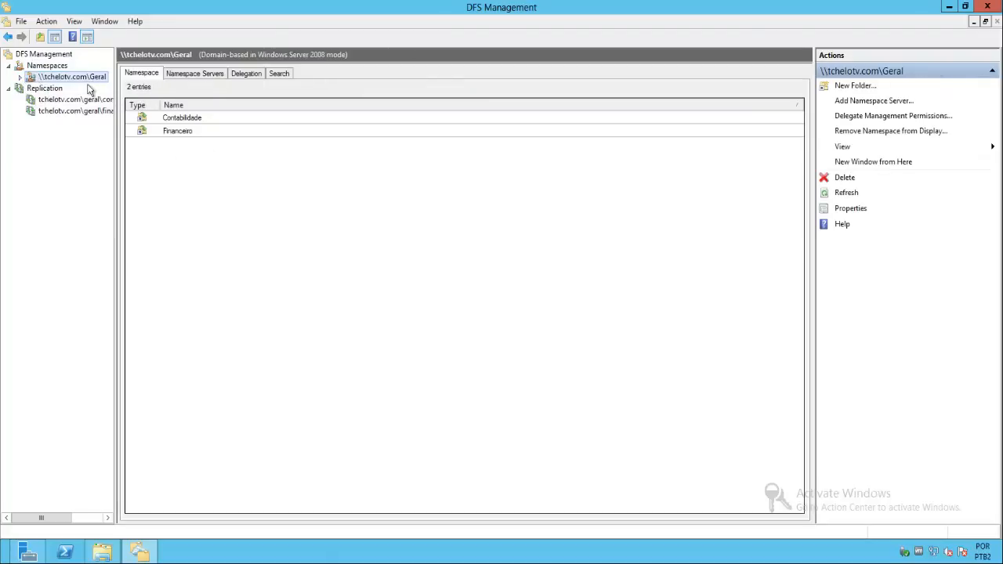
click(21, 77)
click(74, 89)
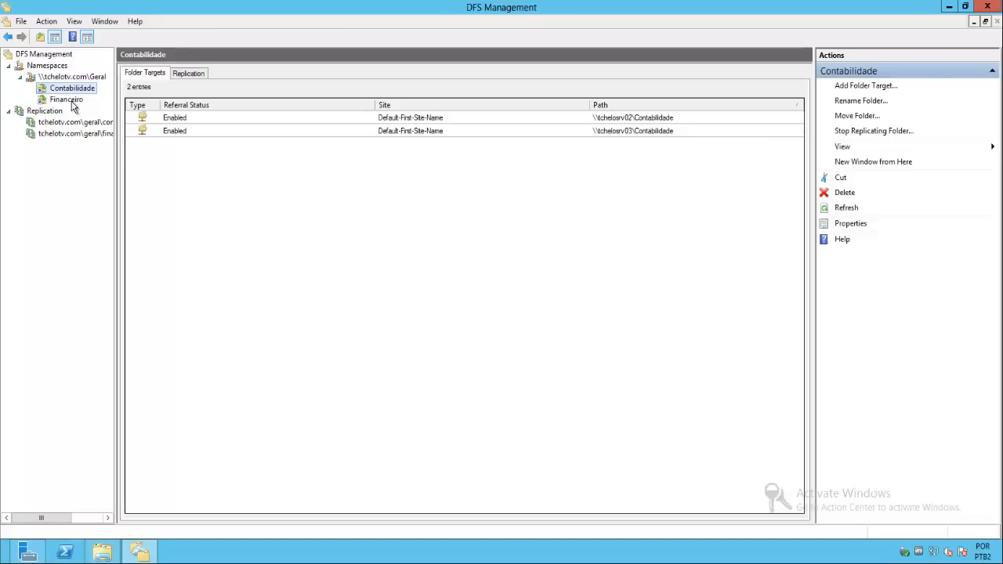
click(67, 99)
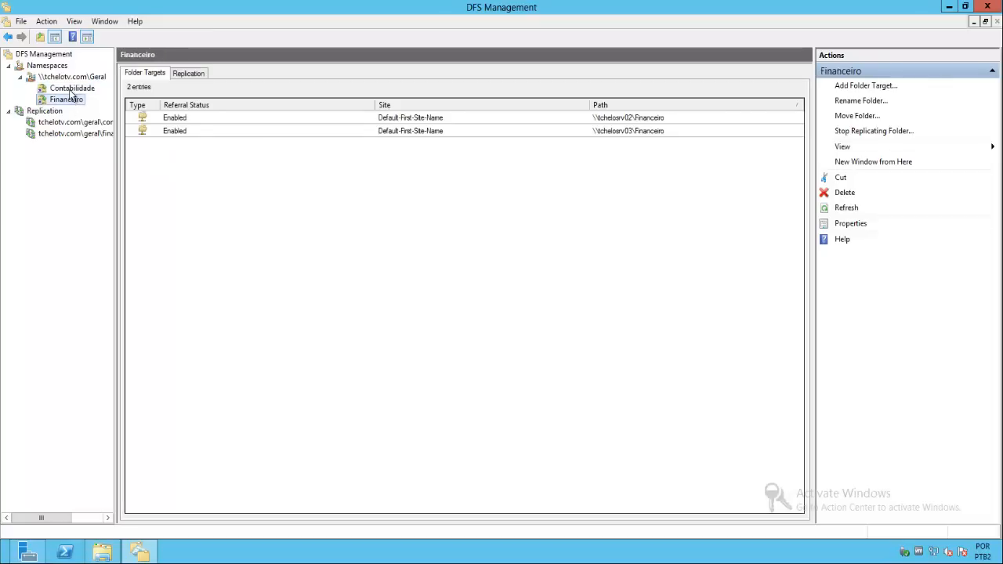
click(71, 88)
click(78, 78)
click(78, 89)
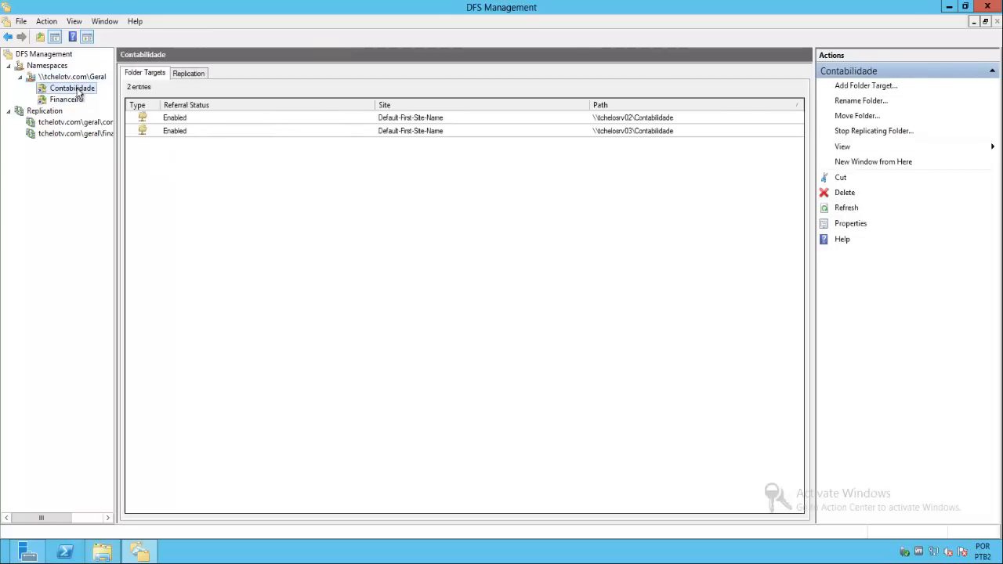